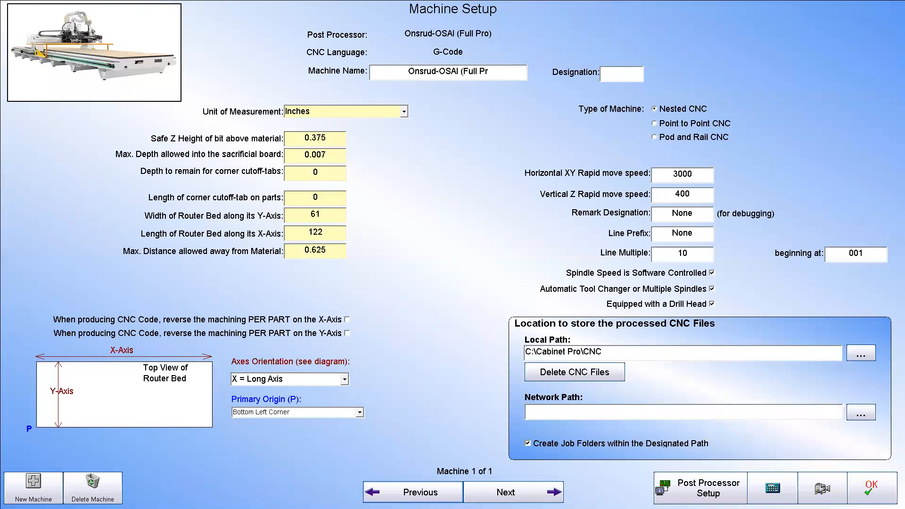
# - Load the predefined Biesse Rover (CIX) post processor for the machine
pyautogui.moveTo(365, 168)
pyautogui.mouseDown()
pyautogui.moveTo(365, 146)
pyautogui.moveTo(363, 190)
pyautogui.moveTo(369, 175)
pyautogui.mouseUp()
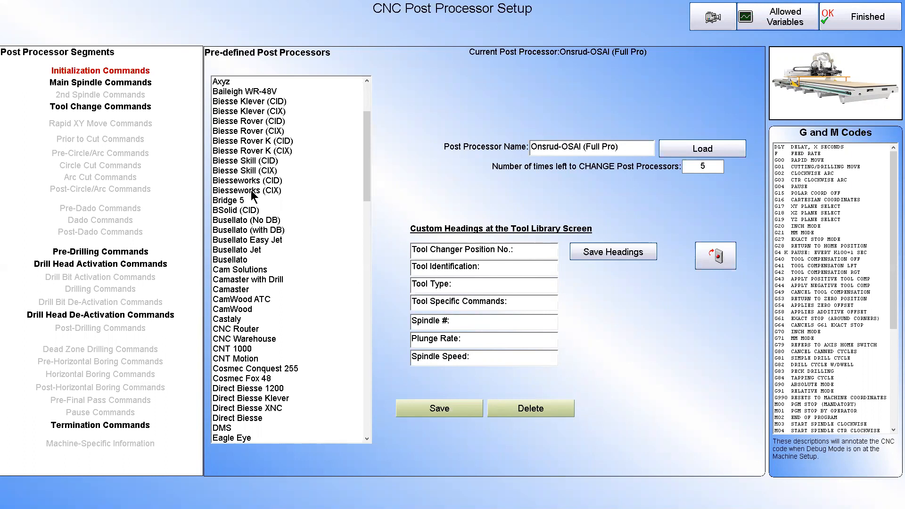
pyautogui.click(257, 113)
pyautogui.click(261, 131)
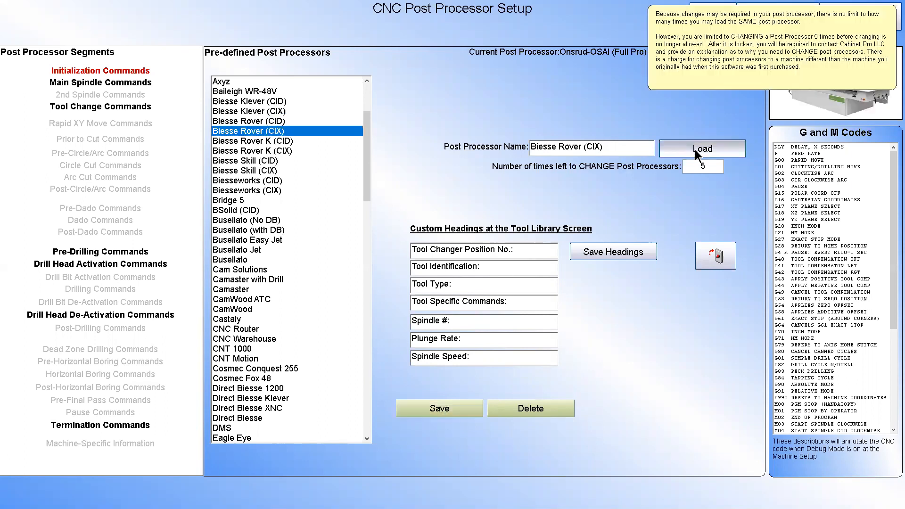
pyautogui.click(695, 149)
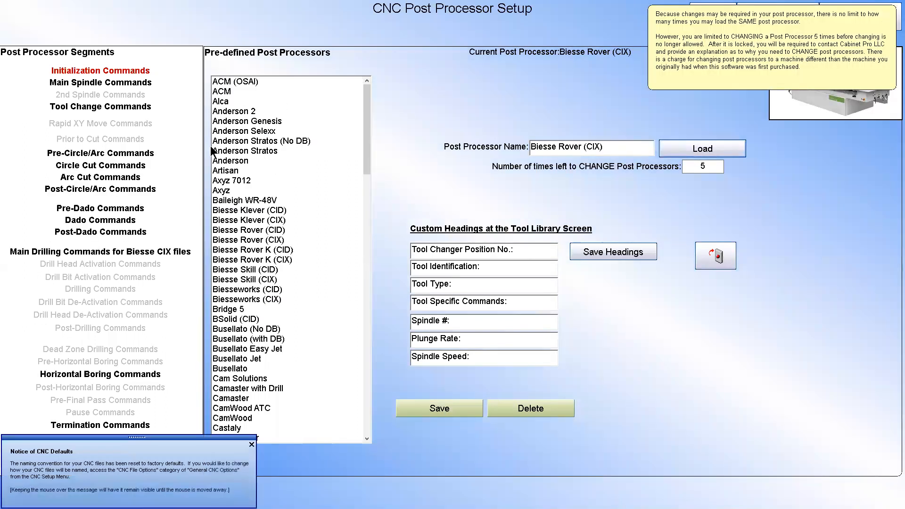
# - Examine the Pre-Dado Commands segment of the Biesse Rover (CIX) post processor, including its tool name, feed and spindle speed parameters
pyautogui.moveTo(116, 105)
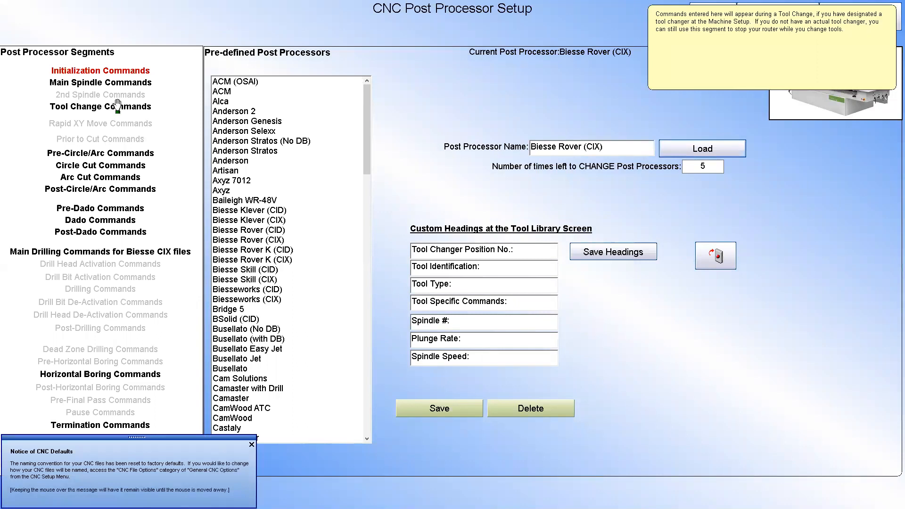
pyautogui.click(118, 105)
pyautogui.moveTo(85, 233)
pyautogui.click(98, 208)
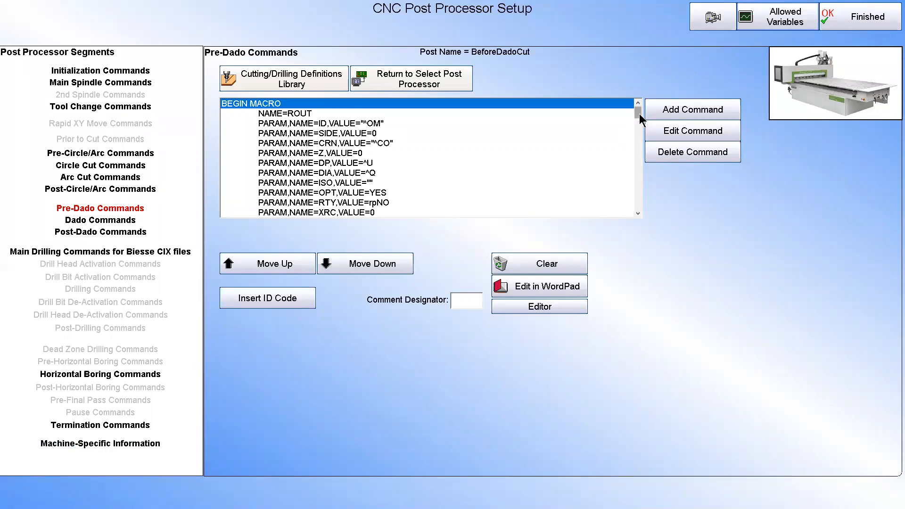
pyautogui.click(637, 198)
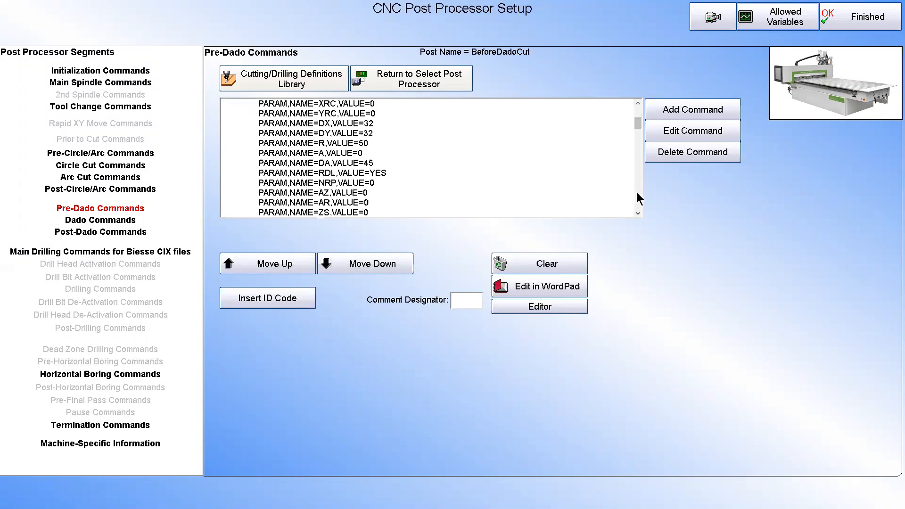
pyautogui.click(636, 197)
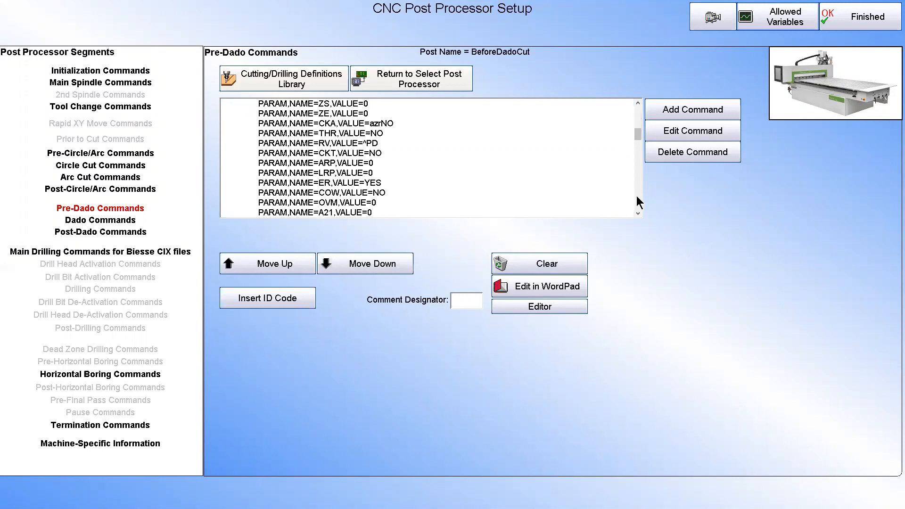
pyautogui.click(637, 202)
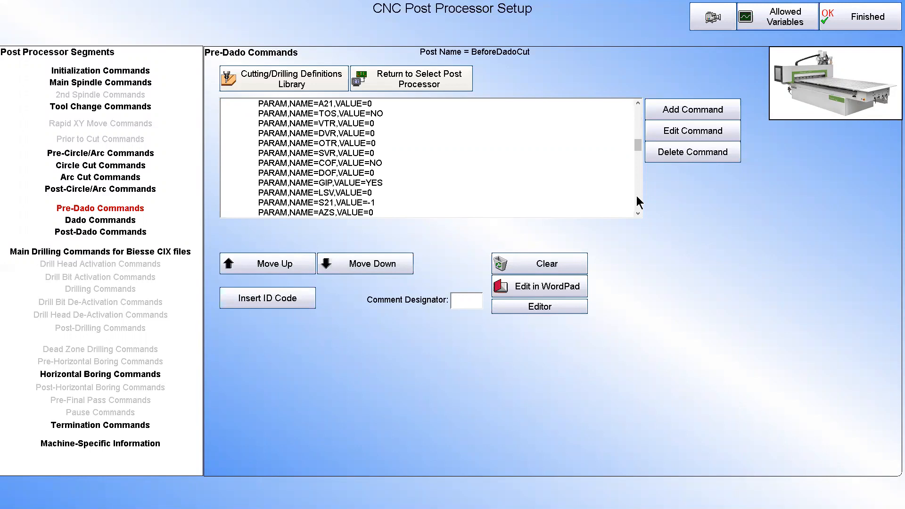
pyautogui.click(637, 202)
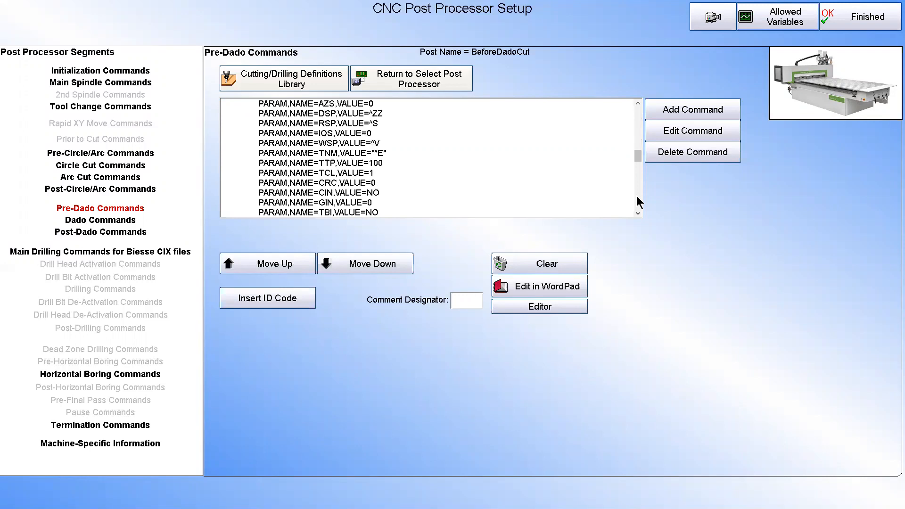
pyautogui.click(637, 202)
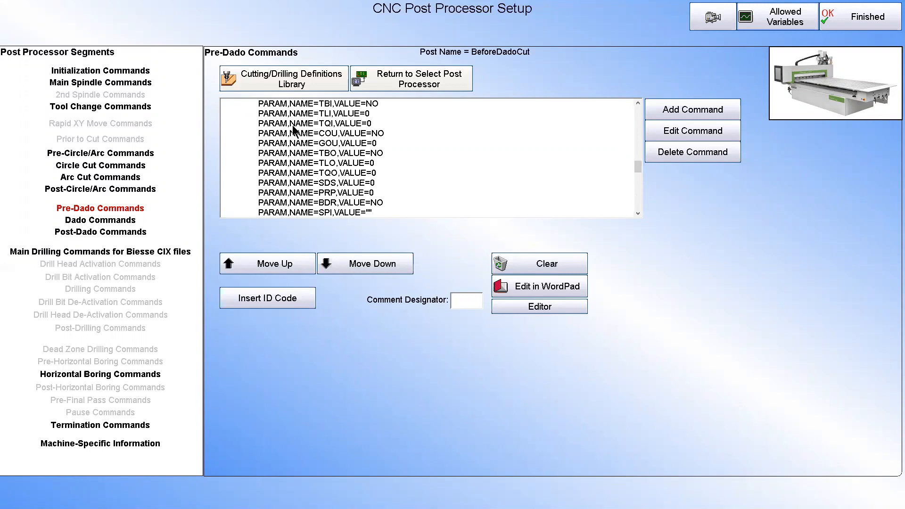
pyautogui.click(638, 198)
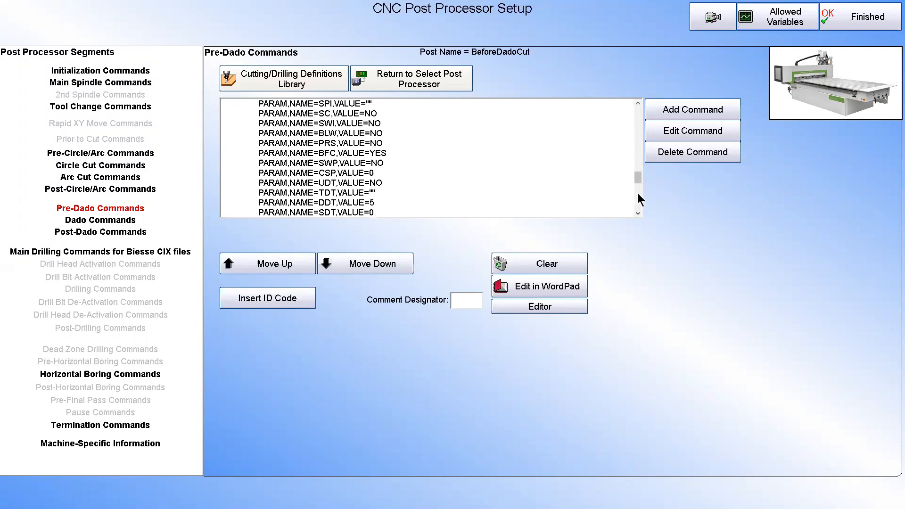
pyautogui.click(638, 198)
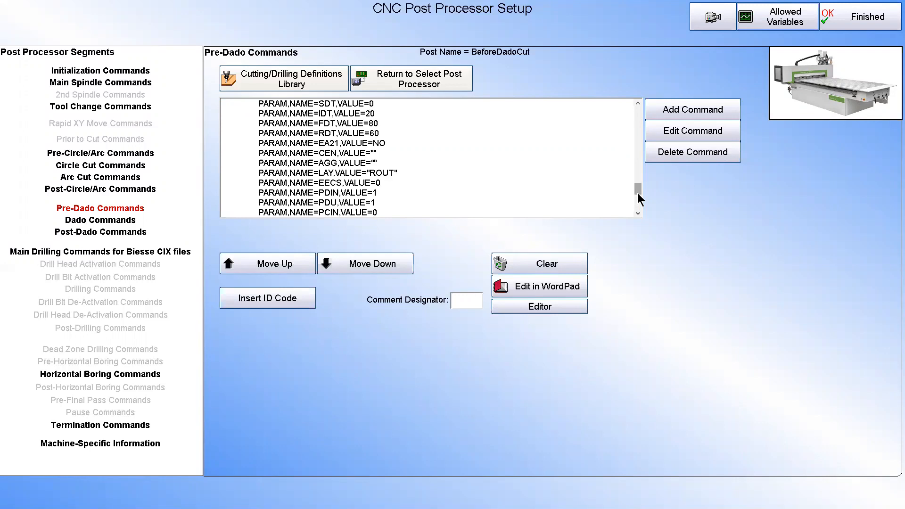
pyautogui.moveTo(639, 191); pyautogui.dragTo(642, 151)
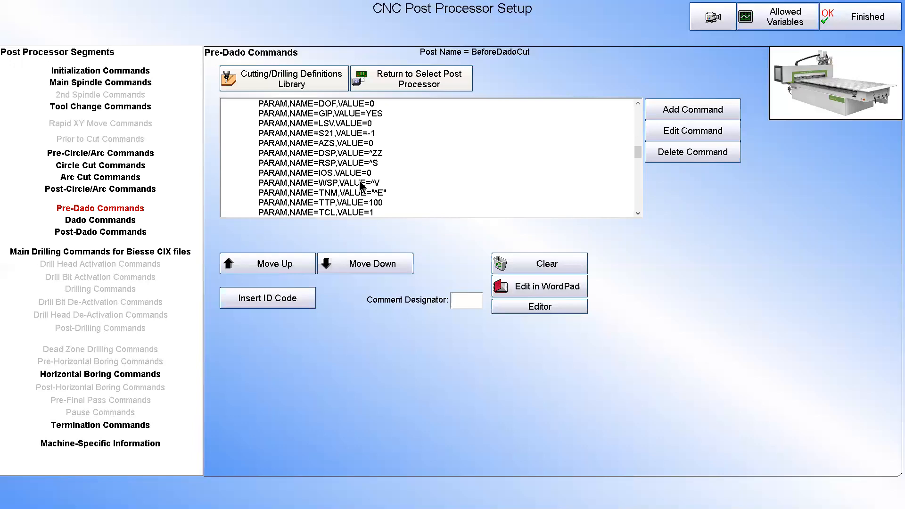
# - Finish the post processor setup and review the VBit's feed rate, plunge rate and spindle speed fields in the Tool Library
pyautogui.click(863, 18)
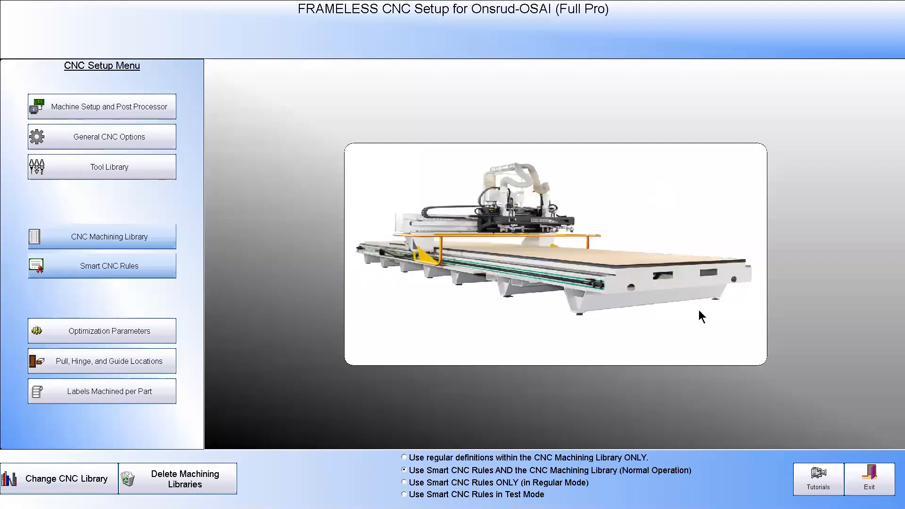
pyautogui.click(118, 168)
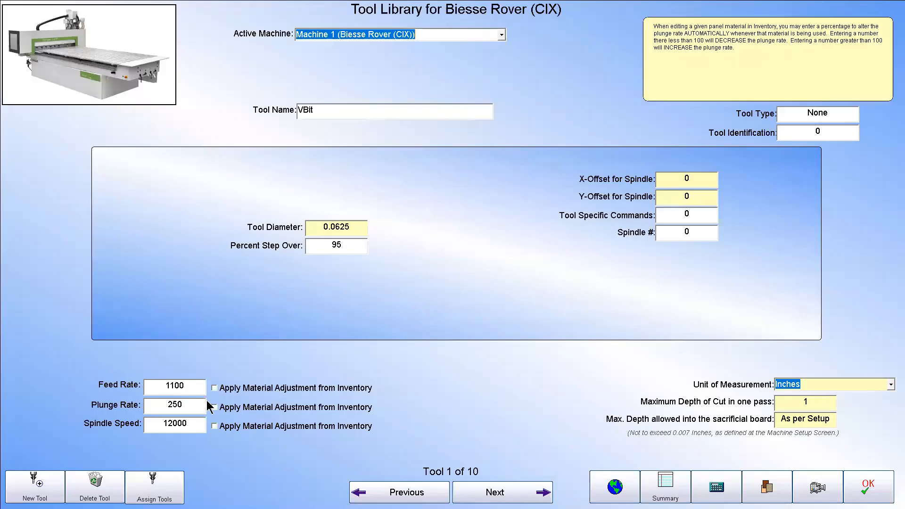
pyautogui.click(189, 384)
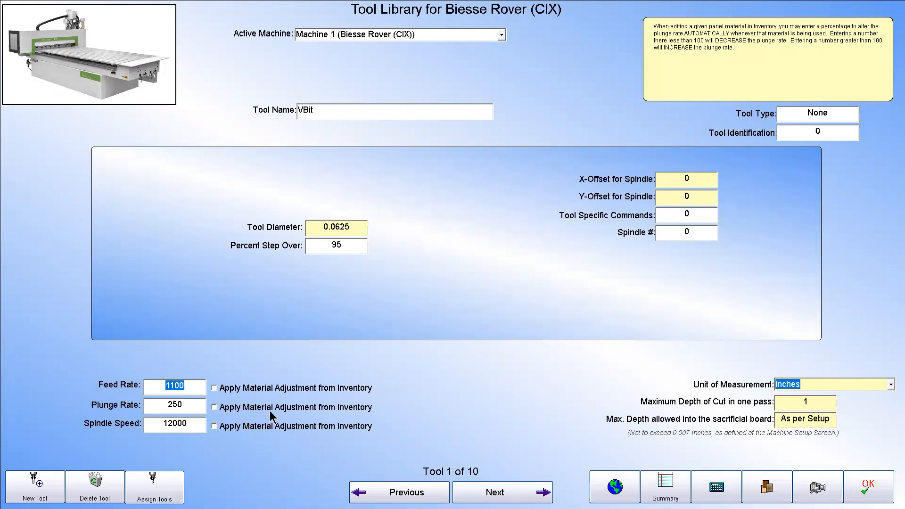
pyautogui.click(188, 406)
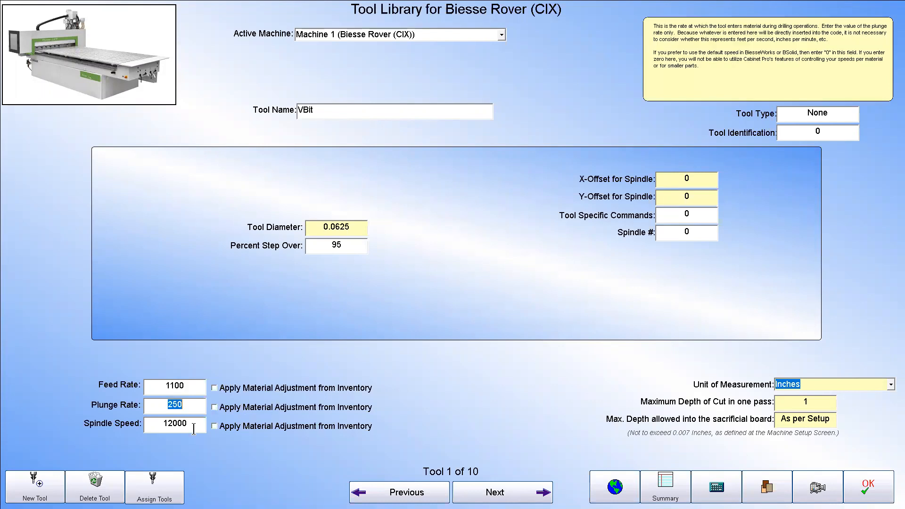
pyautogui.click(193, 424)
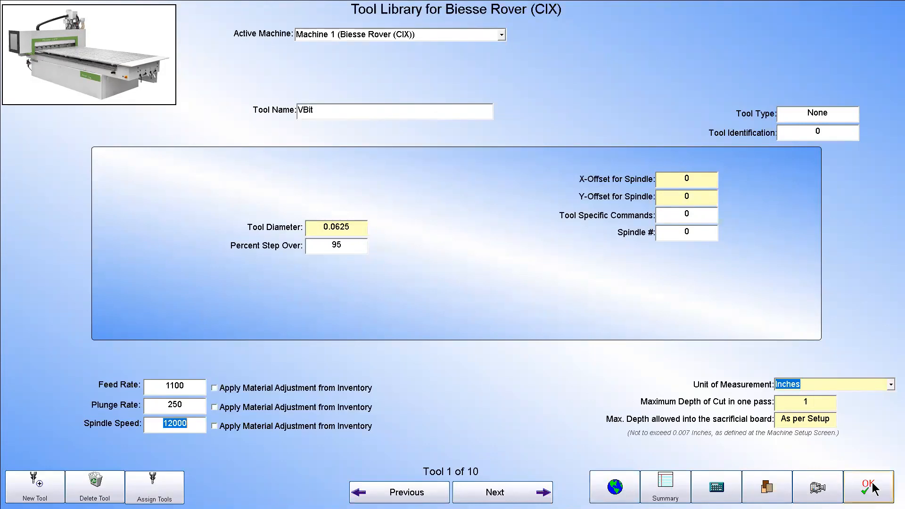
pyautogui.moveTo(293, 410)
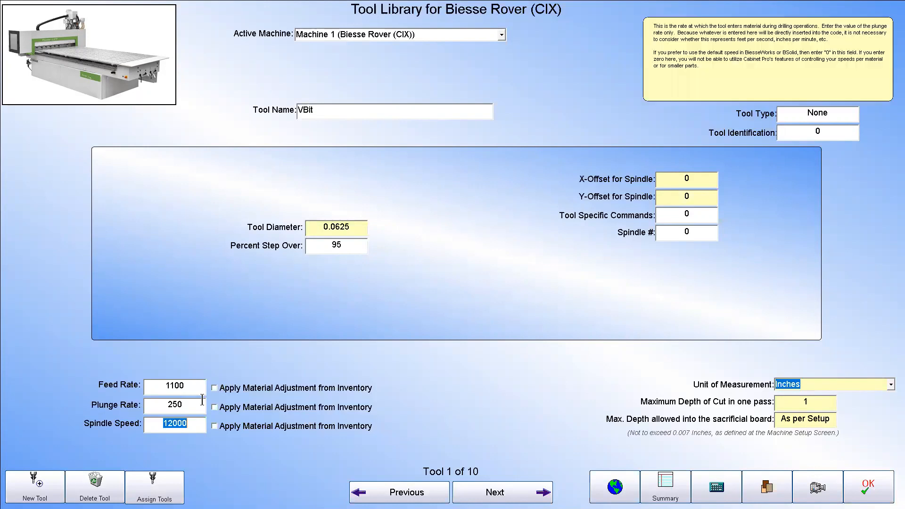
pyautogui.moveTo(218, 395)
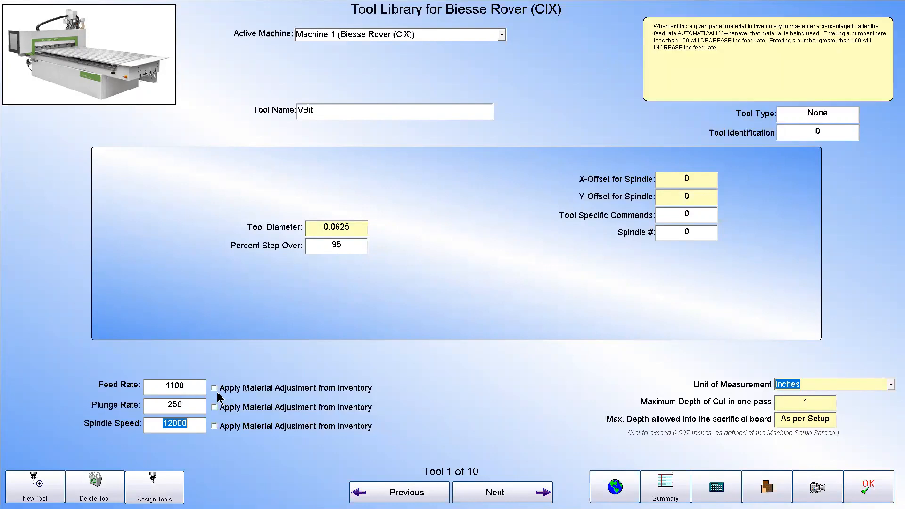
pyautogui.moveTo(326, 119)
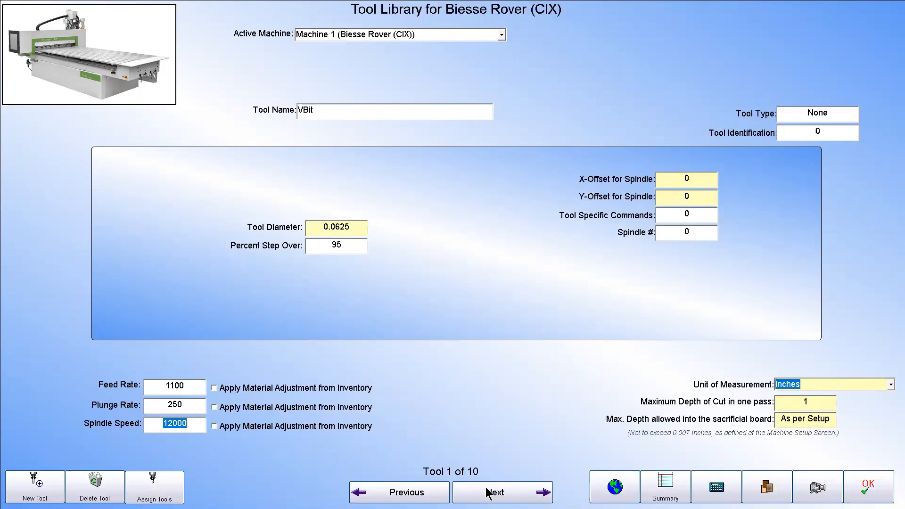
# - Check the tool name of the 1/4" Down Shear entry, and close the Tool Library
pyautogui.click(511, 493)
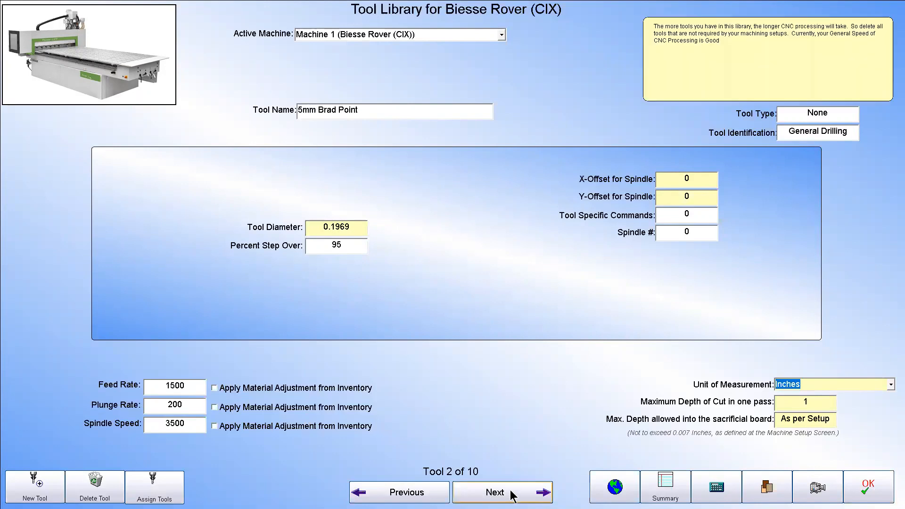
pyautogui.click(513, 495)
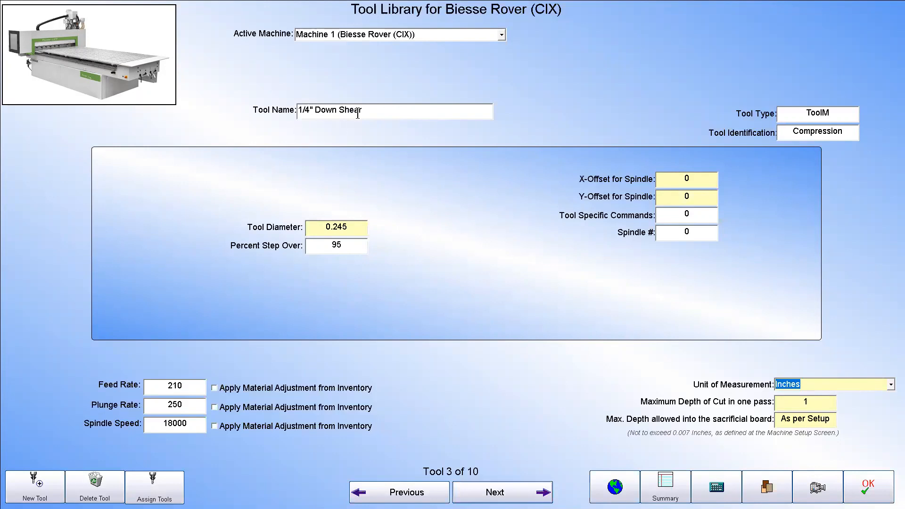
pyautogui.click(372, 109)
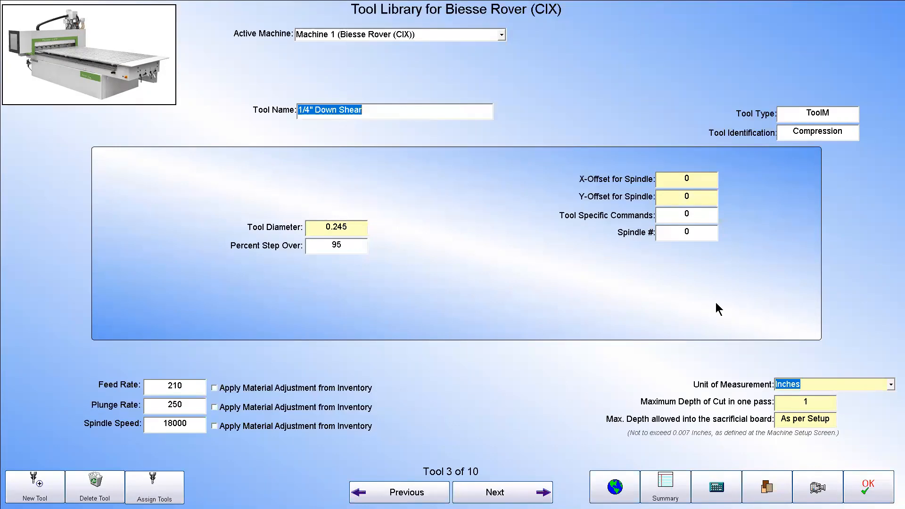
pyautogui.click(874, 485)
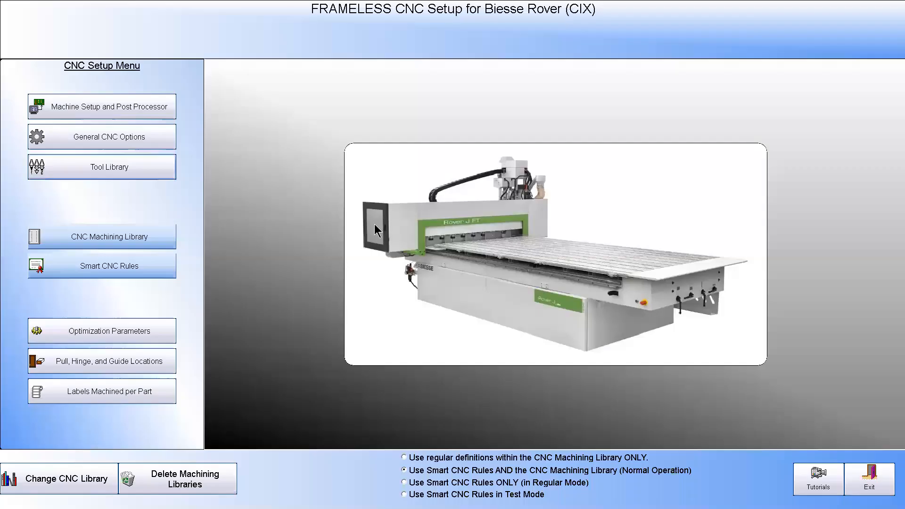
# - Load the predefined Shop Sabre post processor and check its tool changer option in the Machine Setup
pyautogui.click(138, 108)
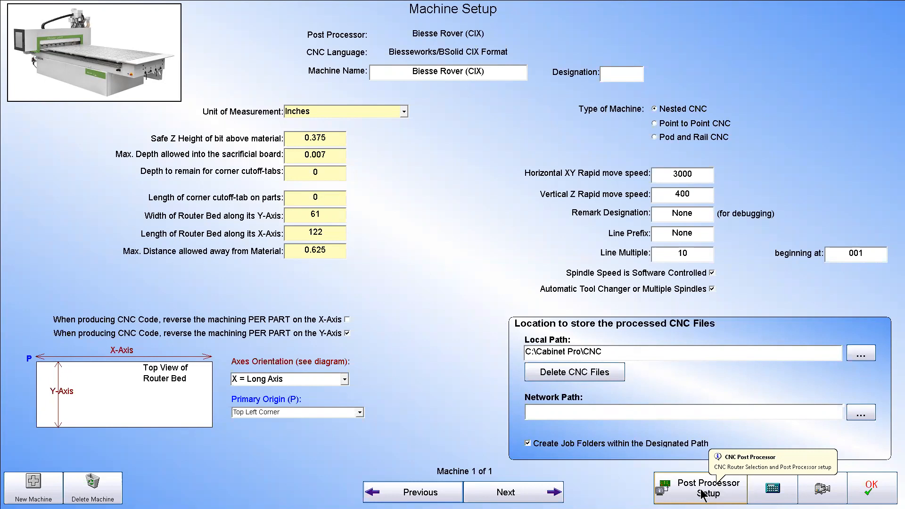
pyautogui.click(702, 495)
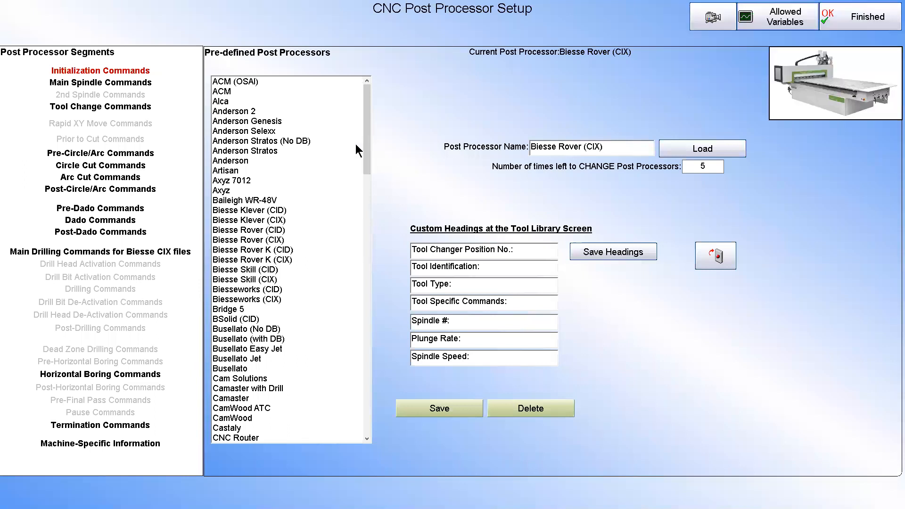
pyautogui.moveTo(366, 134); pyautogui.dragTo(356, 350)
pyautogui.click(237, 310)
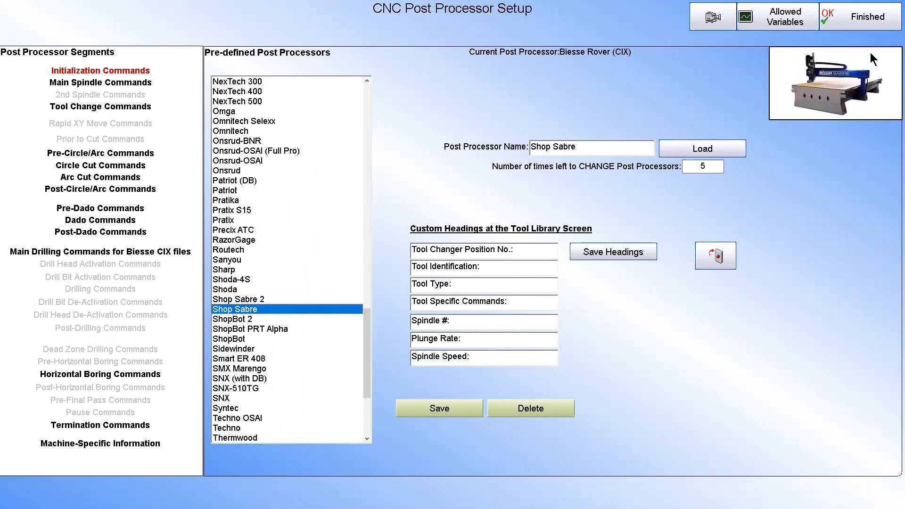
pyautogui.click(702, 148)
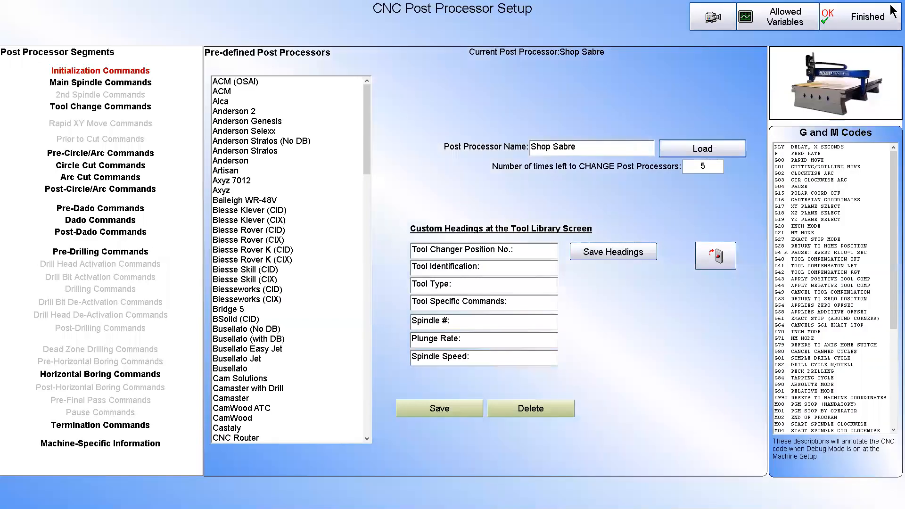
pyautogui.click(867, 17)
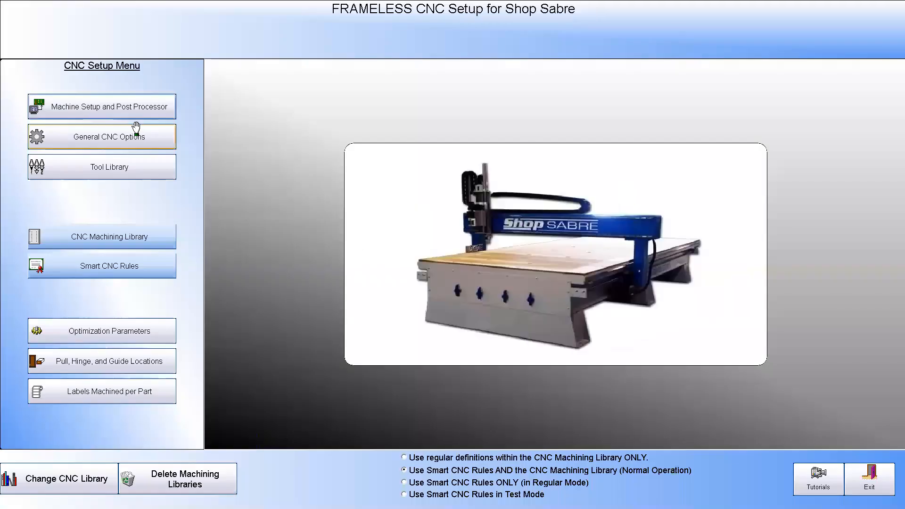
pyautogui.click(103, 101)
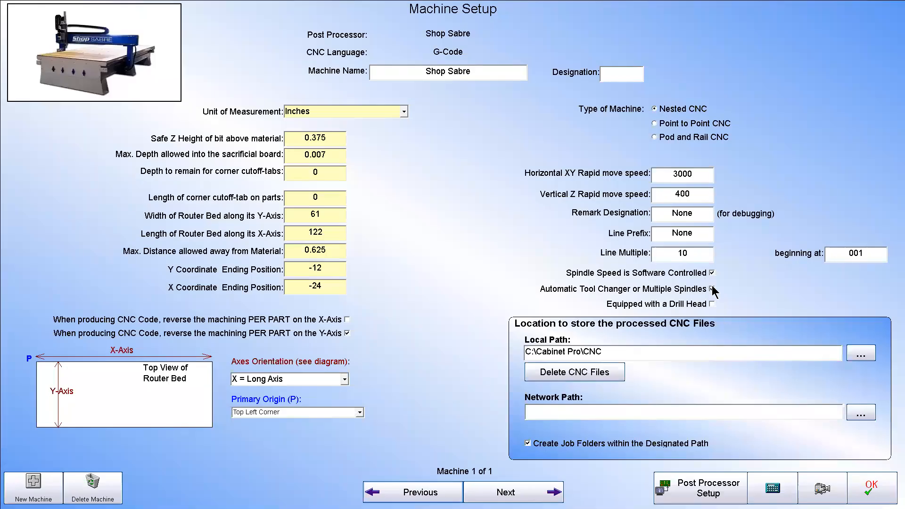
pyautogui.click(870, 488)
# - Inspect the tool name and Tool Changer Position No. of the 1/4" Down Shear in Shop Sabre's Tool Library
pyautogui.click(116, 166)
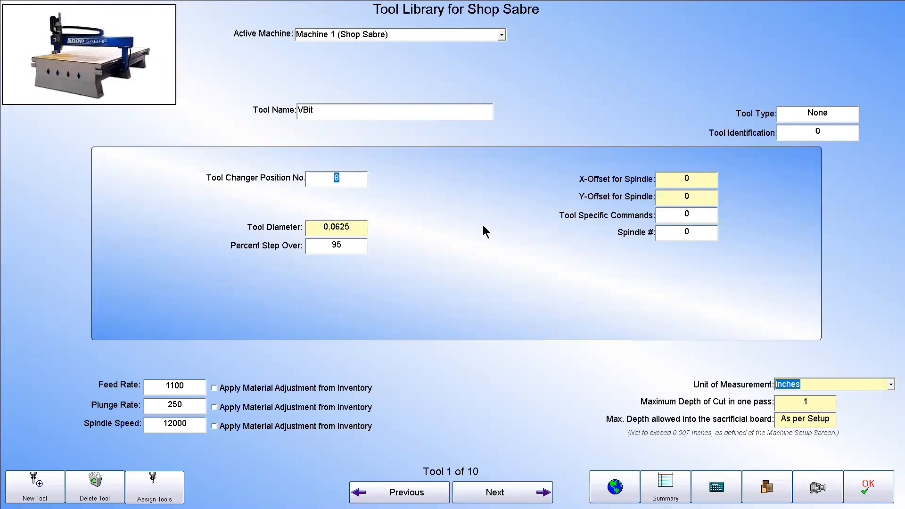
pyautogui.click(495, 492)
pyautogui.click(521, 486)
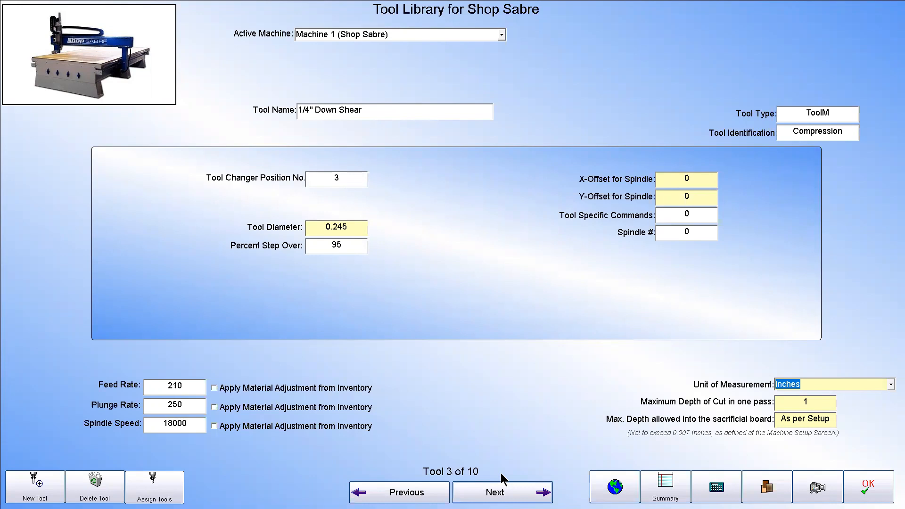
pyautogui.click(319, 112)
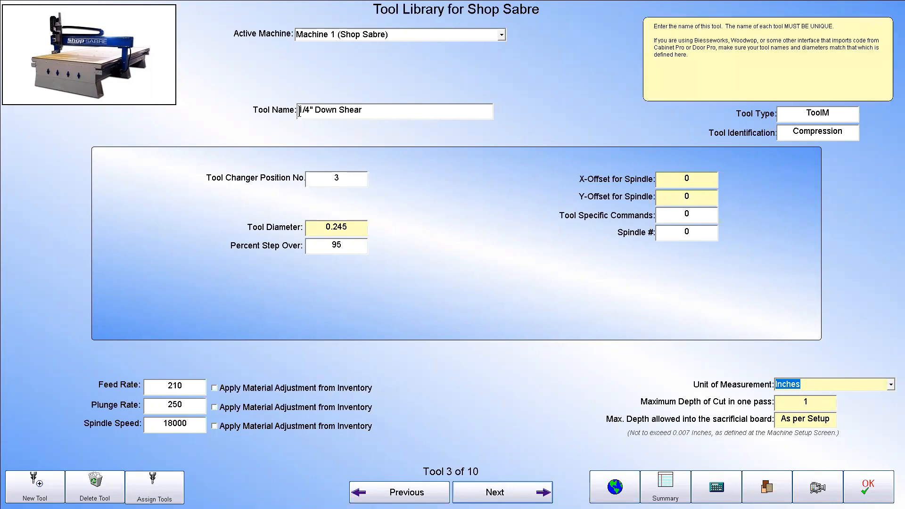
pyautogui.click(345, 180)
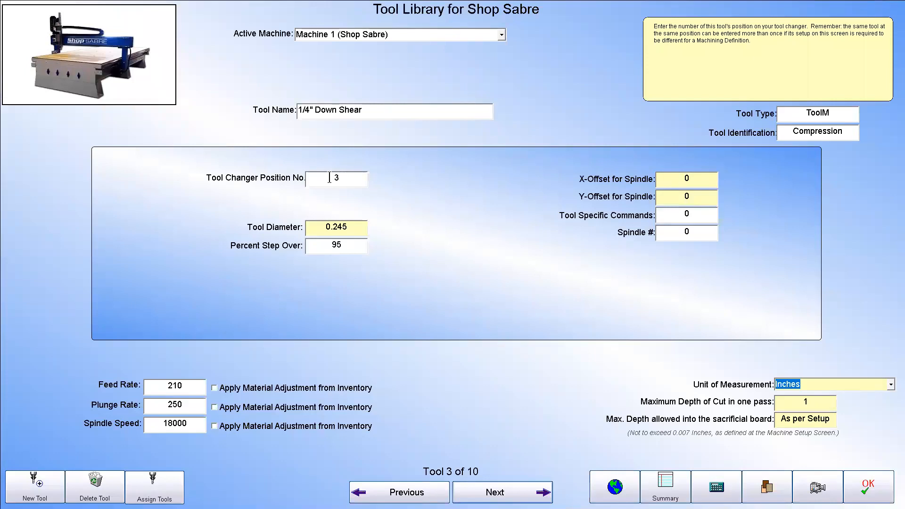
# - Review the 1/4" Down Shear's changer position, feed and speed fields, and tool name
pyautogui.doubleClick(350, 180)
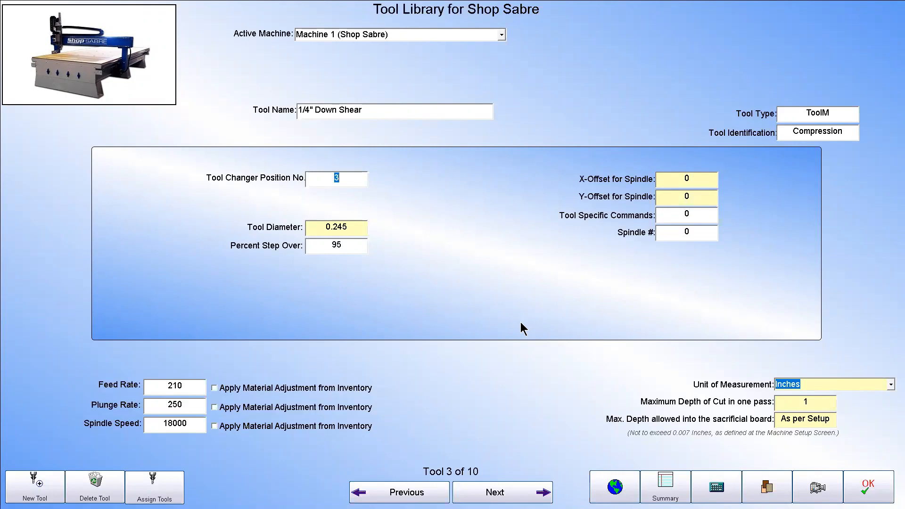
pyautogui.moveTo(351, 246)
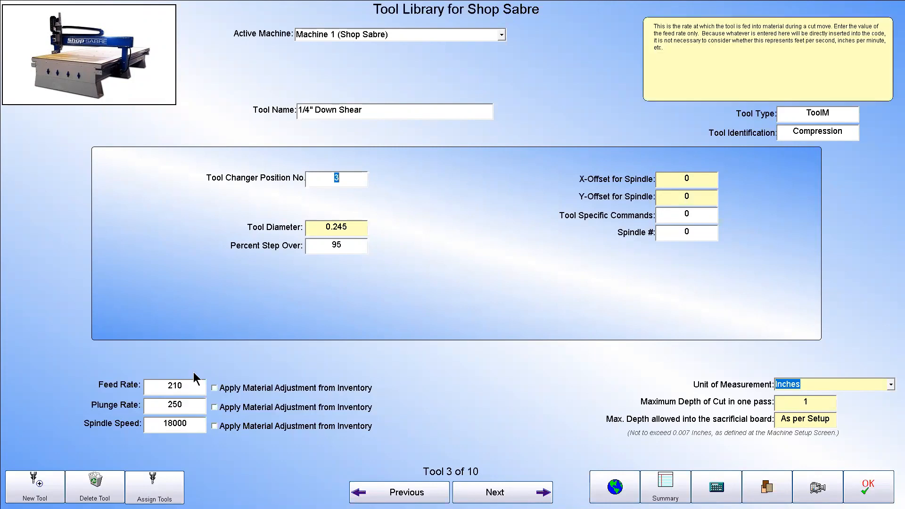
pyautogui.moveTo(401, 413)
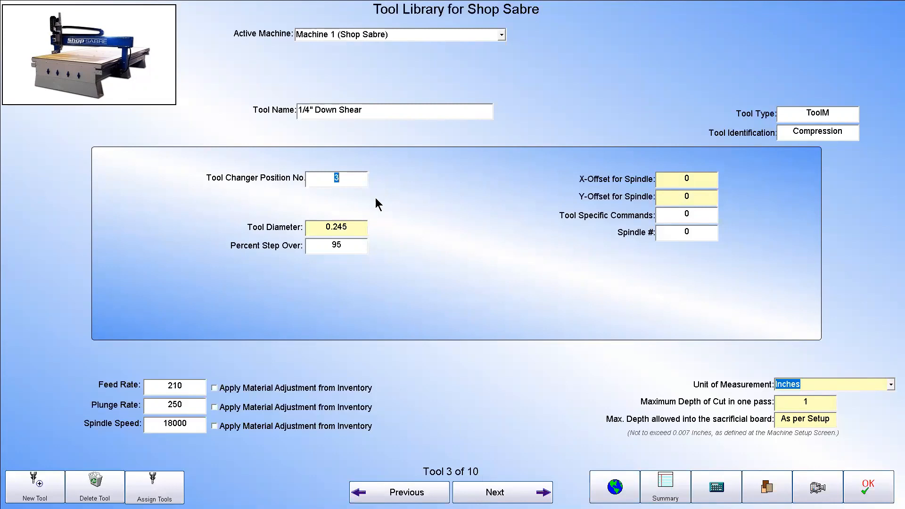
pyautogui.moveTo(332, 177)
pyautogui.moveTo(352, 107)
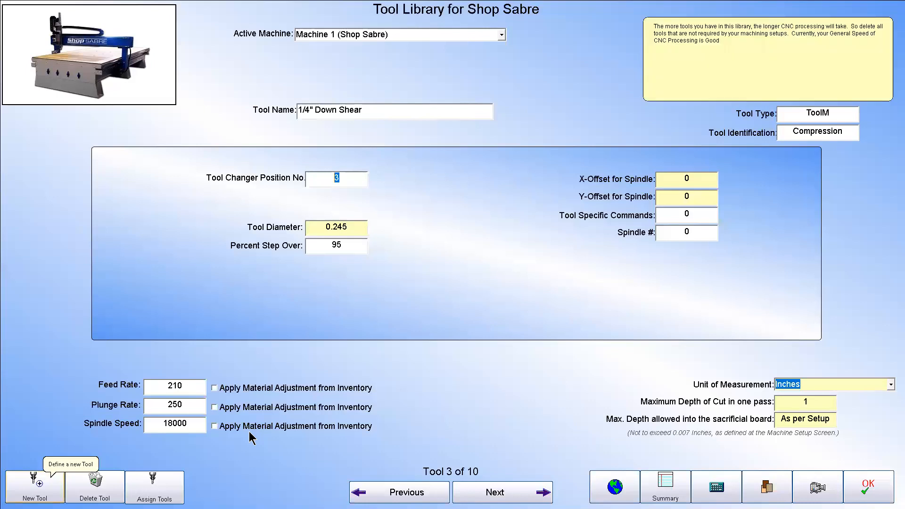
# - Add a new tool named 1/4" down shear slow, without globally changing existing tool assignments
pyautogui.click(35, 487)
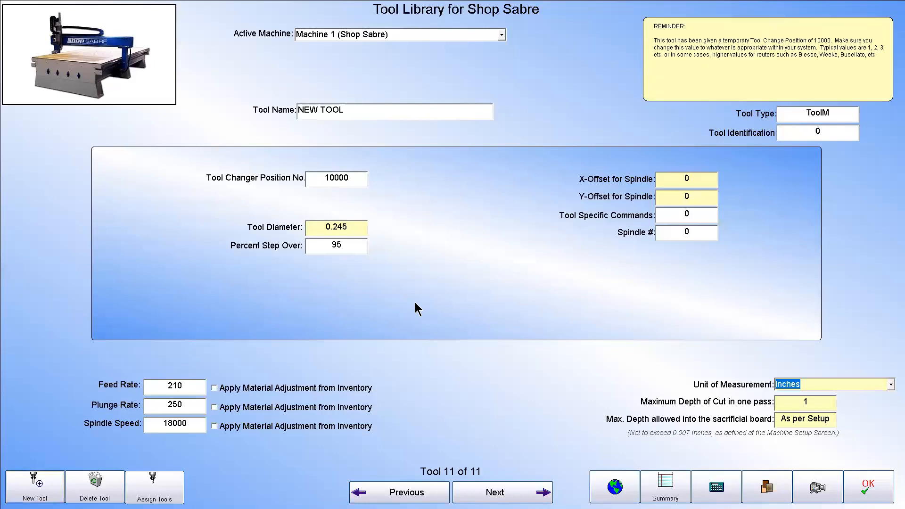
pyautogui.click(360, 112)
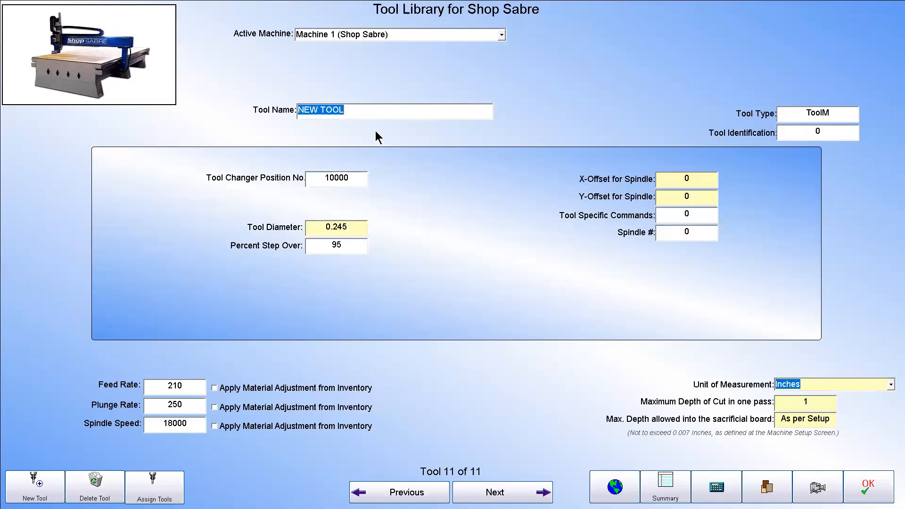
pyautogui.write('1/4')
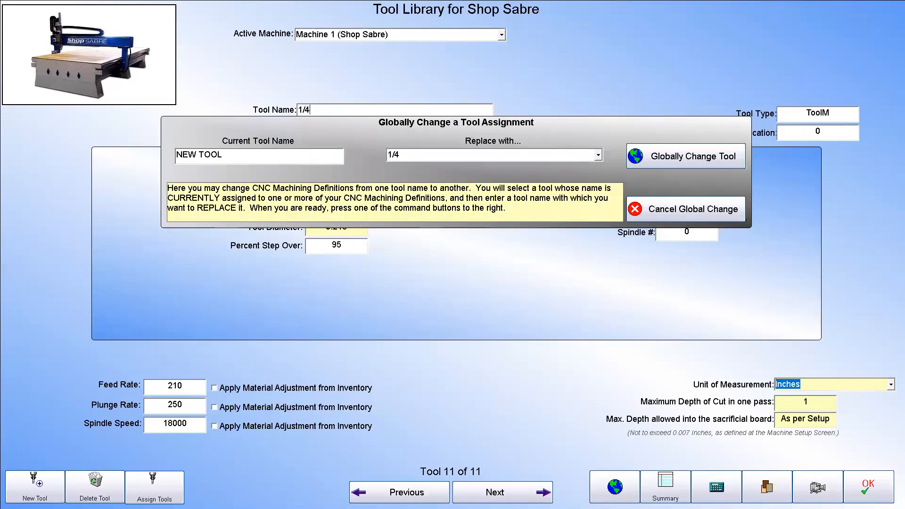
pyautogui.write('" down shear ')
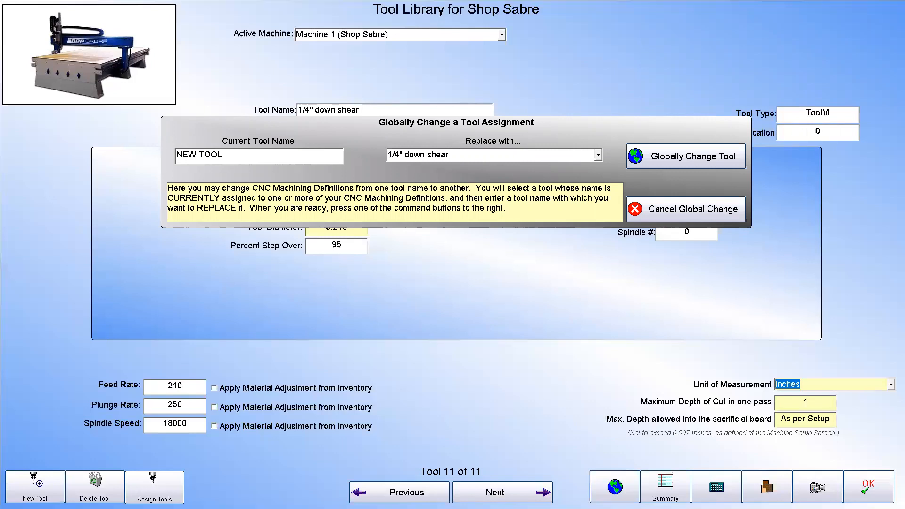
pyautogui.write('slow')
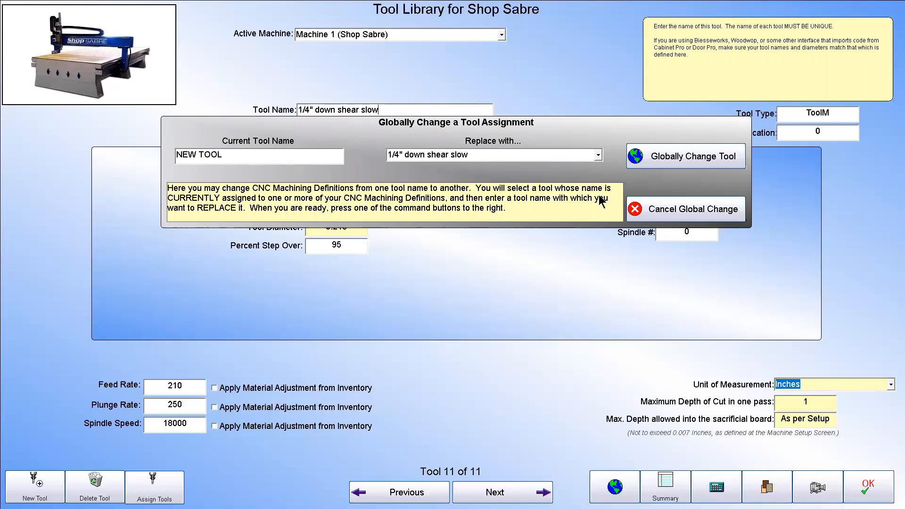
pyautogui.click(679, 208)
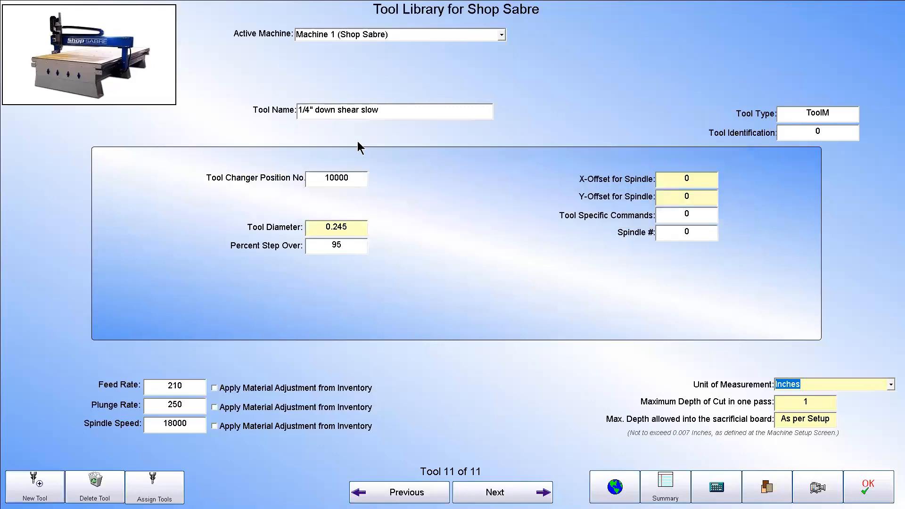
# - Set the new tool's changer position to 3, feed rate to 100 and spindle speed to 24000, and close the Tool Library
pyautogui.click(360, 177)
pyautogui.write('3')
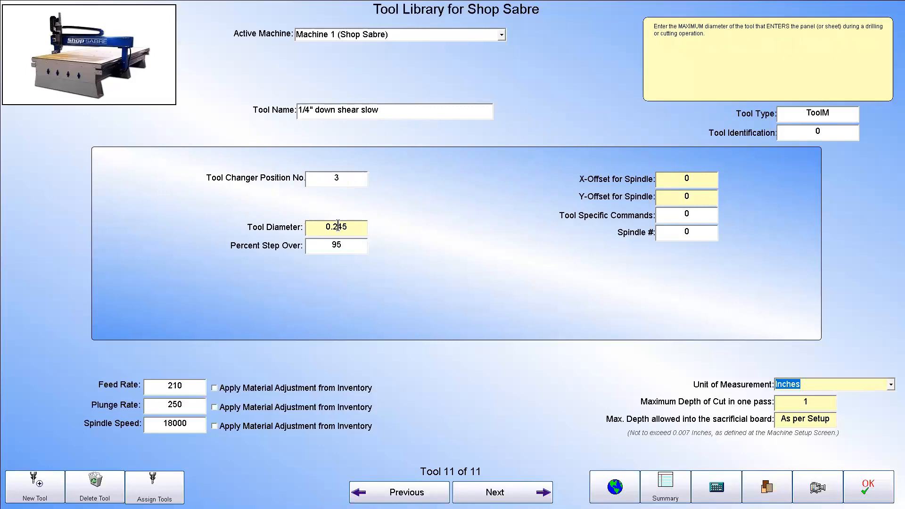
pyautogui.click(184, 385)
pyautogui.write('1')
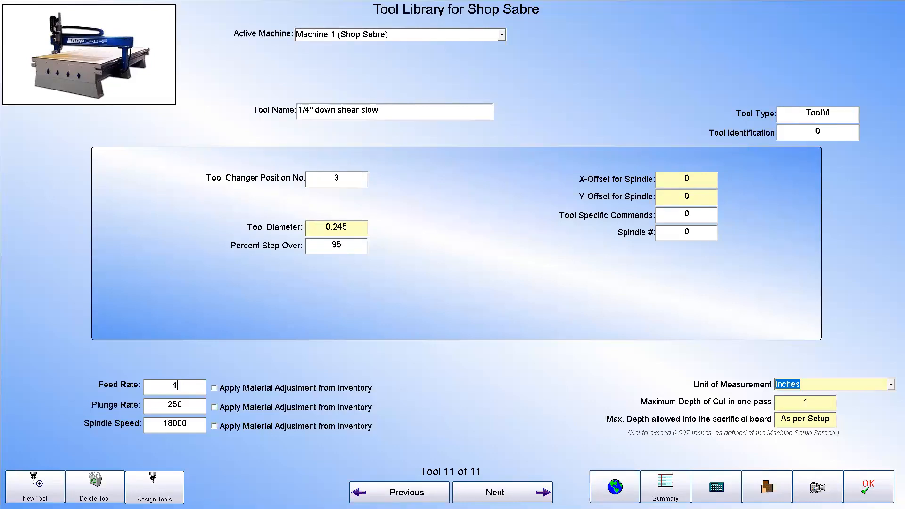
pyautogui.write('00')
pyautogui.moveTo(196, 408)
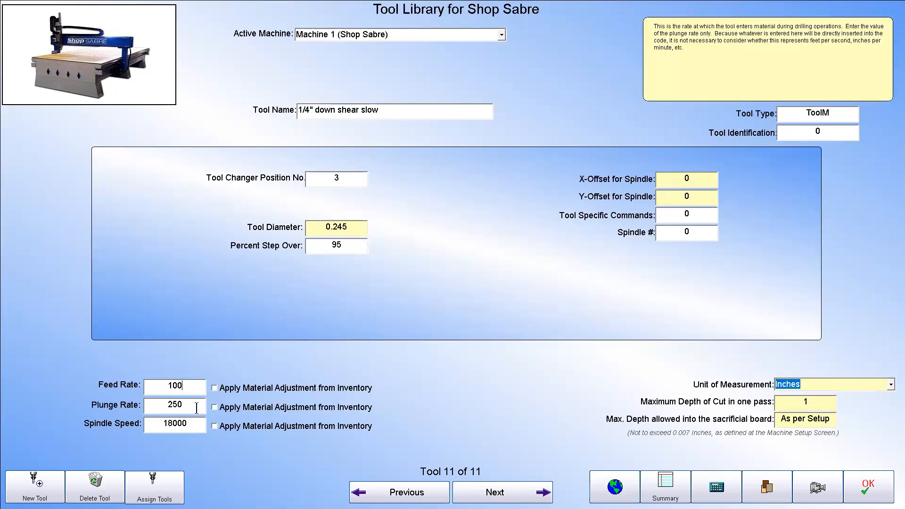
pyautogui.doubleClick(185, 405)
pyautogui.doubleClick(201, 428)
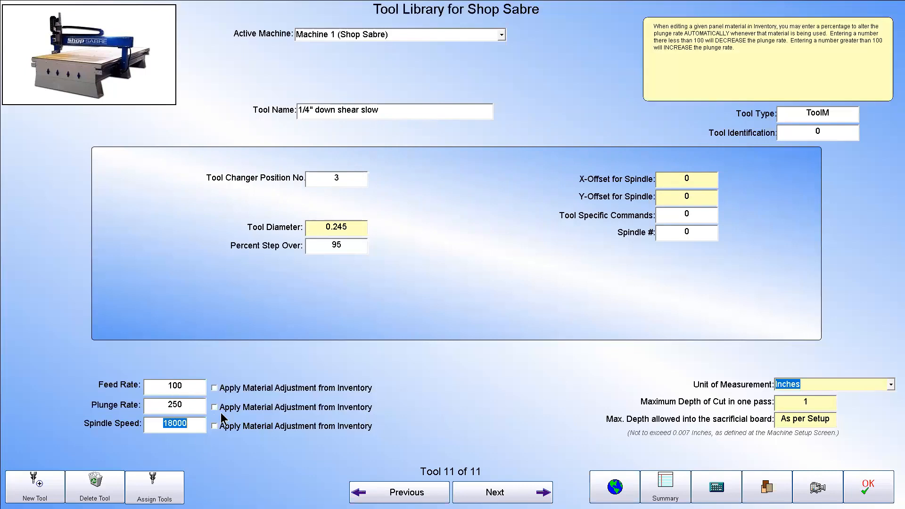
pyautogui.write('24000')
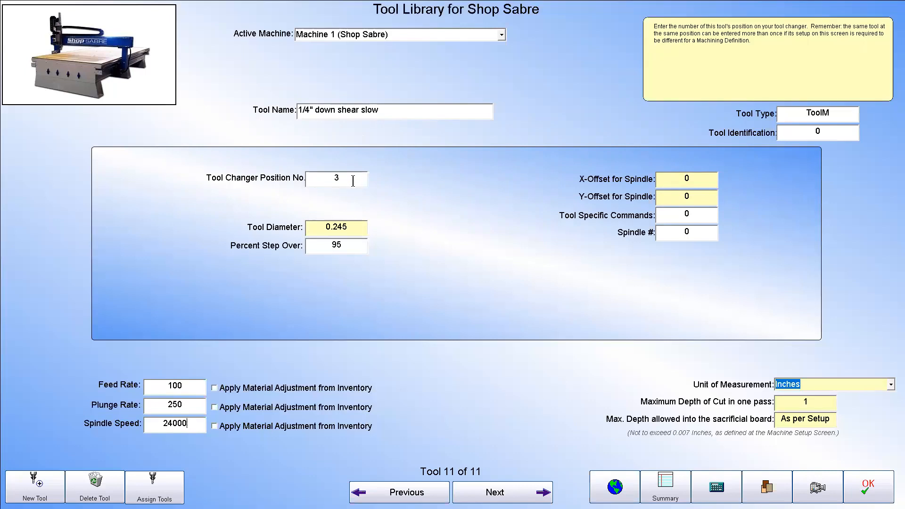
pyautogui.click(194, 386)
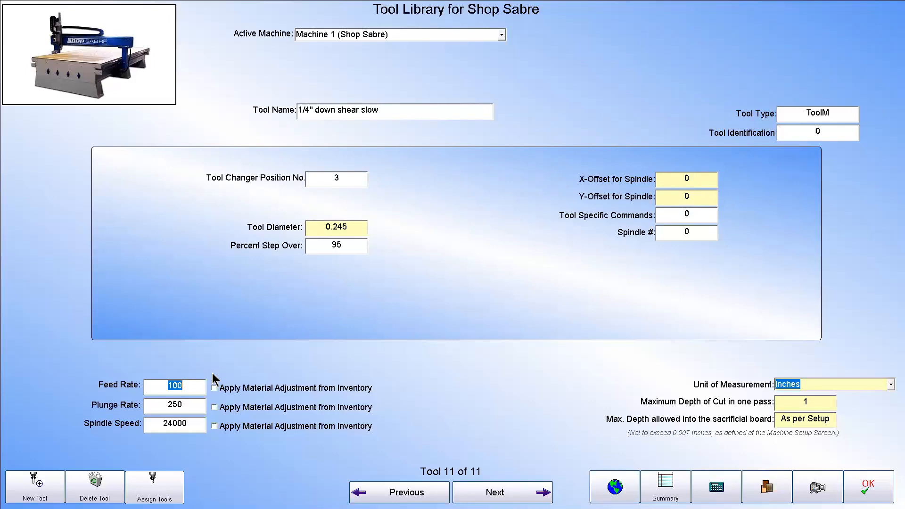
pyautogui.click(868, 487)
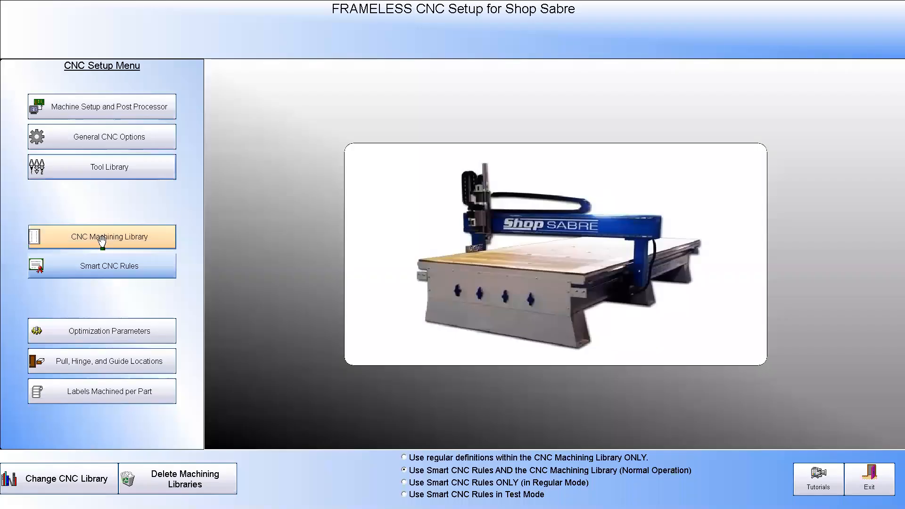
# - Look for 1/4" down shear slow among the Unique Tool Name choices in the CNC Machining Library
pyautogui.click(158, 223)
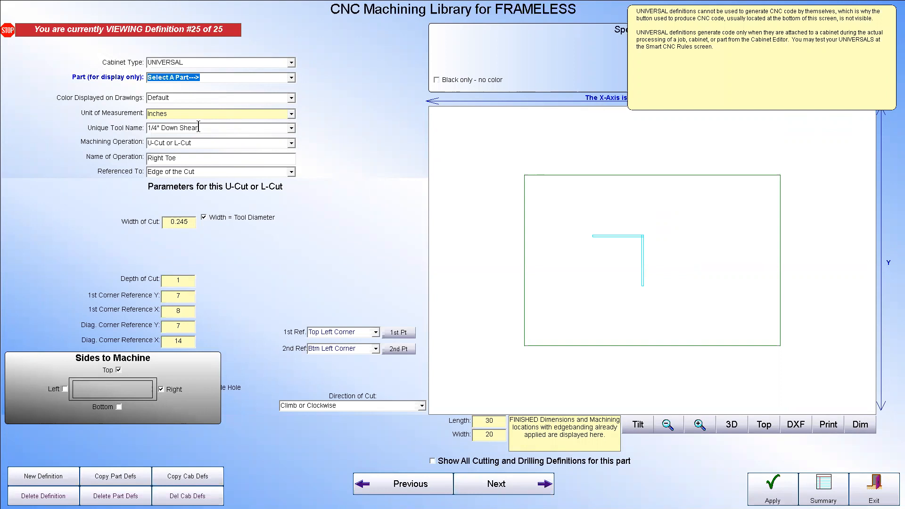
pyautogui.click(292, 127)
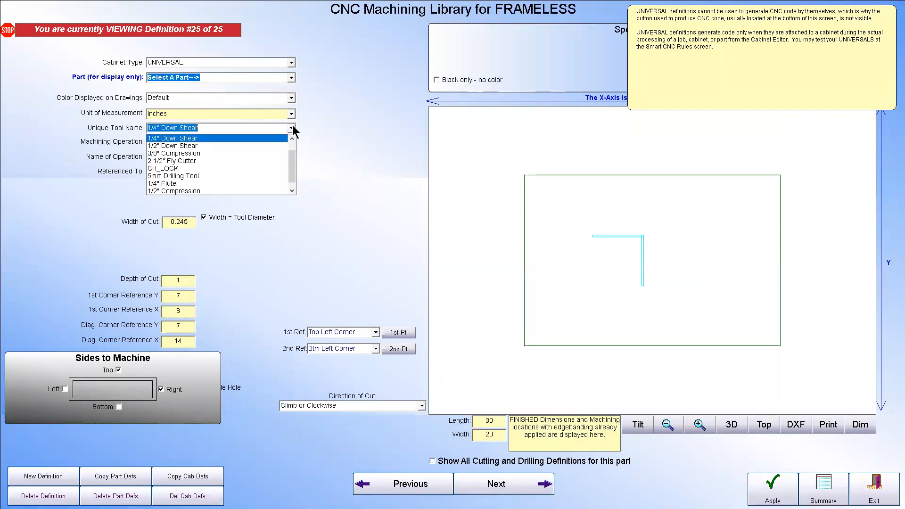
pyautogui.moveTo(291, 149); pyautogui.dragTo(293, 165)
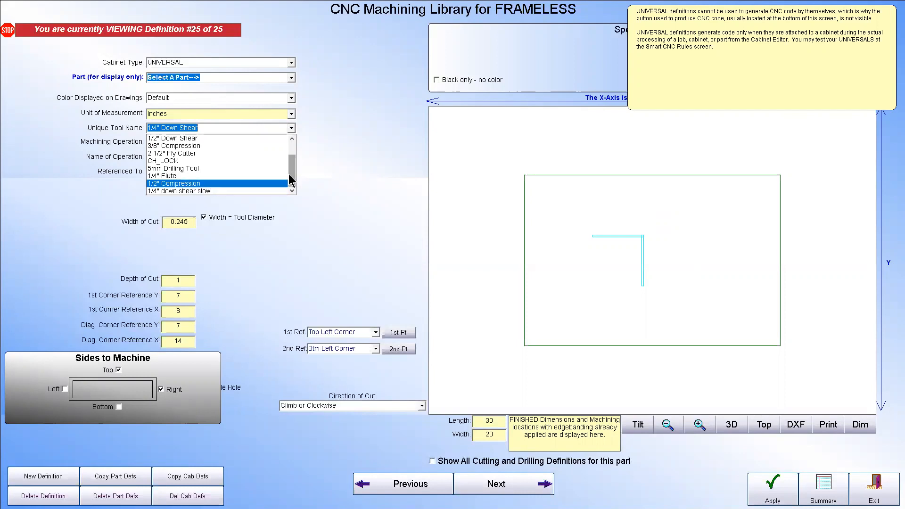
pyautogui.moveTo(292, 176)
pyautogui.mouseDown()
pyautogui.moveTo(293, 163)
pyautogui.moveTo(293, 176)
pyautogui.mouseUp()
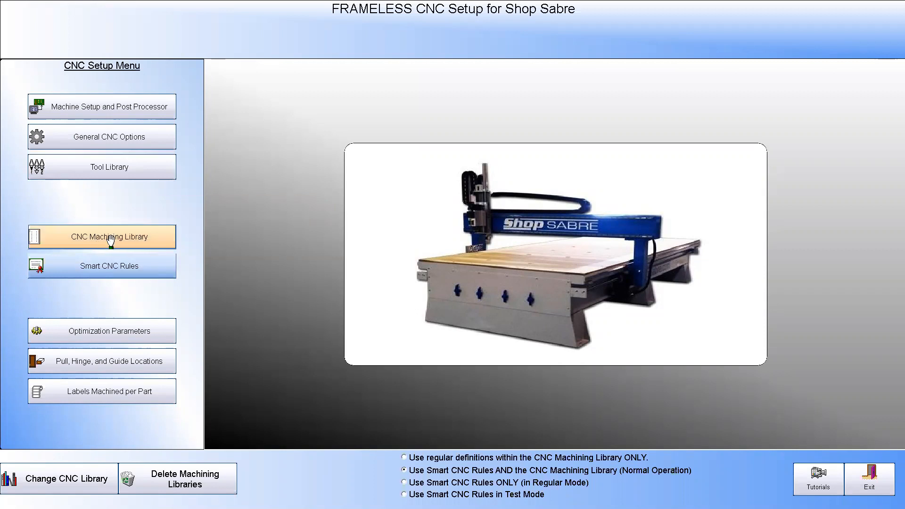
# - Reopen the Tool Library and review the VBit's feed rate, plunge rate and spindle speed
pyautogui.click(111, 170)
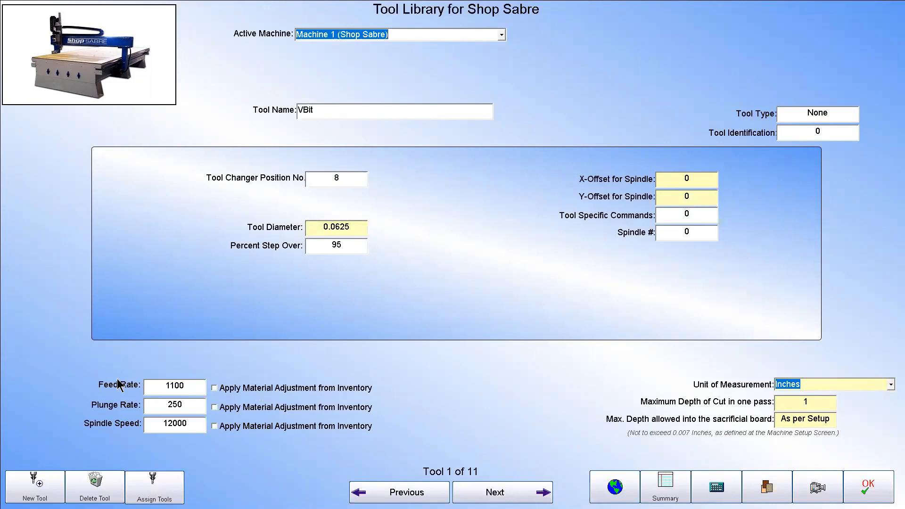
pyautogui.moveTo(157, 430)
pyautogui.moveTo(184, 385)
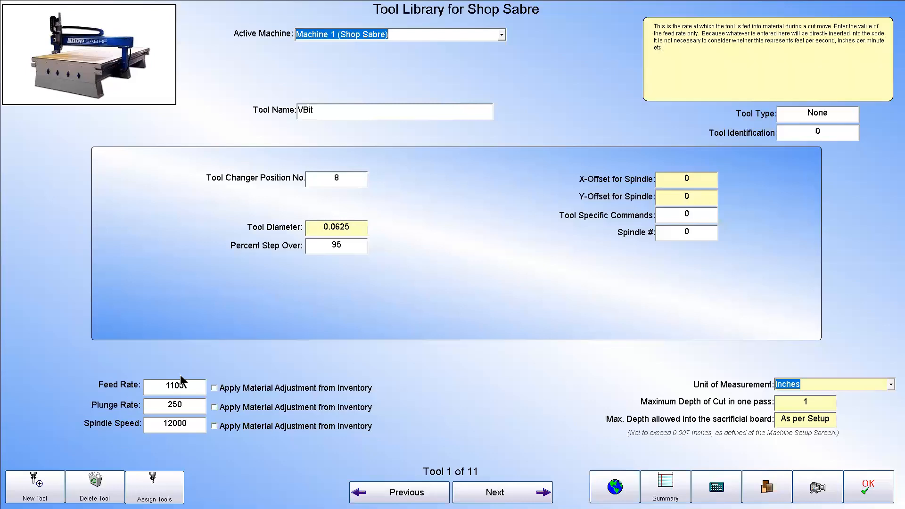
pyautogui.click(188, 384)
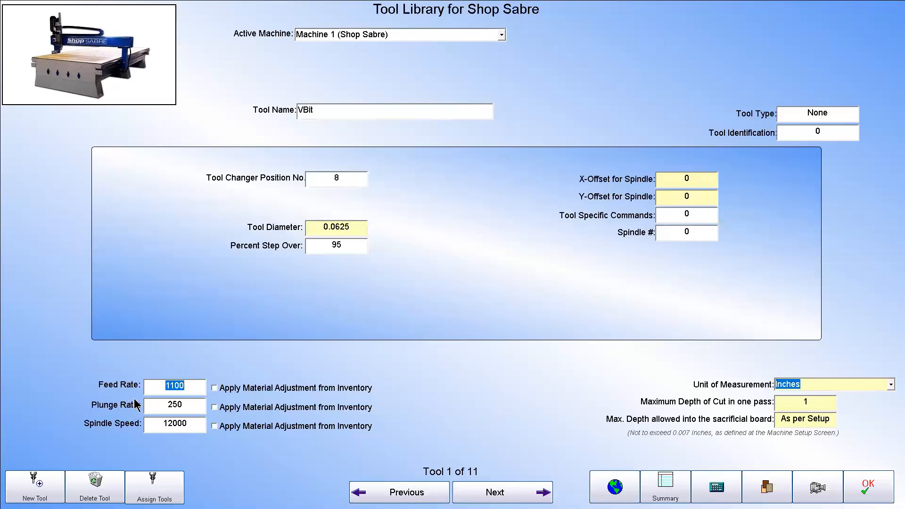
pyautogui.moveTo(160, 403)
pyautogui.moveTo(169, 423)
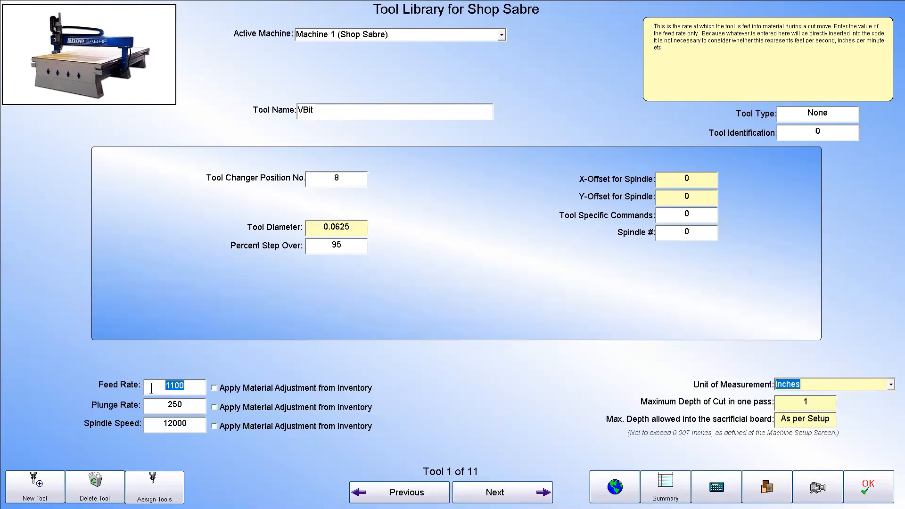
# - Enable material adjustment from inventory for the VBit's feed rate and switch it back off
pyautogui.moveTo(348, 399)
pyautogui.moveTo(211, 392)
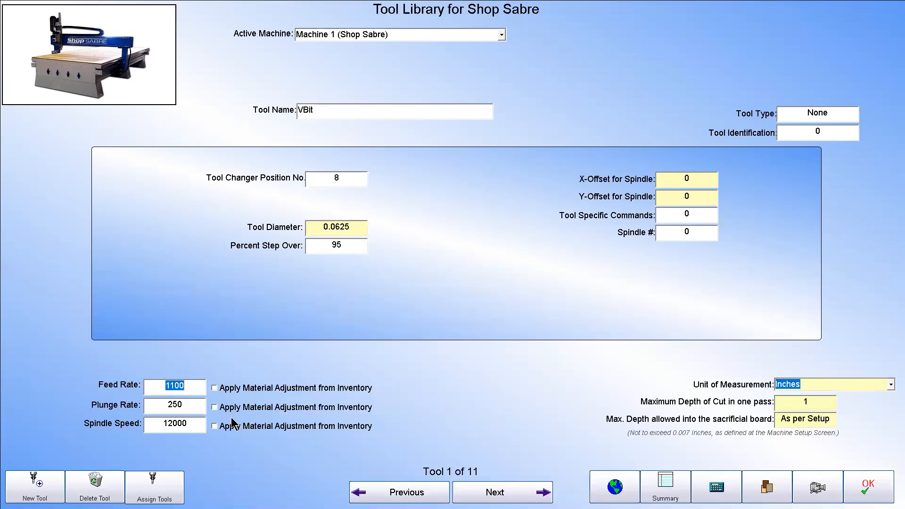
pyautogui.click(216, 389)
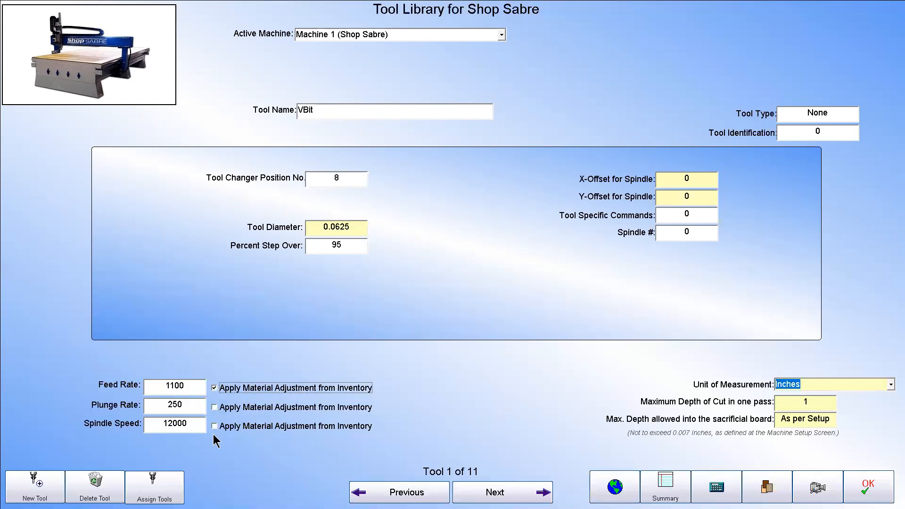
pyautogui.hotkey('shift', 'Tab')
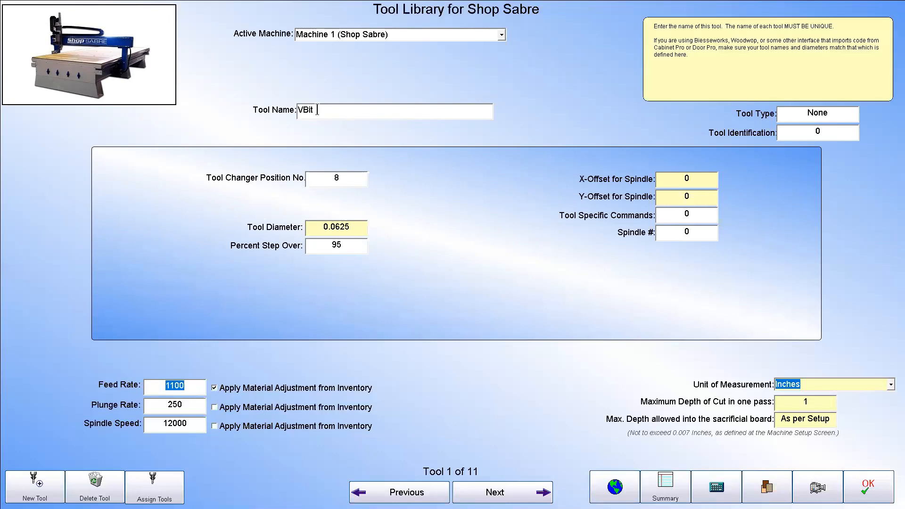
pyautogui.click(215, 388)
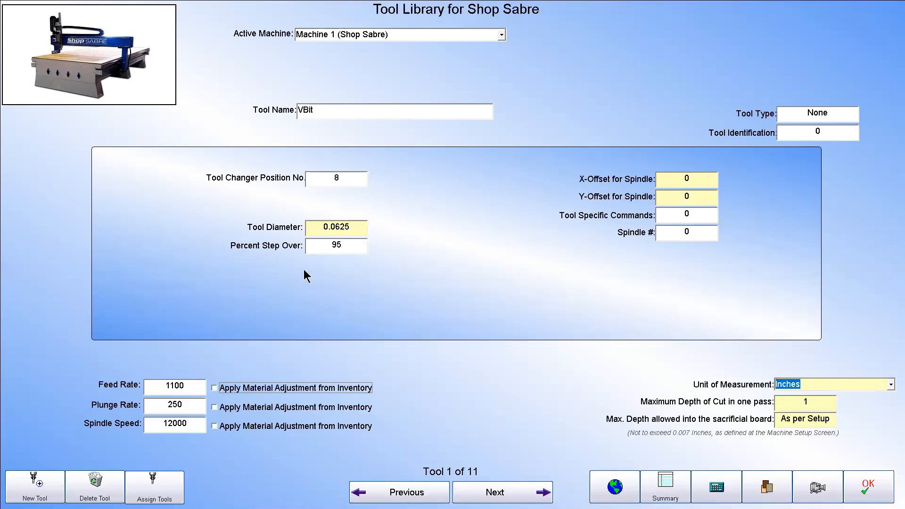
# - Go to the 1/4" Down Shear entry and review its changer position, tool name and material adjustment options
pyautogui.click(519, 490)
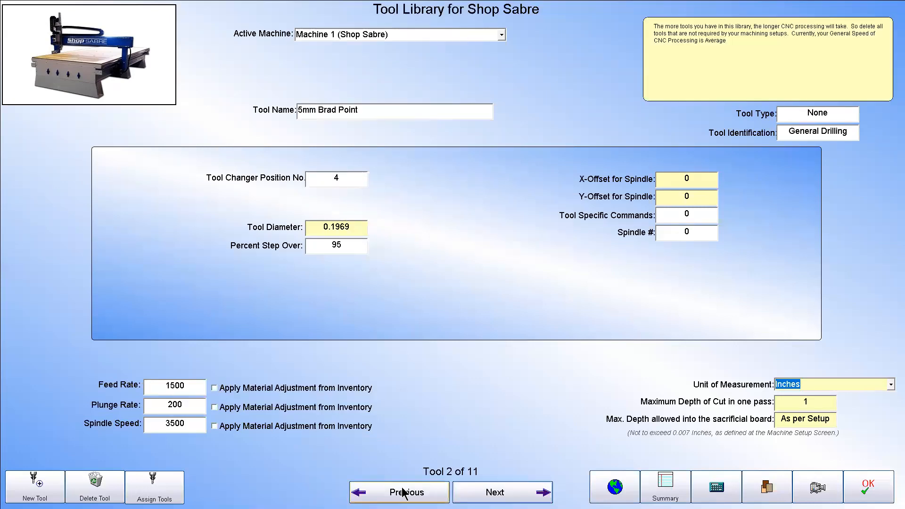
pyautogui.click(490, 492)
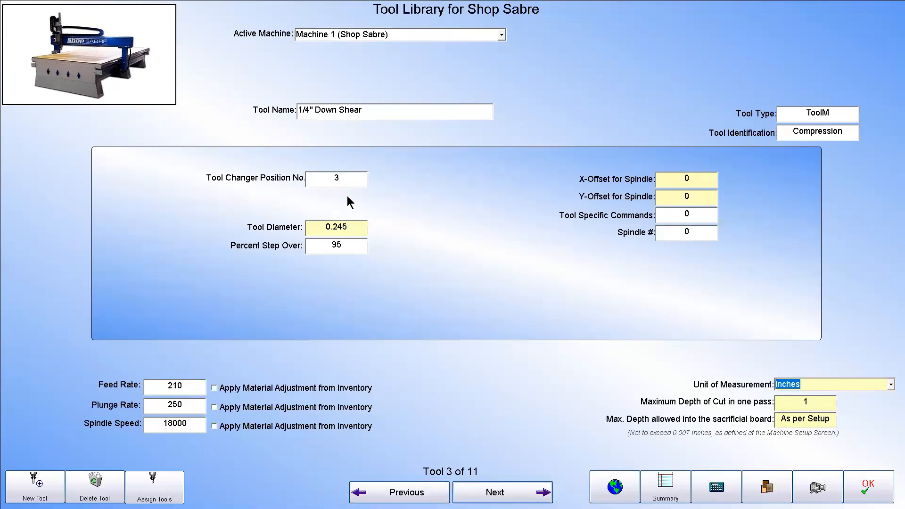
pyautogui.click(345, 180)
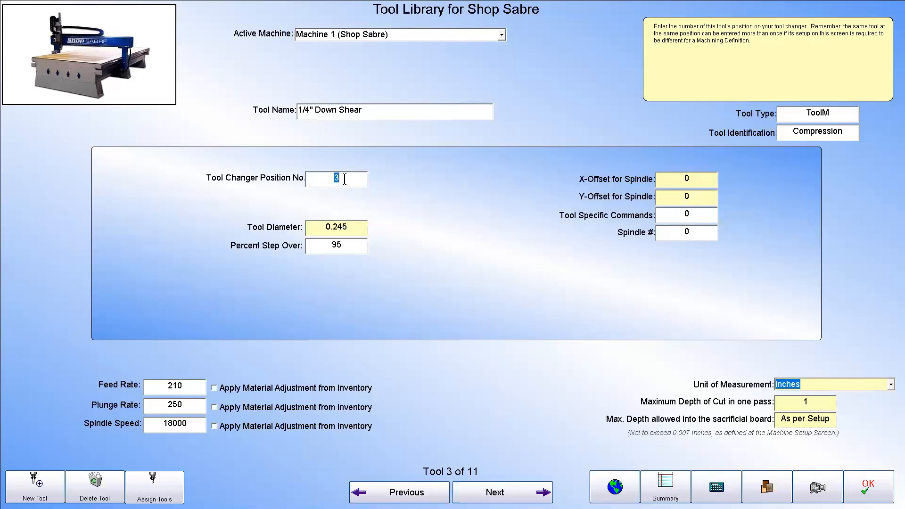
pyautogui.click(368, 107)
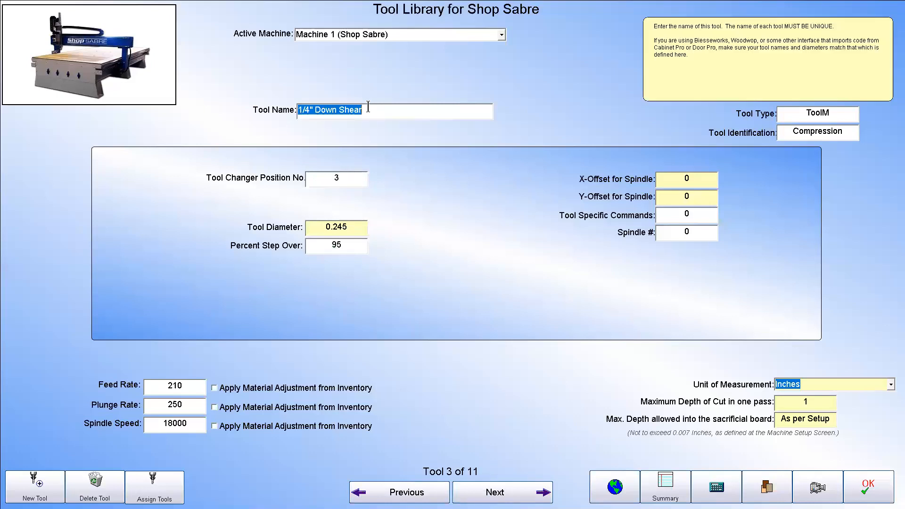
pyautogui.click(347, 177)
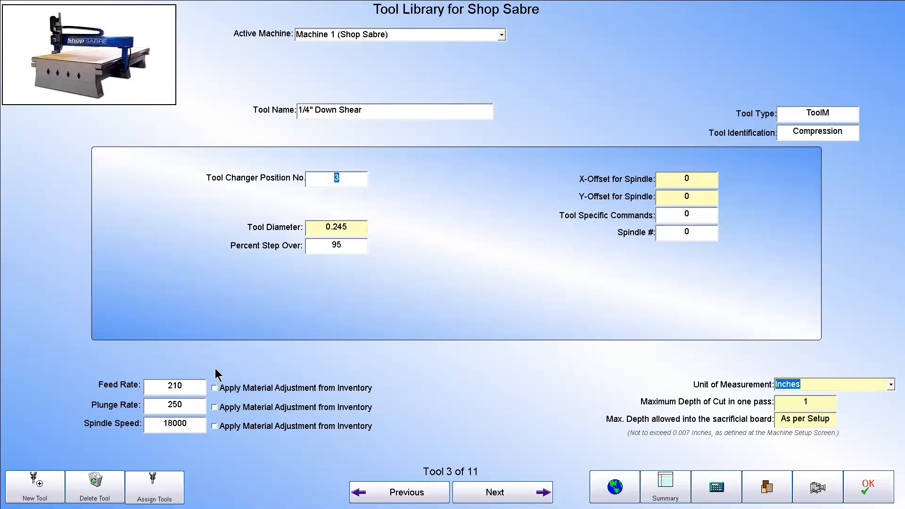
pyautogui.moveTo(219, 425)
pyautogui.moveTo(351, 113)
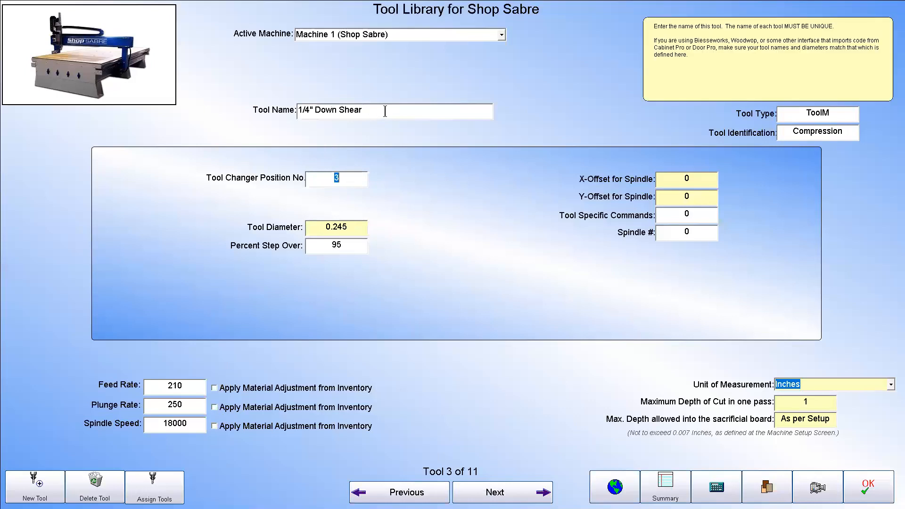
# - Enable material adjustment from inventory for the 1/4" Down Shear's feed rate and review the feed rate
pyautogui.moveTo(222, 395)
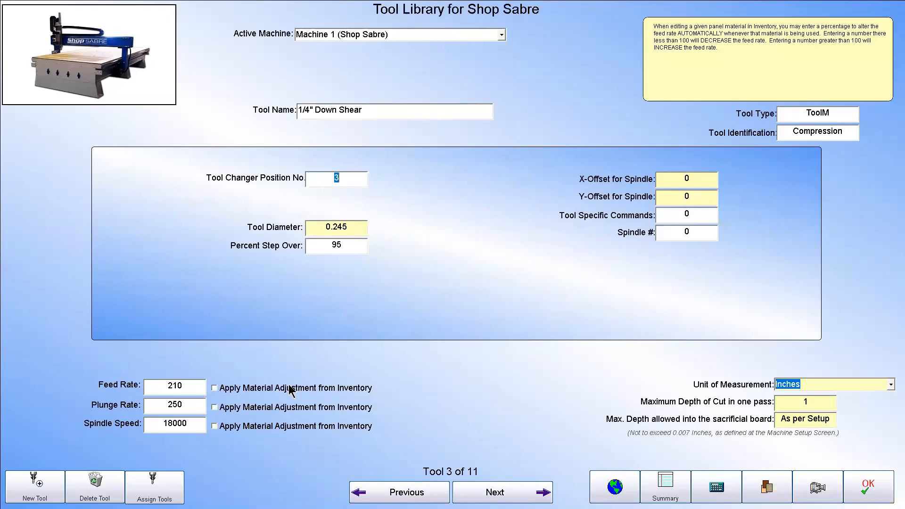
pyautogui.click(214, 388)
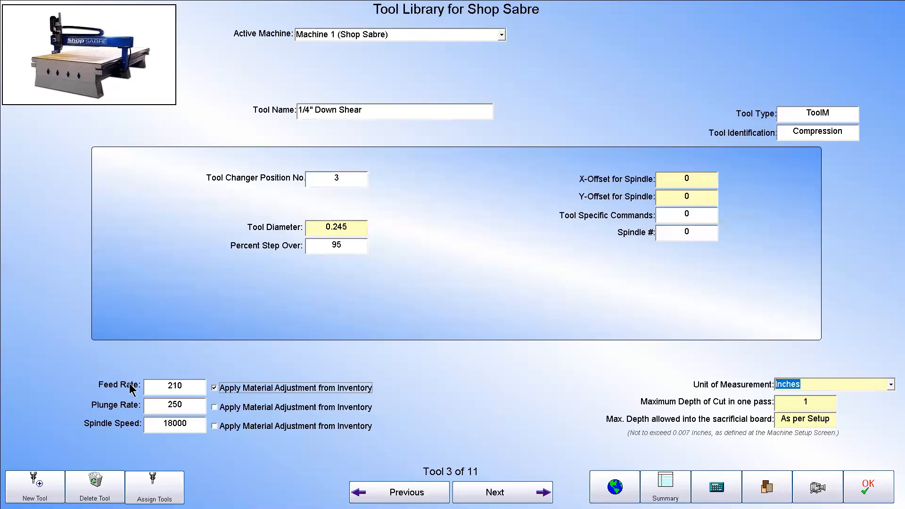
pyautogui.moveTo(164, 389); pyautogui.dragTo(184, 387)
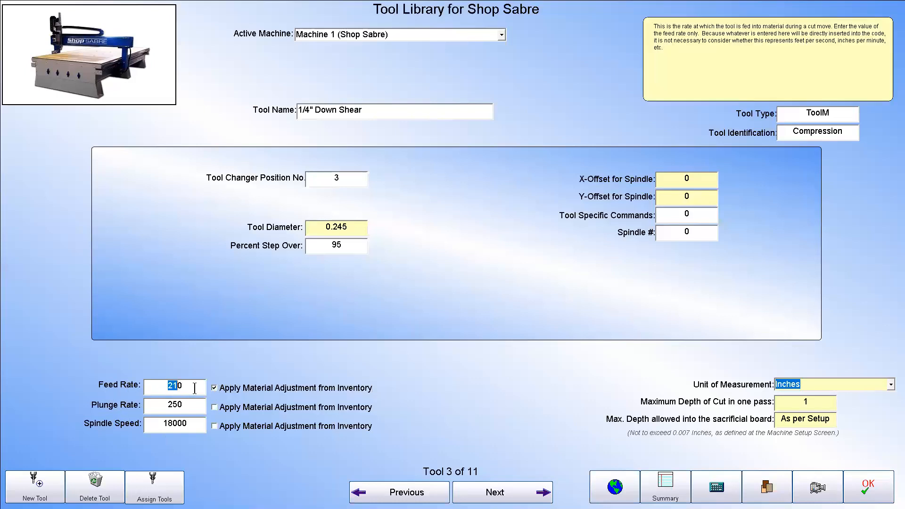
pyautogui.moveTo(235, 395)
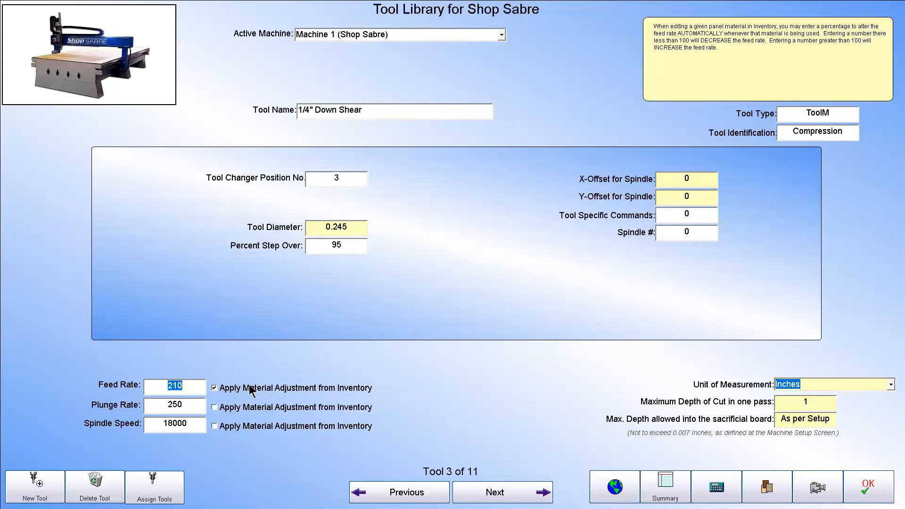
# - Open the 1/4 BIRCH PLY panel in the Panel and Lumber Inventory and set its percent of default CNC feed rate to 120
pyautogui.click(767, 487)
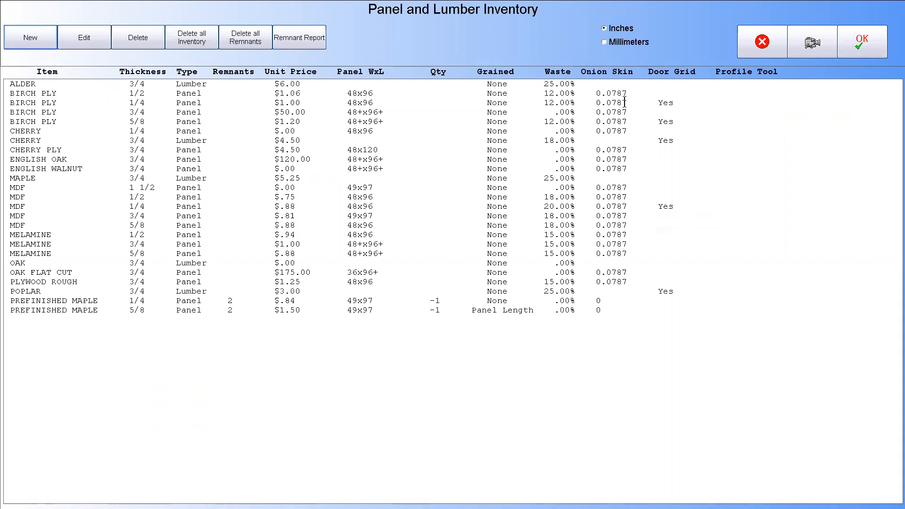
pyautogui.click(581, 103)
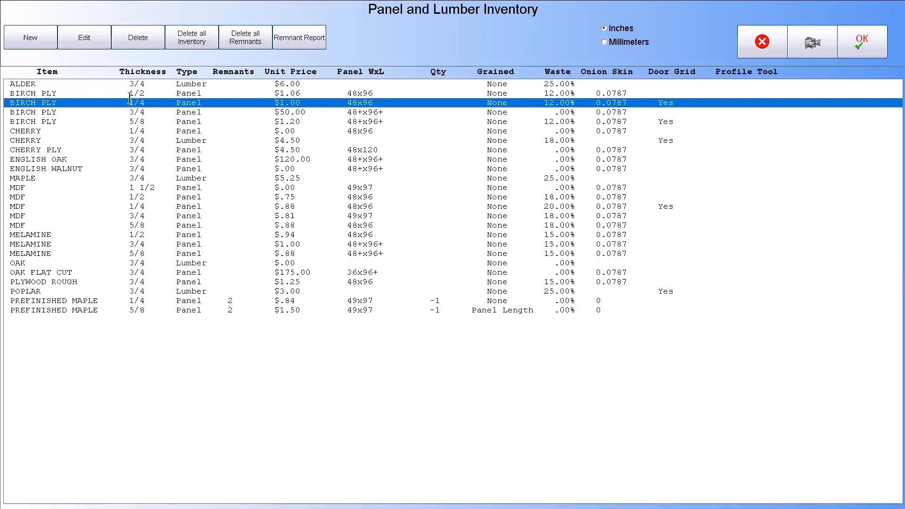
pyautogui.click(91, 40)
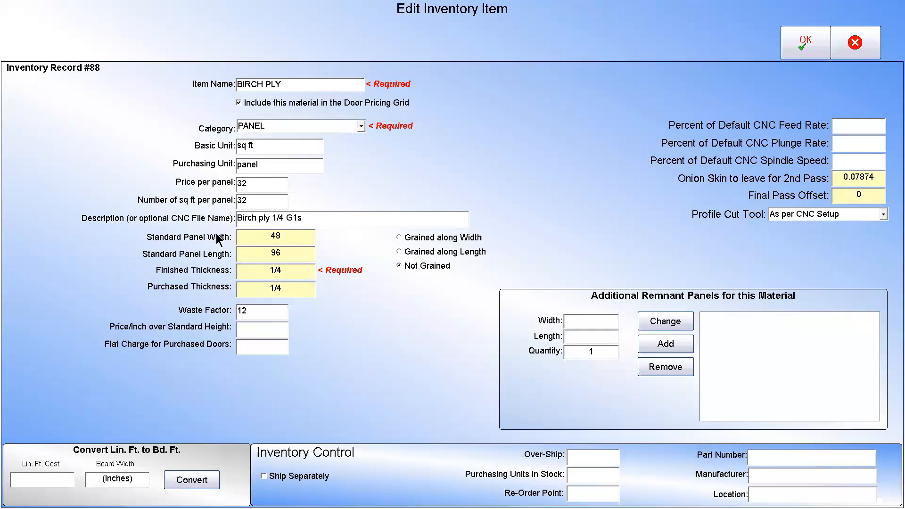
pyautogui.moveTo(867, 161)
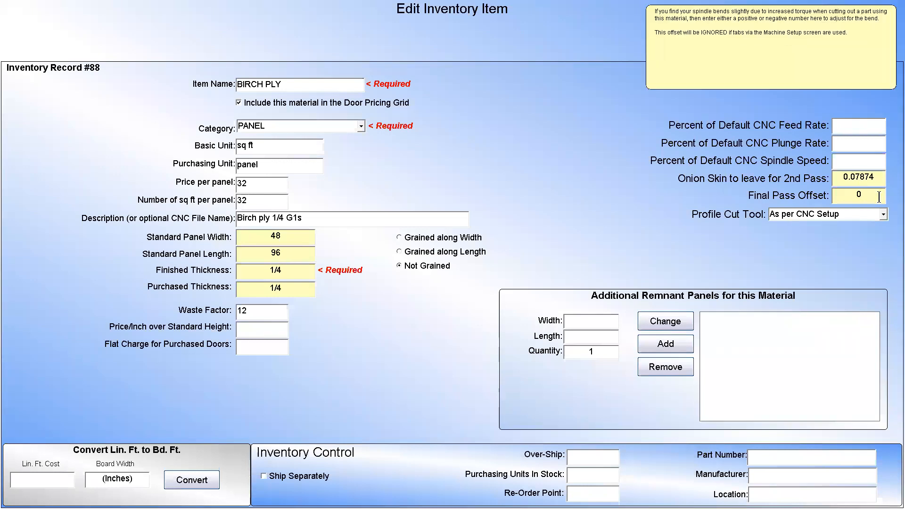
pyautogui.moveTo(865, 127)
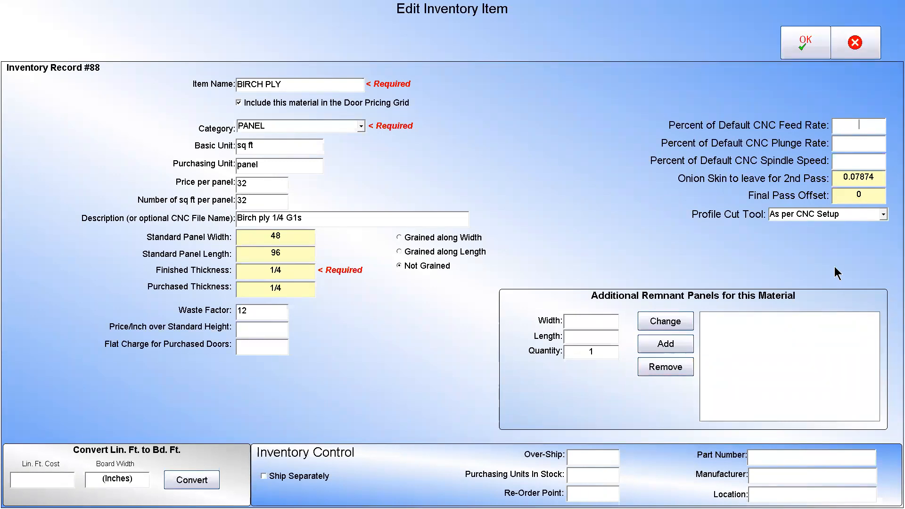
pyautogui.write('120')
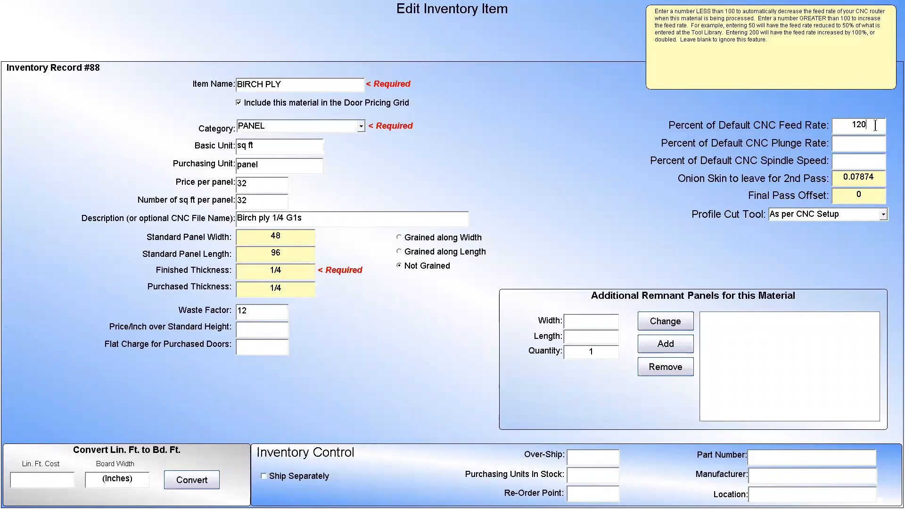
# - Try 80 as the birch ply's percent of default CNC feed rate, and set it back to 120
pyautogui.moveTo(865, 125); pyautogui.dragTo(850, 125)
pyautogui.write('80')
pyautogui.moveTo(872, 125); pyautogui.dragTo(847, 125)
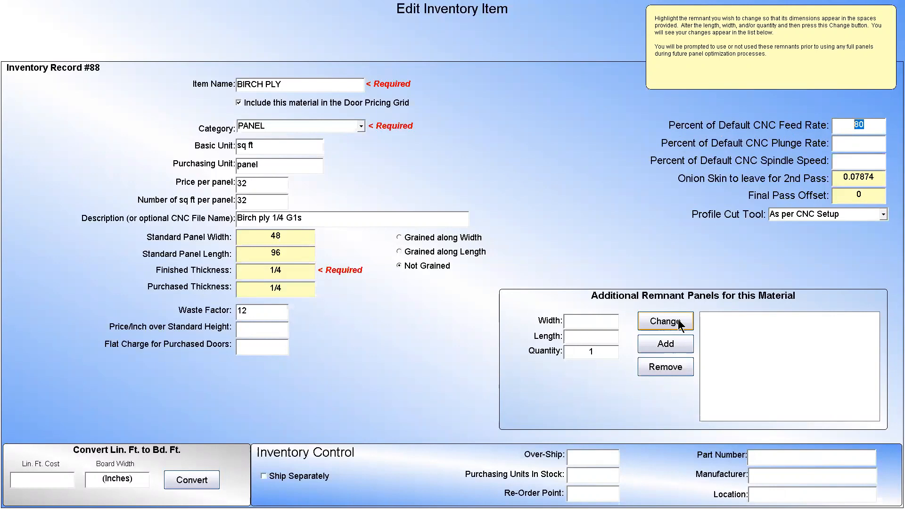
pyautogui.click(851, 123)
pyautogui.doubleClick(836, 122)
pyautogui.write('12')
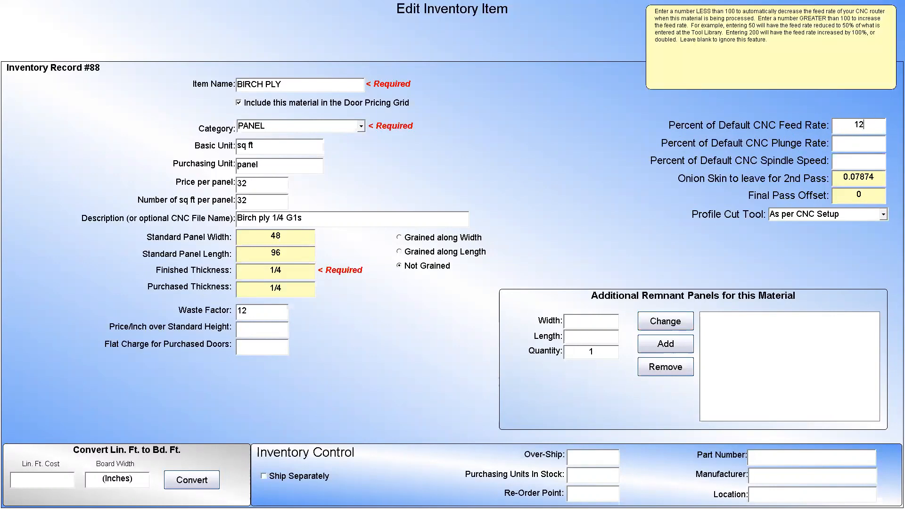
pyautogui.write('0')
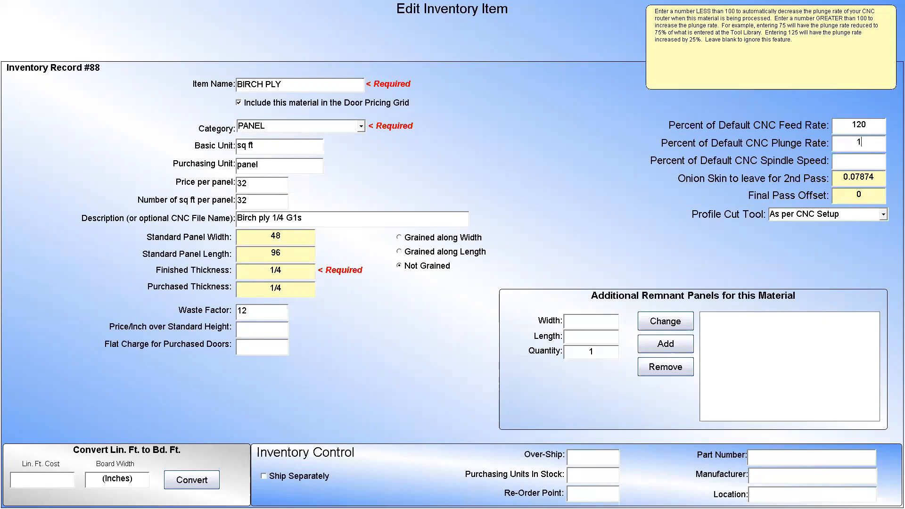
# - Set the birch ply's CNC plunge rate percentage to 130 and spindle speed percentage to 0, saving back to the Tool Library
pyautogui.write('30')
pyautogui.click(869, 163)
pyautogui.moveTo(822, 337)
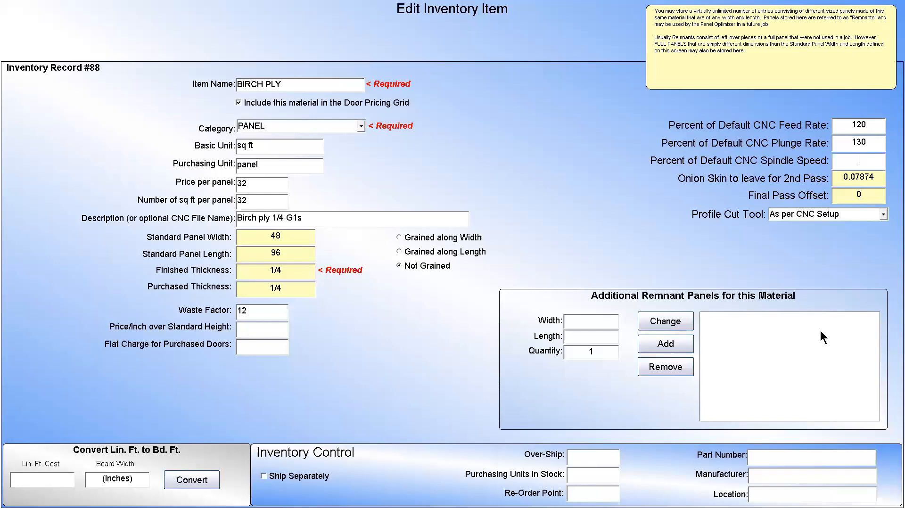
pyautogui.write('0')
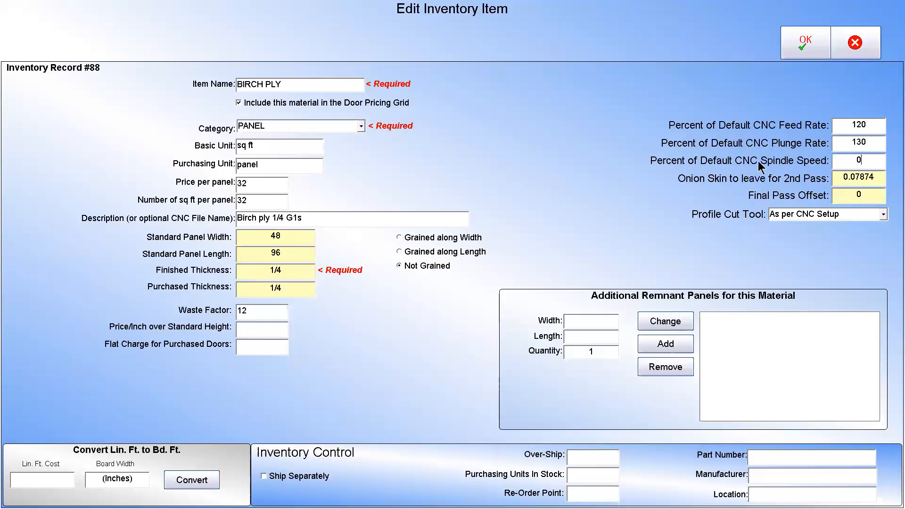
pyautogui.moveTo(874, 159); pyautogui.dragTo(836, 159)
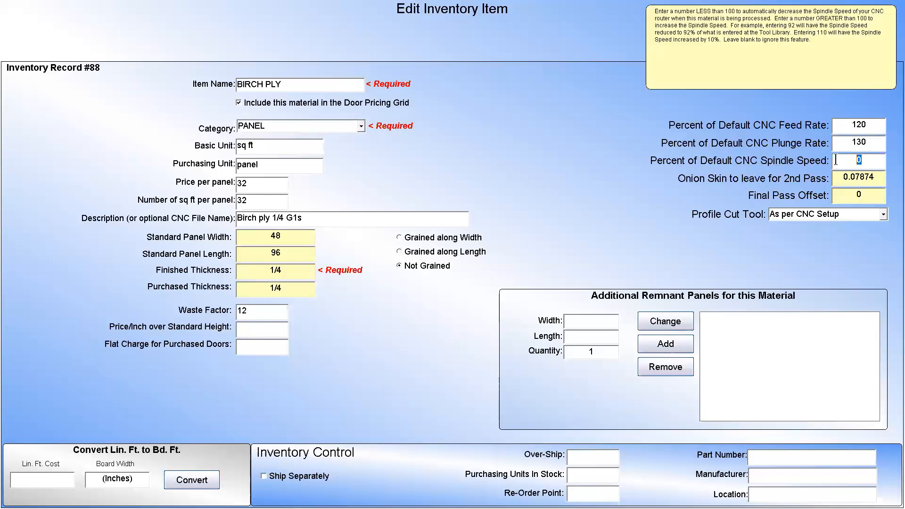
pyautogui.moveTo(762, 320)
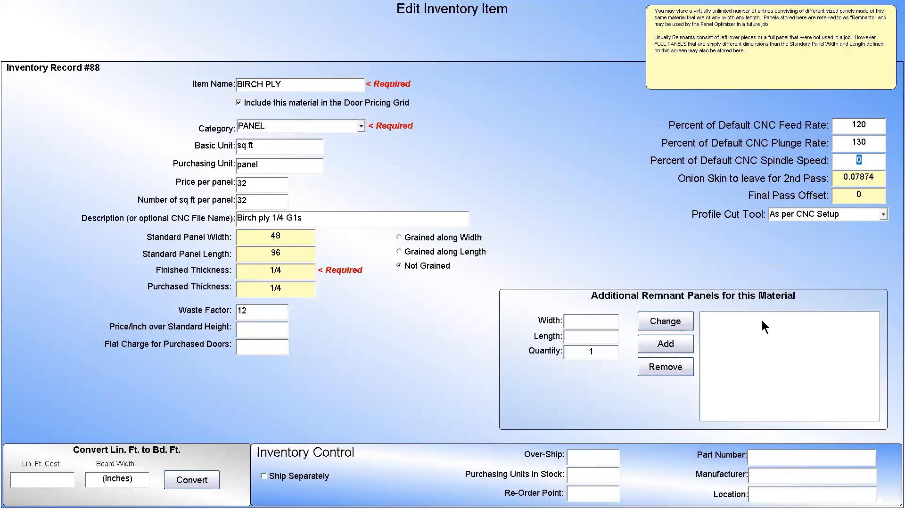
pyautogui.click(813, 45)
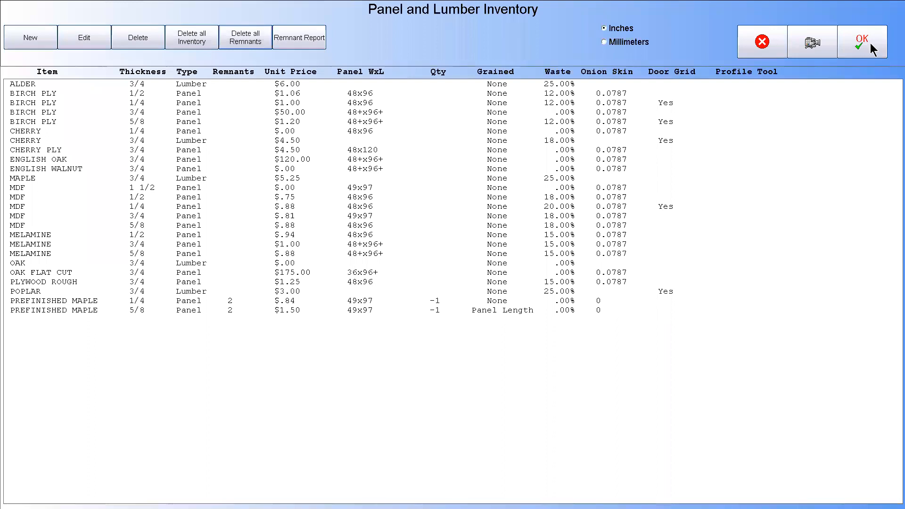
pyautogui.click(865, 41)
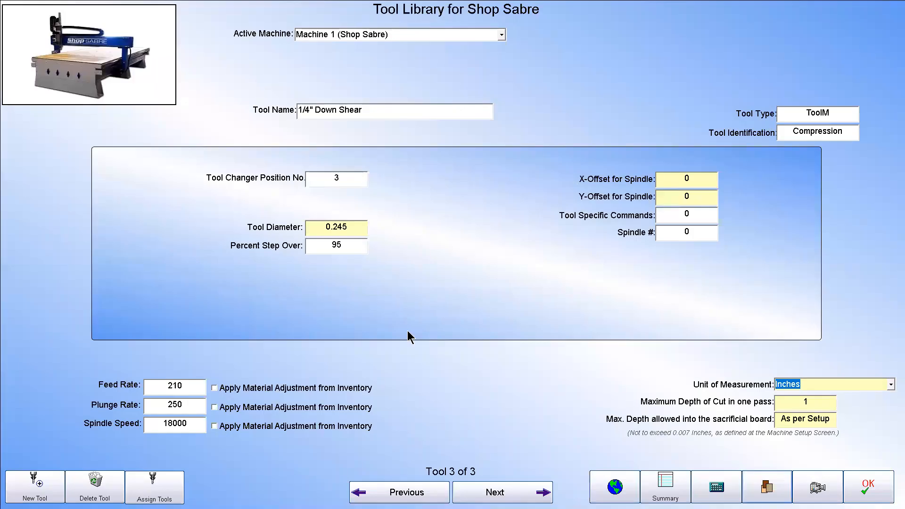
# - Enable material adjustment from inventory for the 1/4" Down Shear's feed rate and switch it back off
pyautogui.click(215, 389)
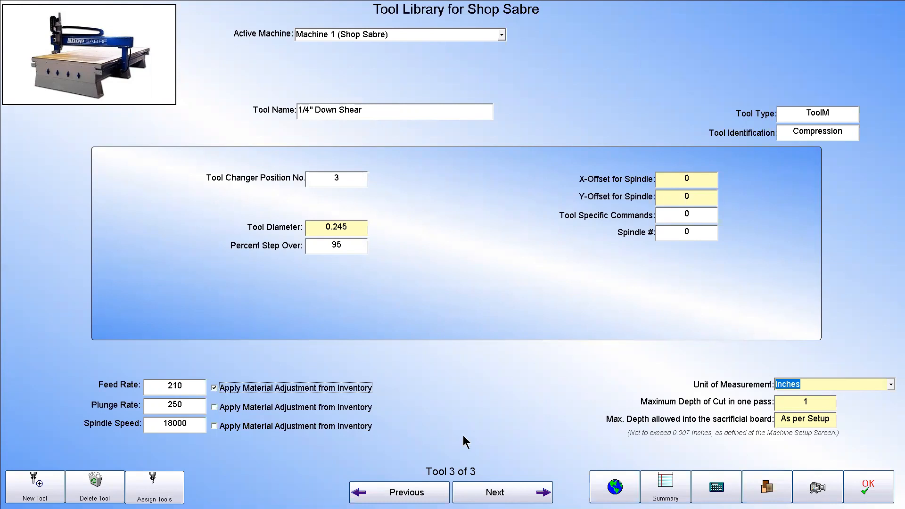
pyautogui.moveTo(238, 393)
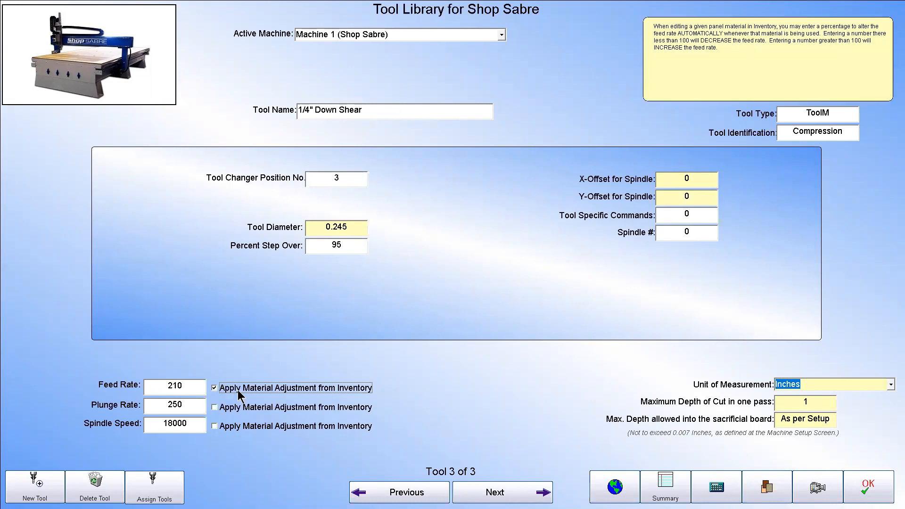
pyautogui.moveTo(181, 387)
pyautogui.click(191, 387)
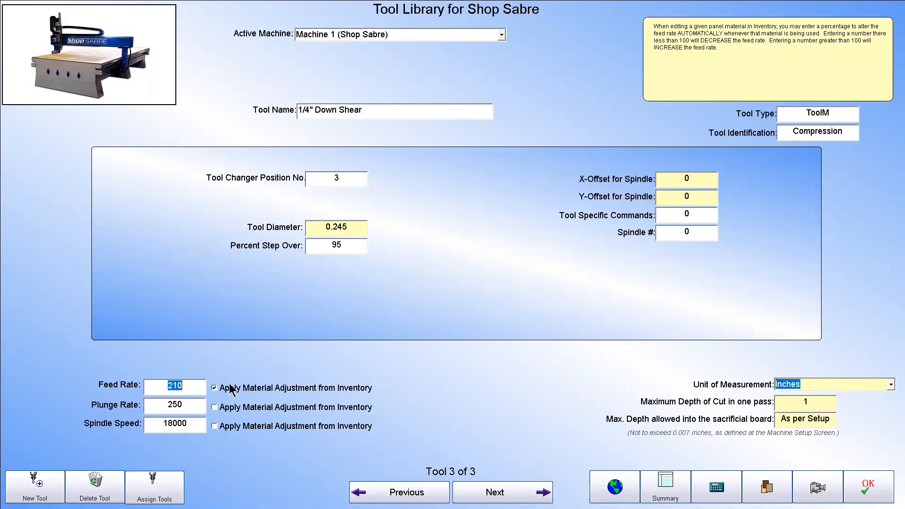
pyautogui.click(215, 388)
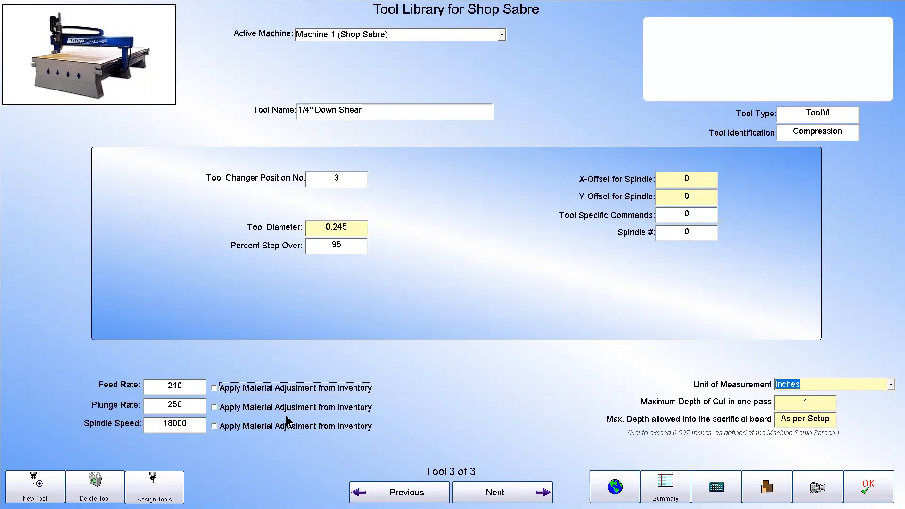
# - Enable material adjustment from inventory for the 1/4" Down Shear's feed rate, plunge rate and spindle speed
pyautogui.click(192, 385)
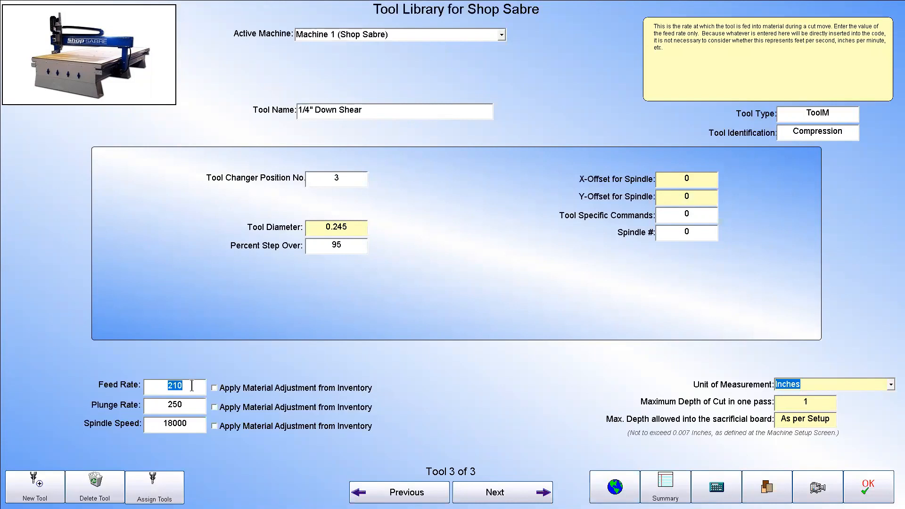
pyautogui.click(214, 388)
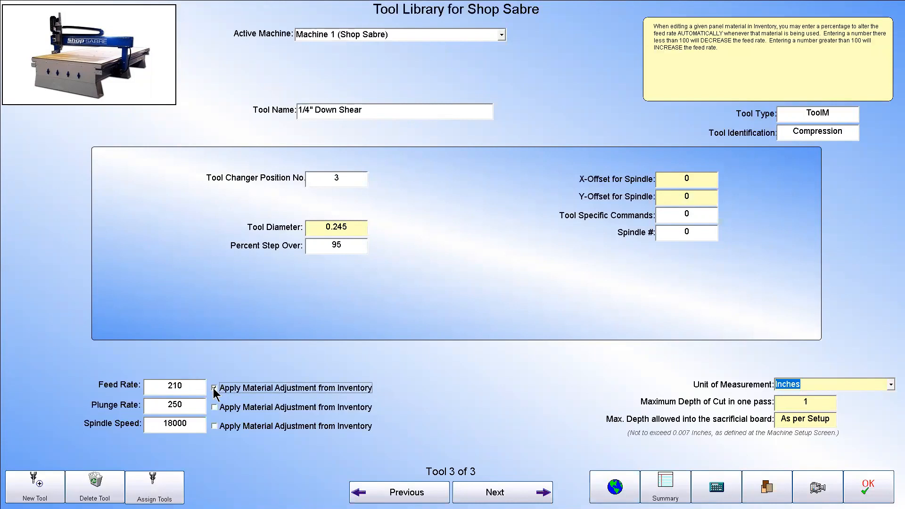
pyautogui.click(215, 407)
pyautogui.click(215, 426)
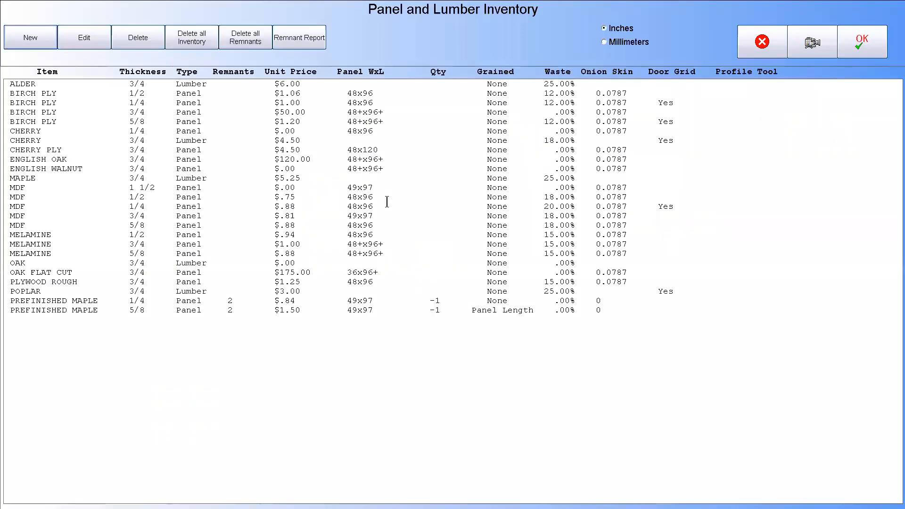
# - Edit the 1 1/2 MDF panel in the inventory, setting its CNC feed rate percentage to 50 and plunge rate percentage to 70
pyautogui.click(42, 188)
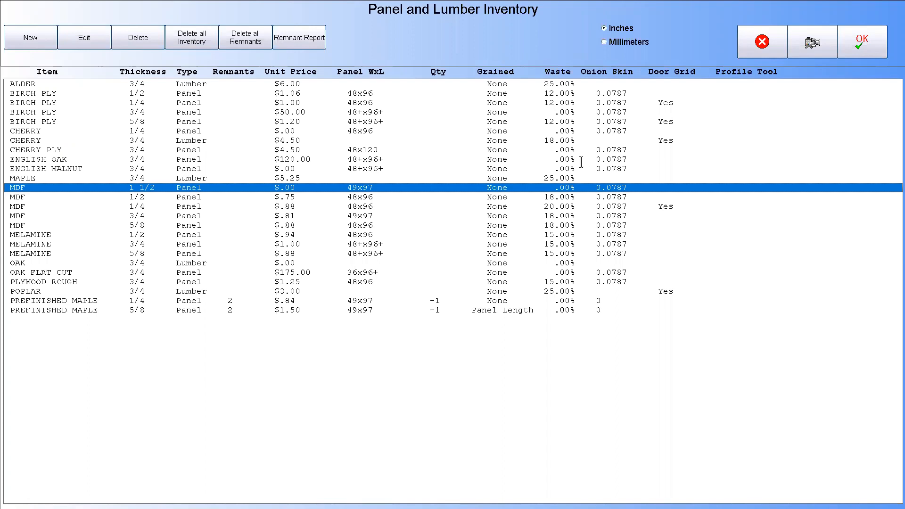
pyautogui.click(89, 32)
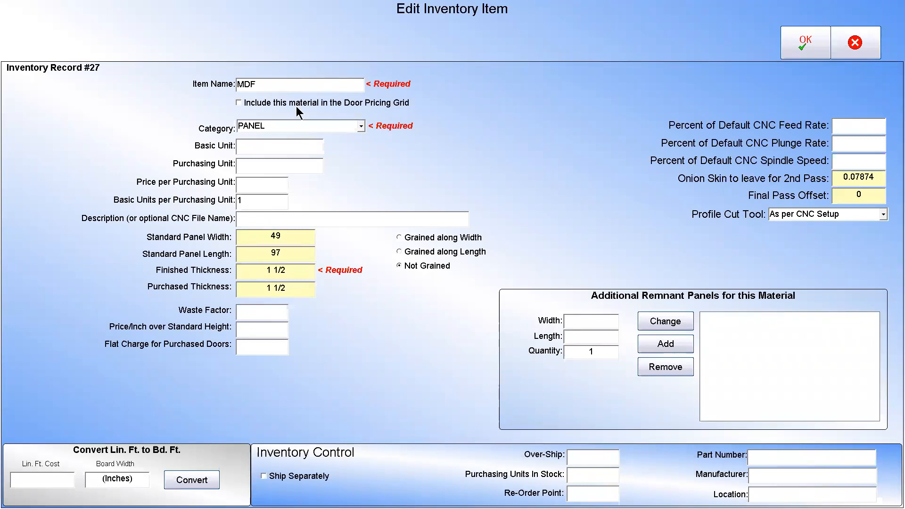
pyautogui.click(249, 85)
pyautogui.moveTo(249, 86); pyautogui.dragTo(245, 85)
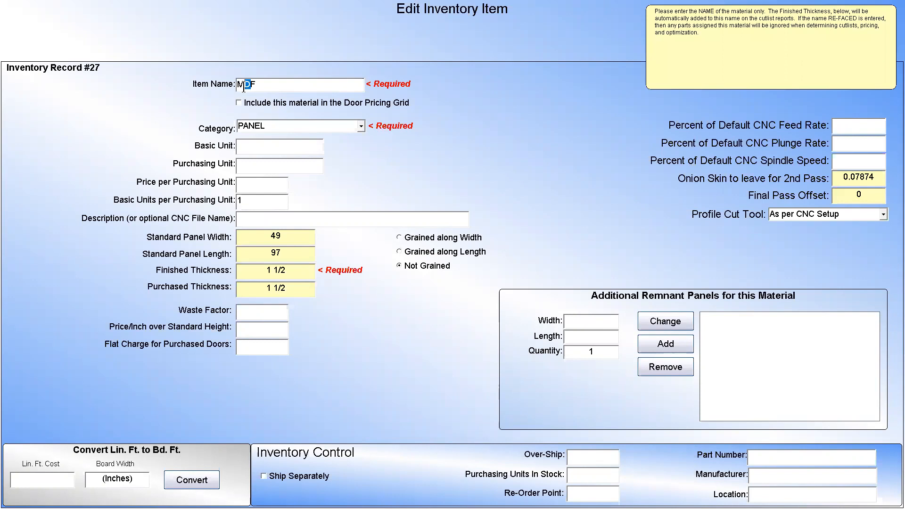
pyautogui.moveTo(849, 125)
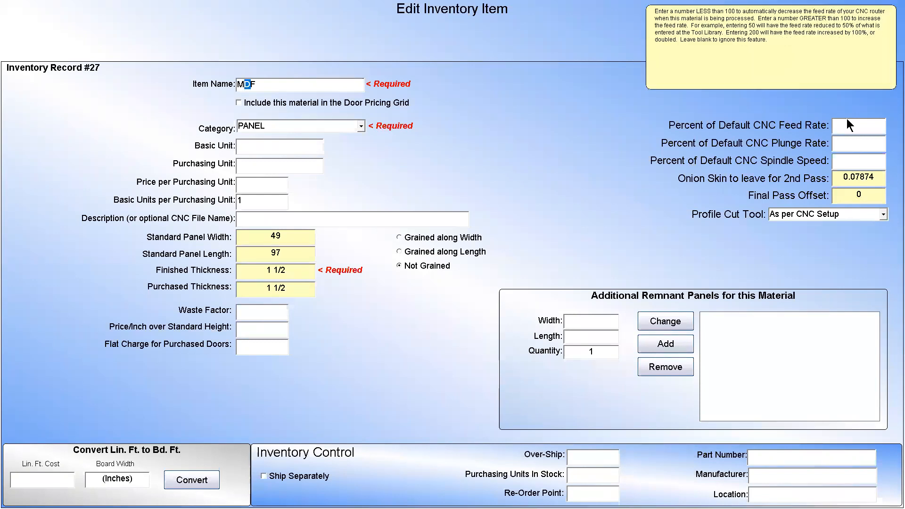
pyautogui.click(872, 126)
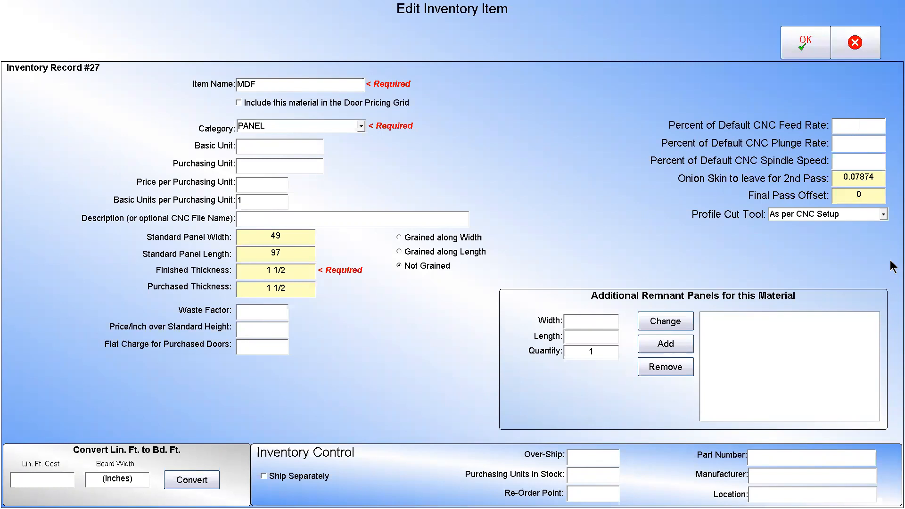
pyautogui.write('50')
pyautogui.press('Tab')
pyautogui.write('70')
# - Set the 1 1/2 MDF panel's percent of default CNC spindle speed to 110 and save the inventory item
pyautogui.moveTo(865, 162)
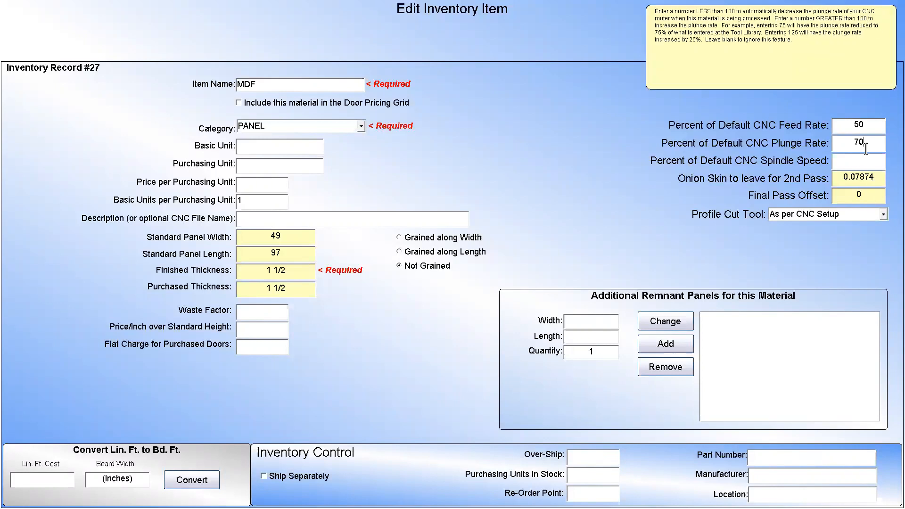
pyautogui.click(865, 161)
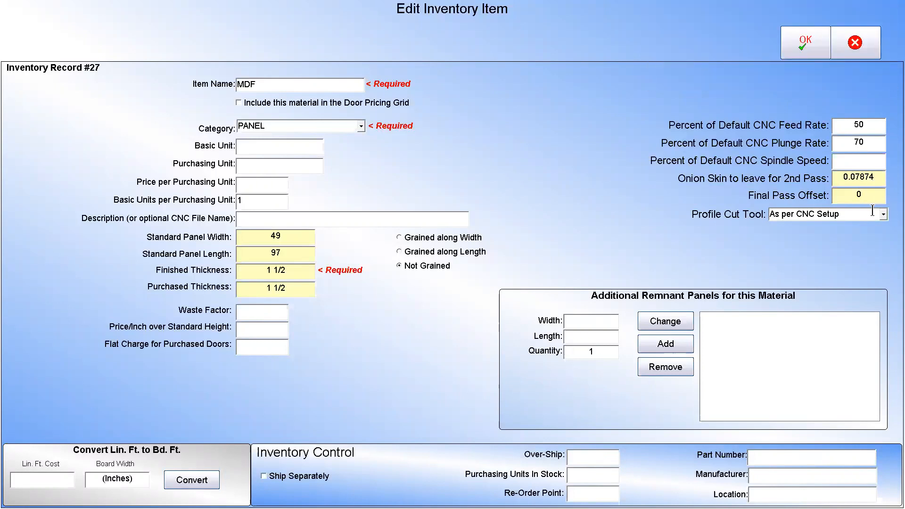
pyautogui.write('110')
pyautogui.moveTo(872, 142); pyautogui.dragTo(817, 121)
pyautogui.click(826, 124)
pyautogui.moveTo(878, 136)
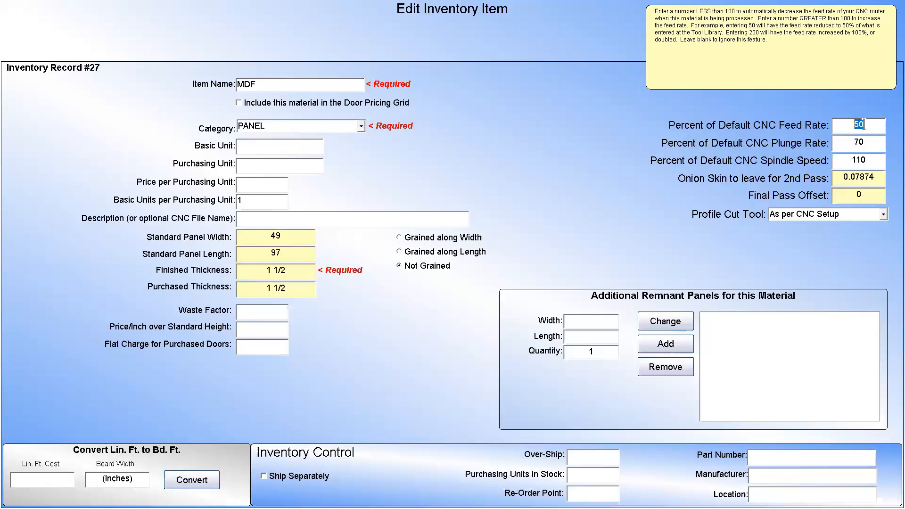
pyautogui.click(789, 42)
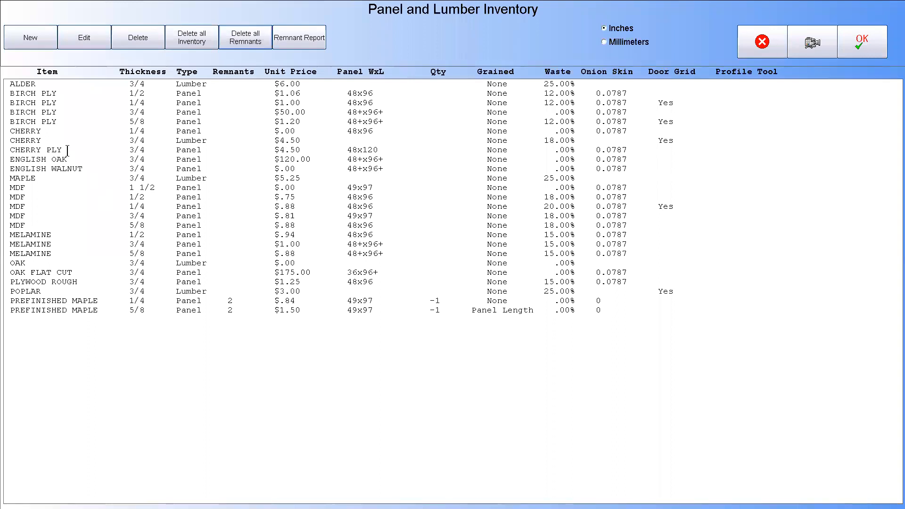
# - Edit the 1/4 BIRCH PLY panel's CNC feed rate percentage to 120 and plunge rate percentage to 130, and close the inventory and Tool Library
pyautogui.click(55, 103)
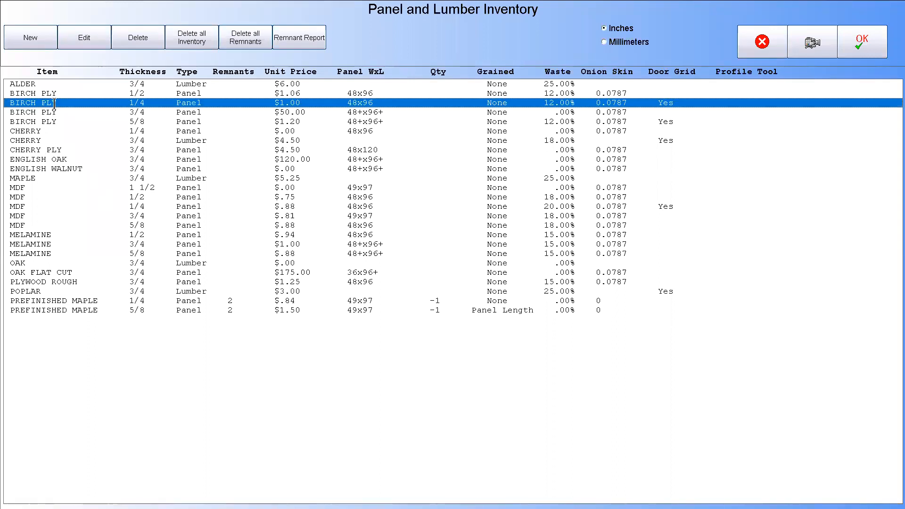
pyautogui.click(85, 38)
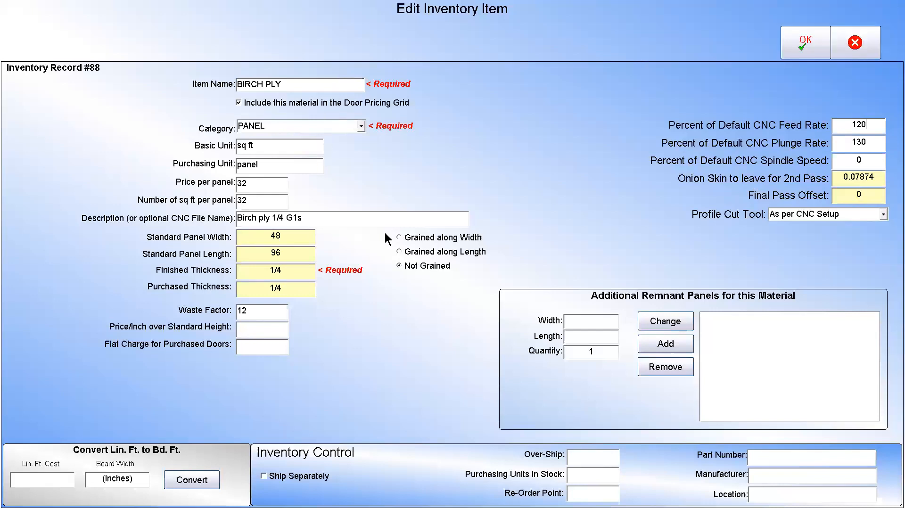
pyautogui.moveTo(867, 194)
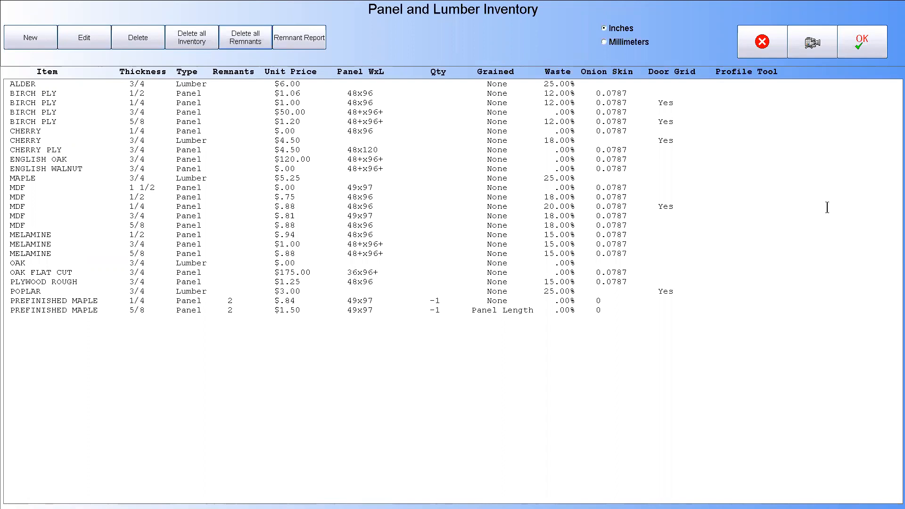
pyautogui.click(861, 40)
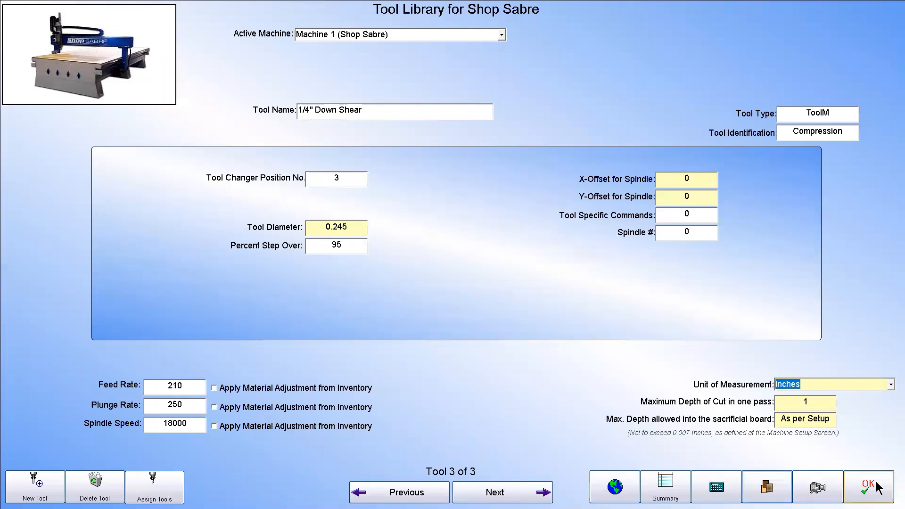
pyautogui.click(870, 487)
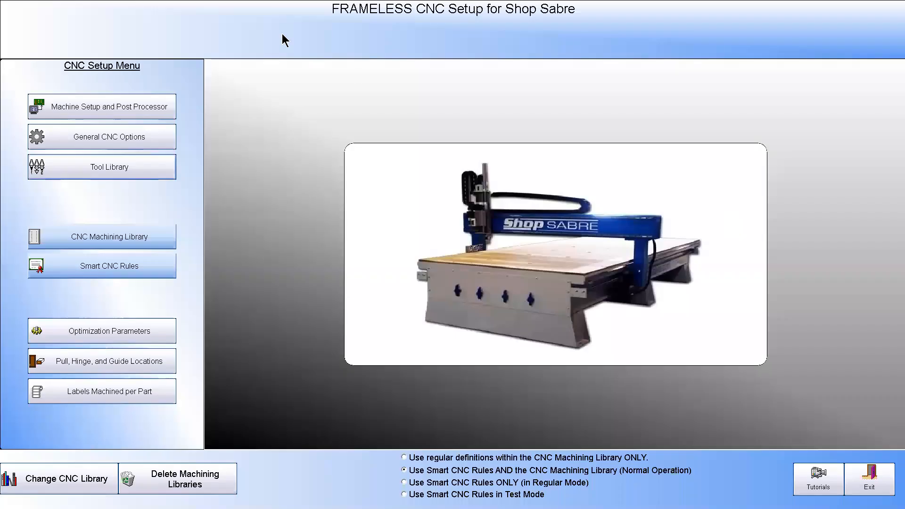
# - Check the horizontal XY and vertical Z rapid move speeds in the Shop Sabre machine setup
pyautogui.click(101, 108)
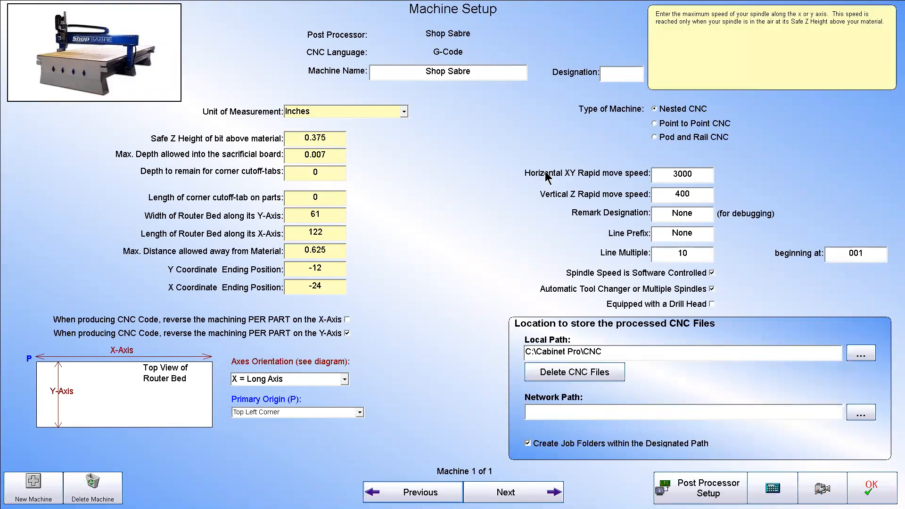
pyautogui.doubleClick(705, 175)
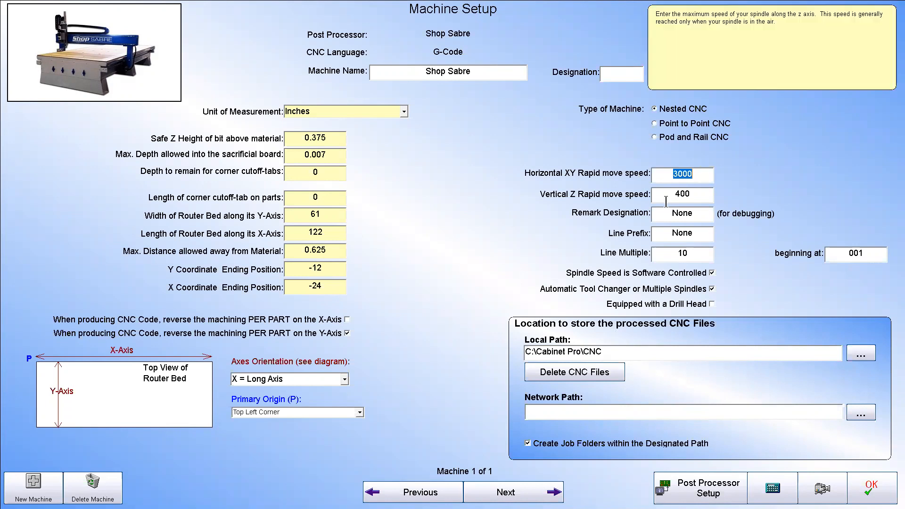
pyautogui.click(697, 195)
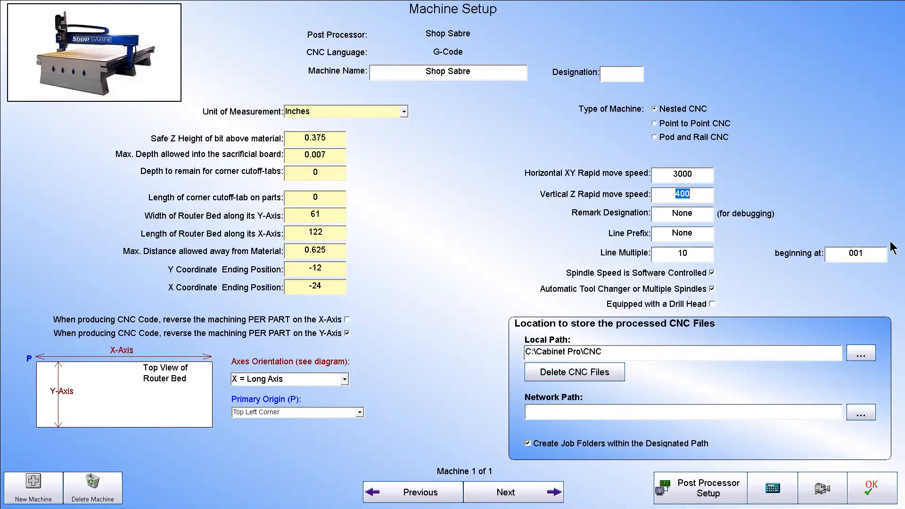
pyautogui.moveTo(696, 195)
pyautogui.moveTo(699, 193)
pyautogui.click(887, 493)
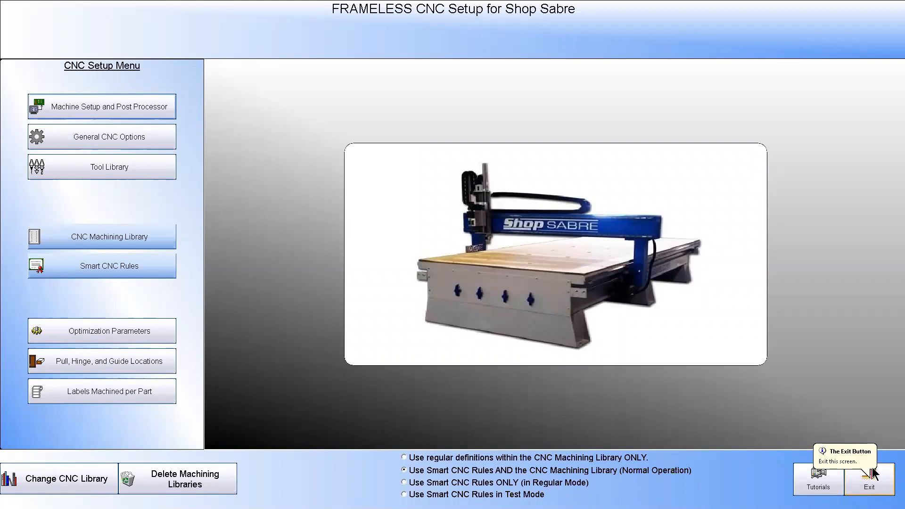
# - Open the Tool Library and set the VBit's maximum depth of cut in one pass to .25 inches
pyautogui.click(107, 167)
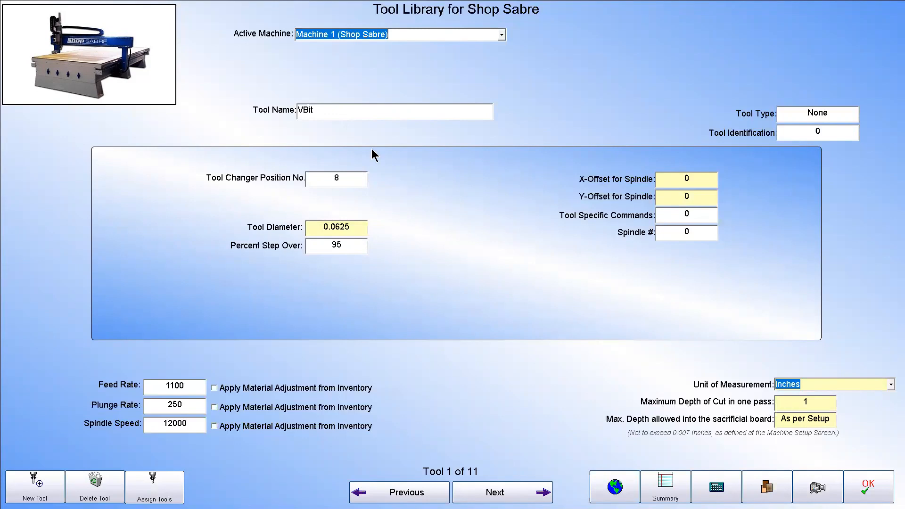
pyautogui.moveTo(366, 112)
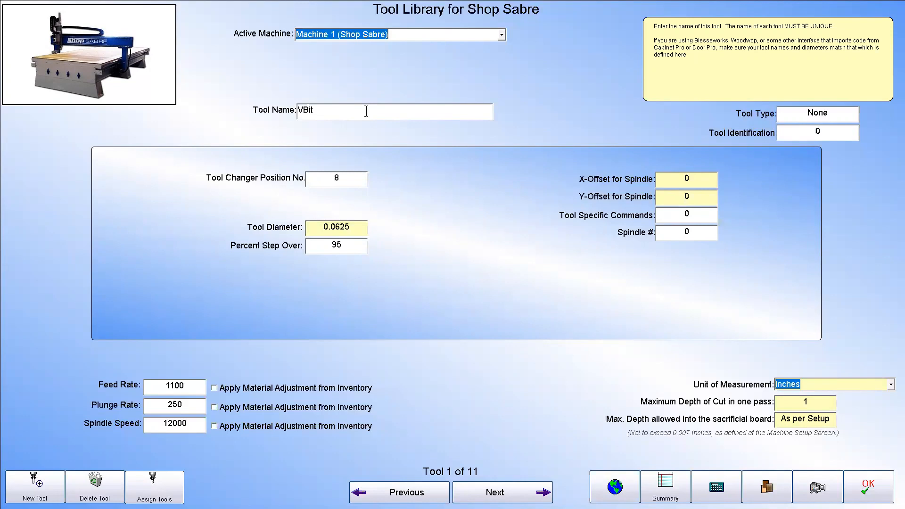
pyautogui.click(826, 405)
pyautogui.write('.25')
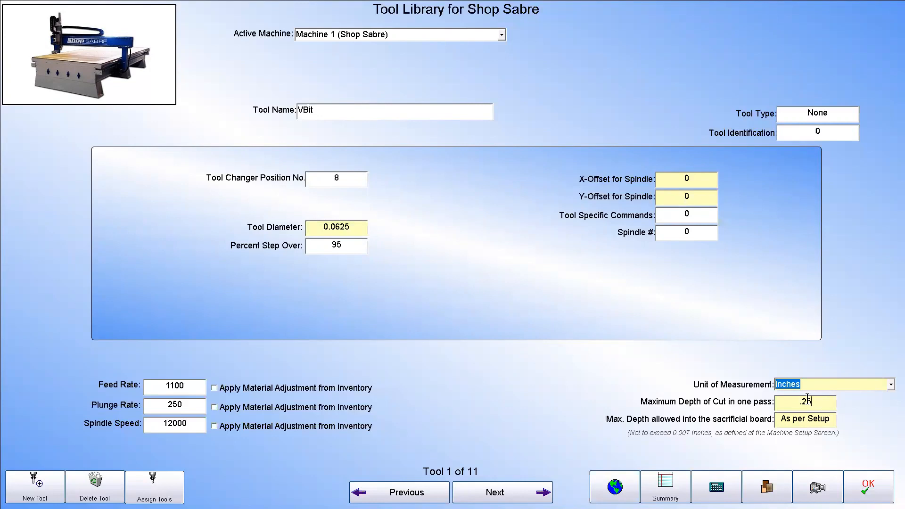
pyautogui.click(891, 386)
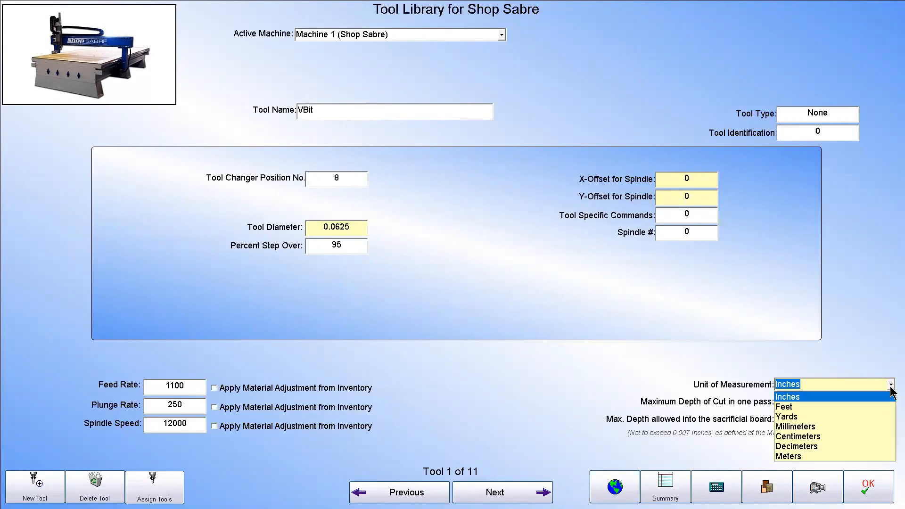
pyautogui.click(891, 387)
# - Switch the VBit's unit of measurement to Millimeters and set its maximum depth of cut in one pass to 1
pyautogui.click(817, 401)
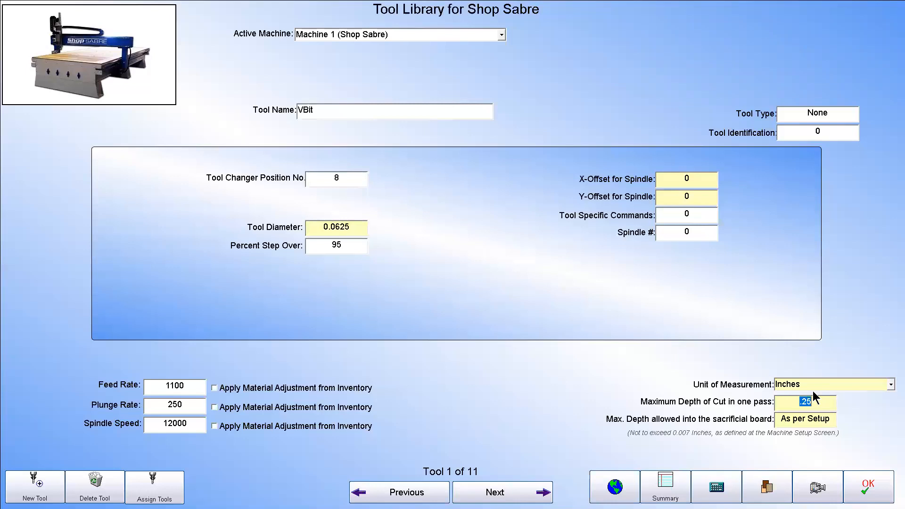
pyautogui.click(821, 402)
pyautogui.click(891, 386)
pyautogui.click(863, 426)
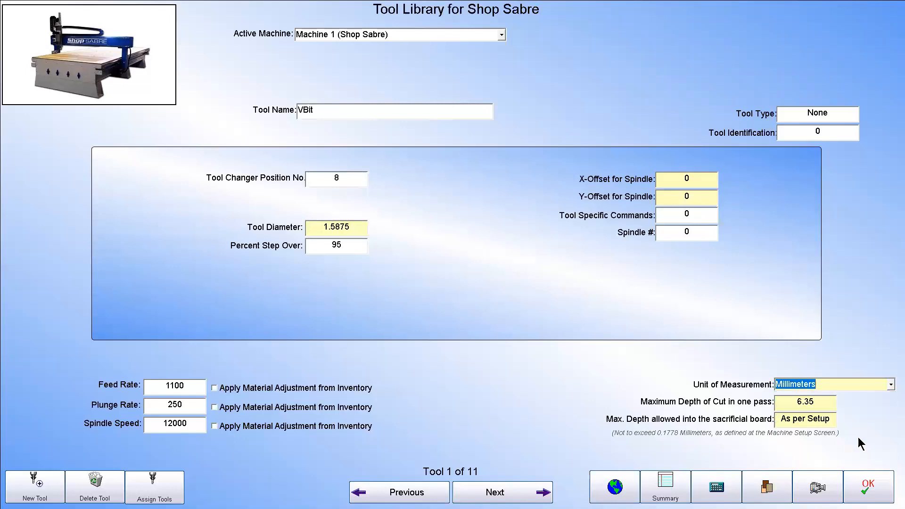
pyautogui.doubleClick(832, 402)
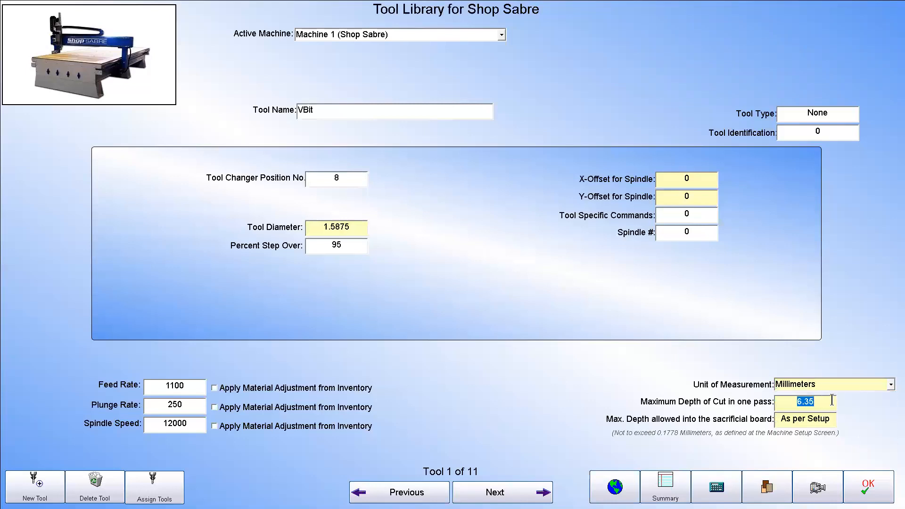
pyautogui.write('1')
# - Switch the VBit's unit of measurement to Inches, set its maximum depth of cut in one pass to 1, and close the Tool Library
pyautogui.click(891, 385)
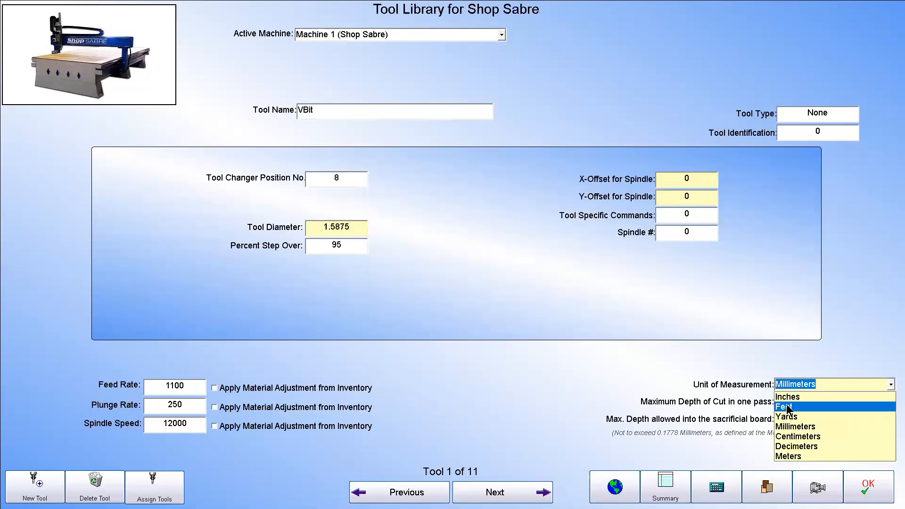
pyautogui.click(823, 398)
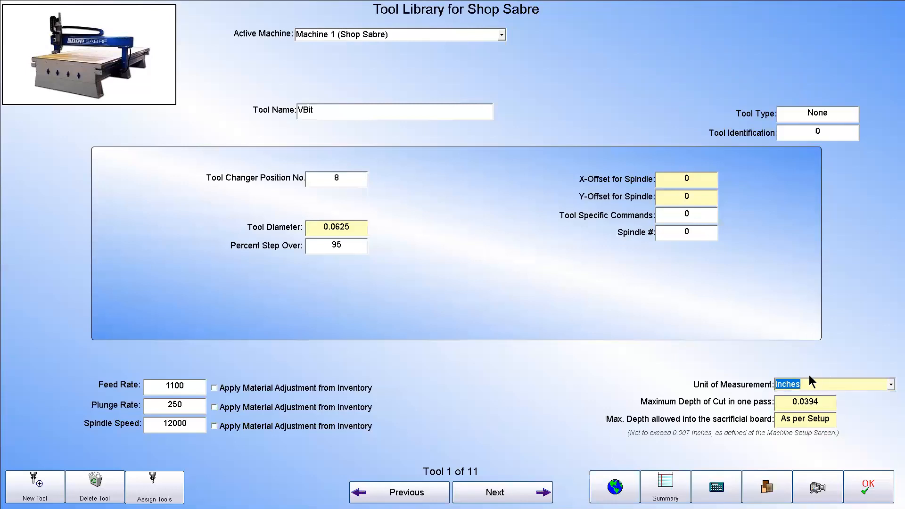
pyautogui.click(831, 404)
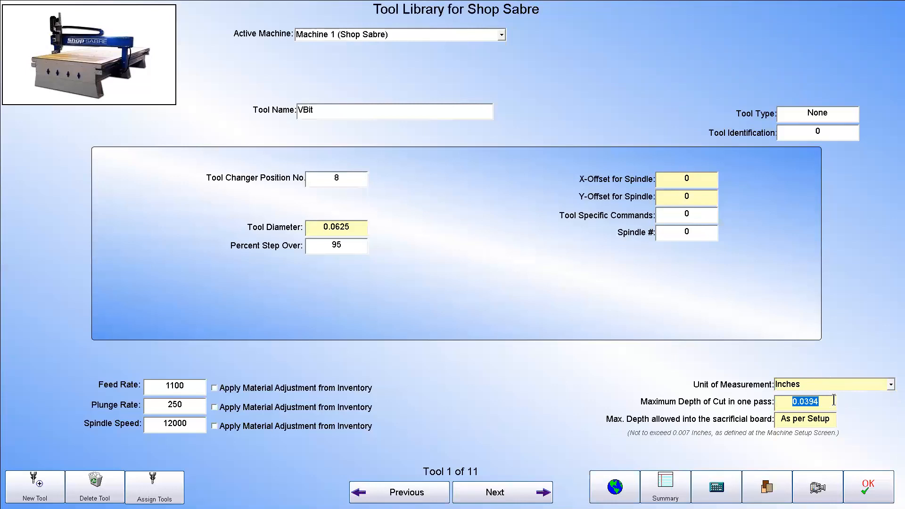
pyautogui.write('1')
pyautogui.click(869, 494)
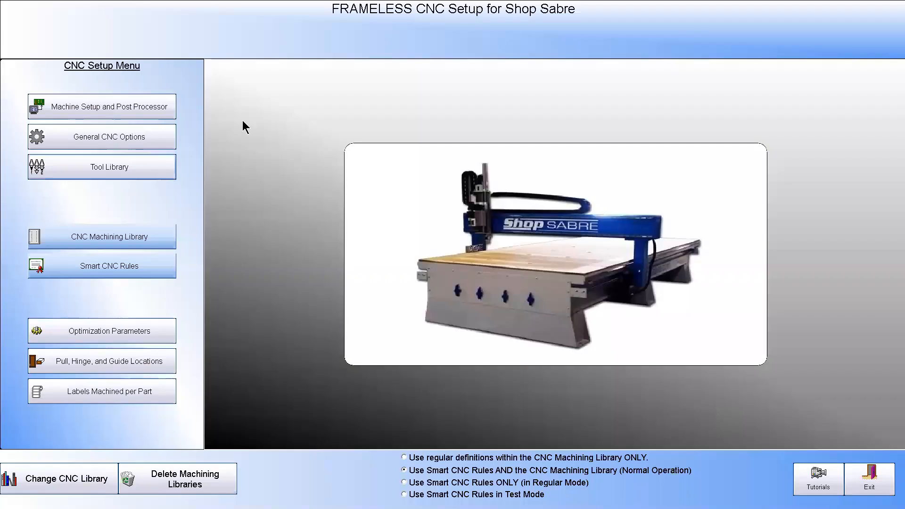
# - Check the maximum depth allowed into the sacrificial board in the Shop Sabre machine setup
pyautogui.click(102, 104)
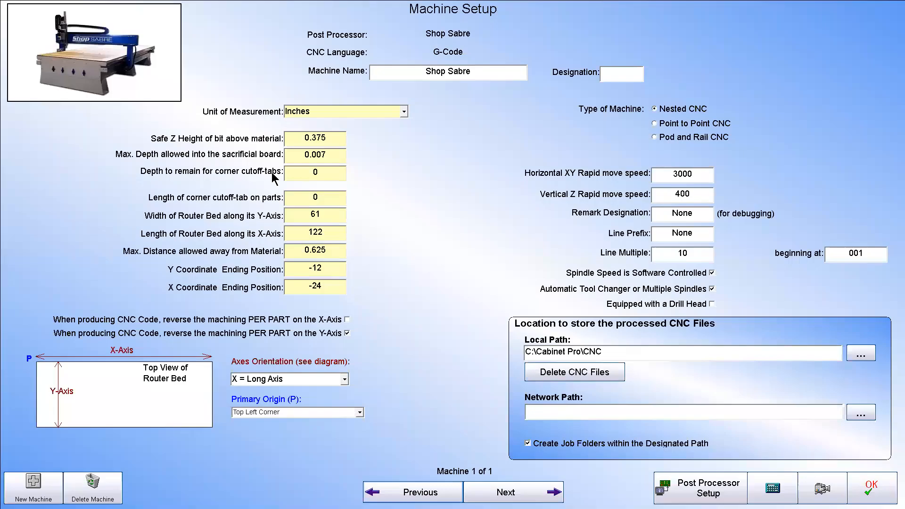
pyautogui.click(331, 155)
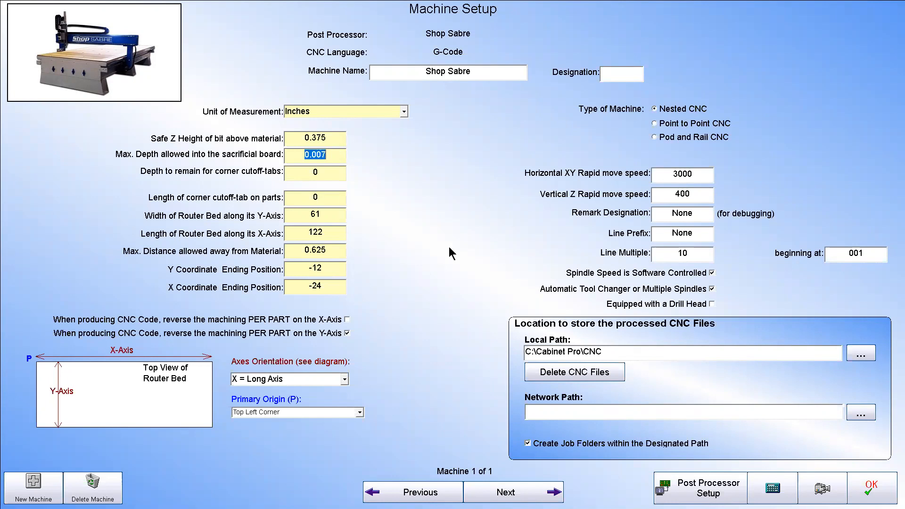
pyautogui.moveTo(329, 154)
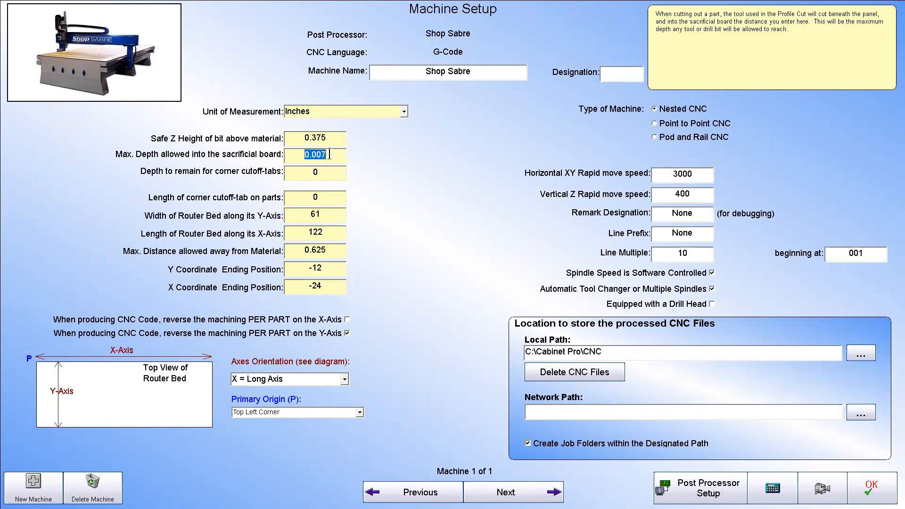
pyautogui.click(870, 488)
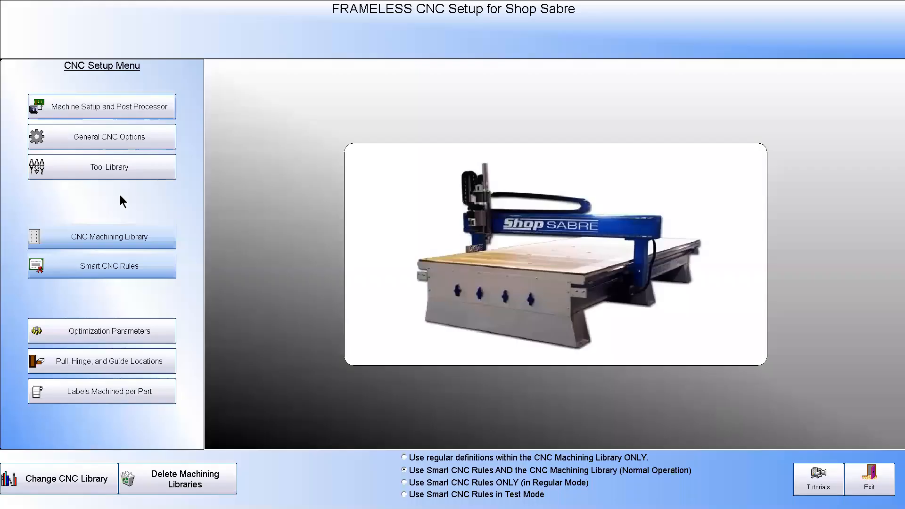
# - Page through the CNC Machining Library to the universal Adjustable Shelf Holes drilling pattern, definition #20
pyautogui.click(137, 235)
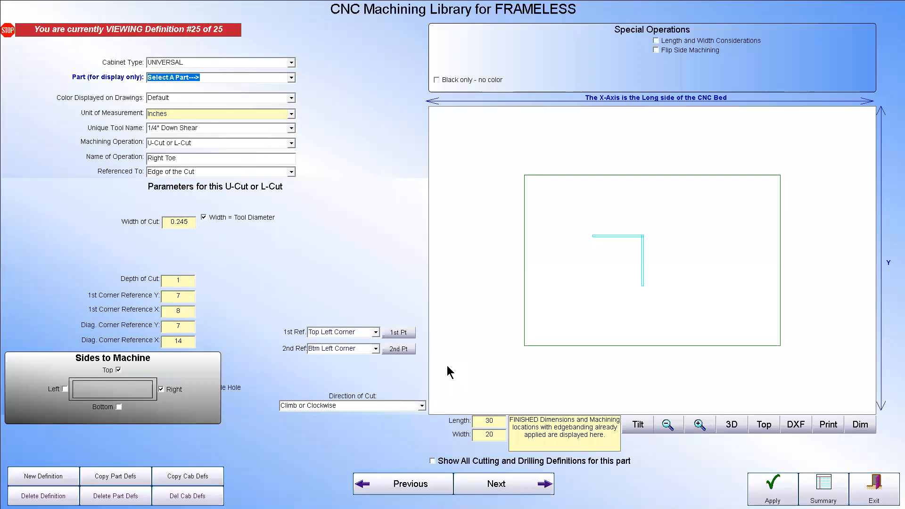
pyautogui.click(501, 486)
pyautogui.click(502, 488)
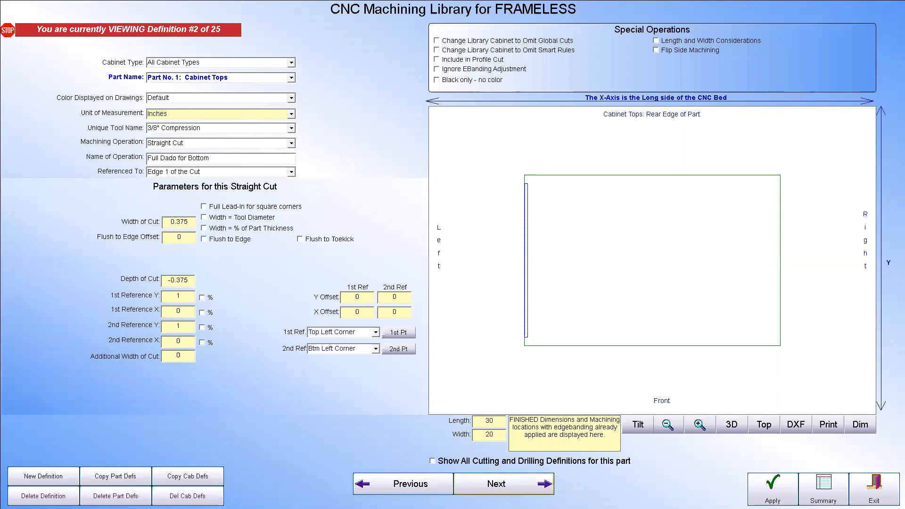
pyautogui.click(502, 486)
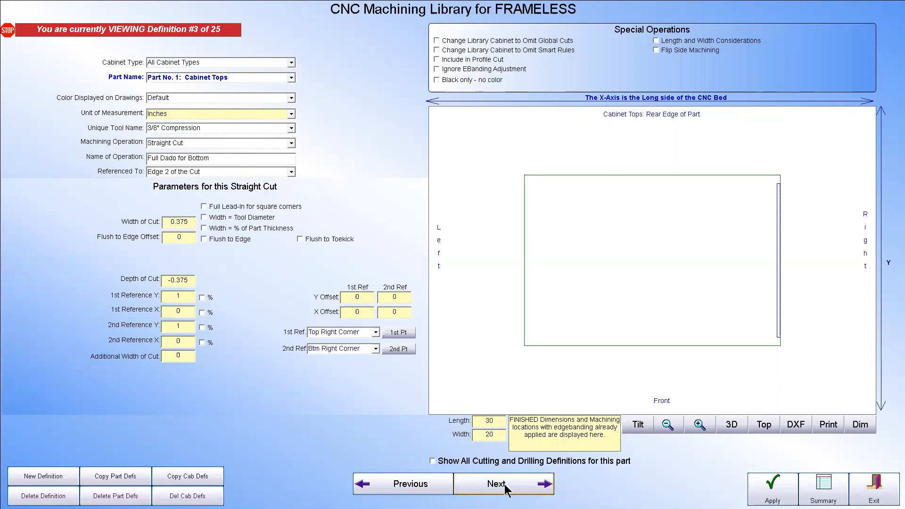
pyautogui.click(502, 486)
pyautogui.click(503, 485)
pyautogui.click(504, 486)
pyautogui.click(505, 489)
pyautogui.click(505, 489)
pyautogui.click(505, 489)
pyautogui.click(505, 489)
pyautogui.click(505, 489)
pyautogui.click(505, 489)
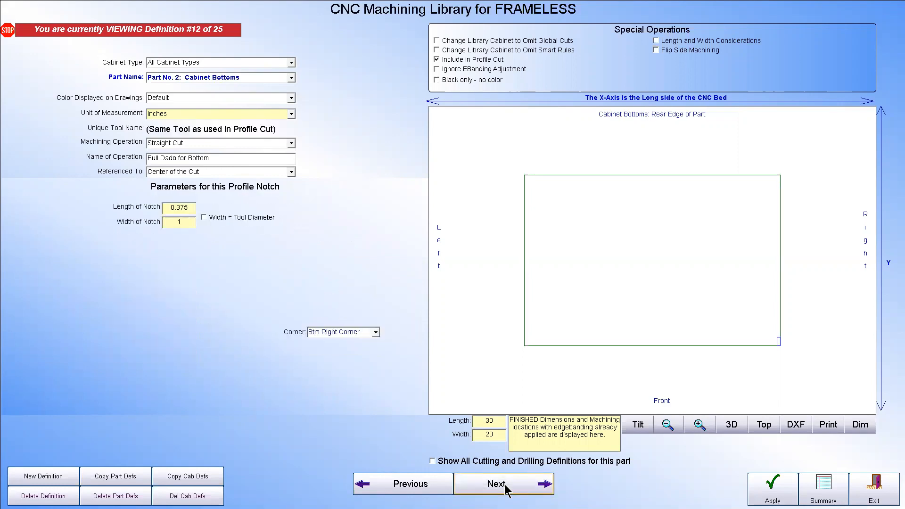
pyautogui.click(505, 488)
pyautogui.click(505, 489)
pyautogui.click(505, 489)
pyautogui.click(505, 489)
pyautogui.click(505, 489)
pyautogui.click(505, 489)
pyautogui.click(505, 489)
pyautogui.click(505, 488)
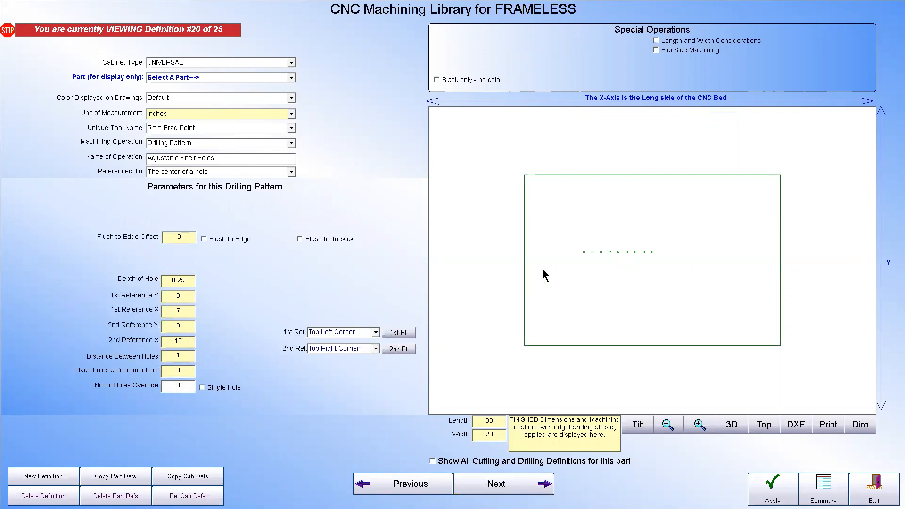
# - Set the Adjustable Shelf Holes pattern's depth of hole to 2 and exit the CNC Machining Library
pyautogui.click(187, 280)
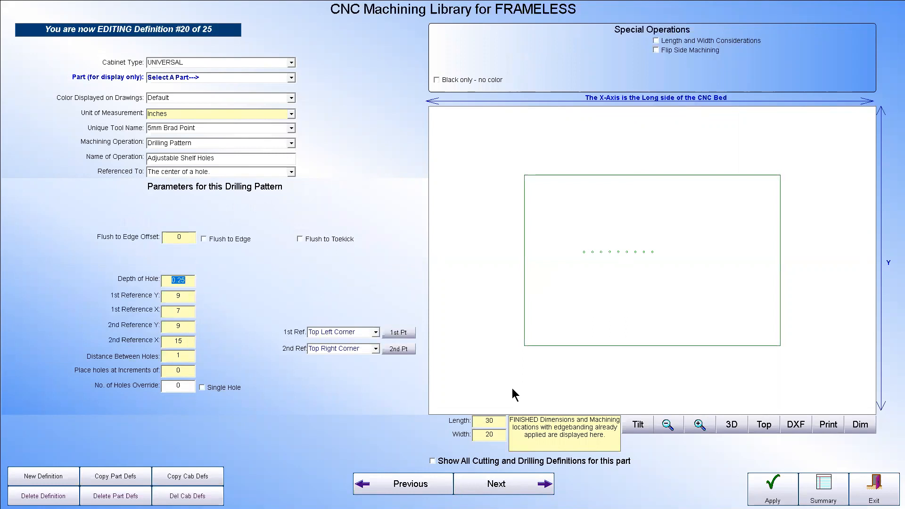
pyautogui.write('2')
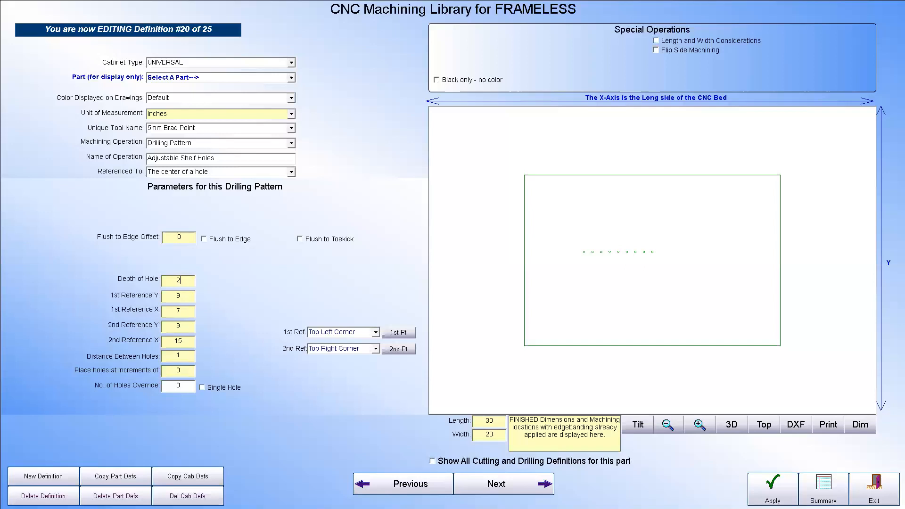
pyautogui.click(871, 492)
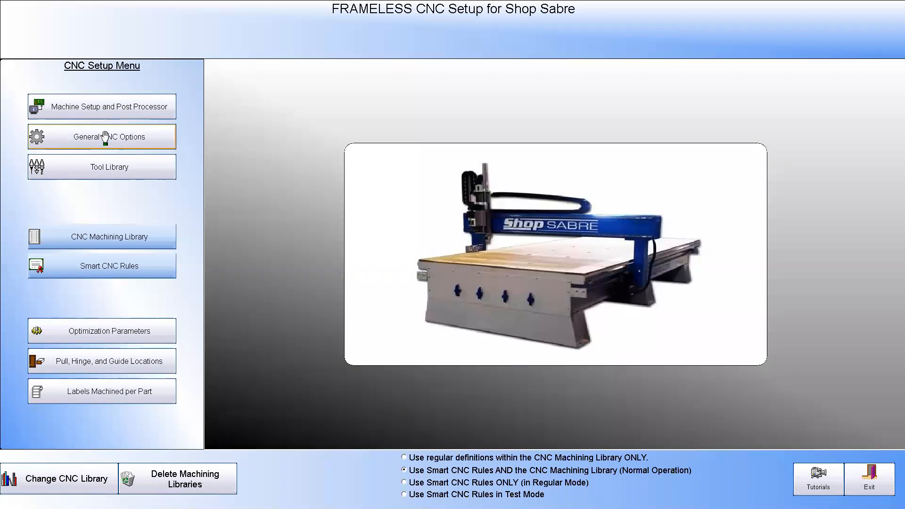
# - Exclude the room number from the CNC file names in the General CNC Options for nested routers
pyautogui.click(125, 137)
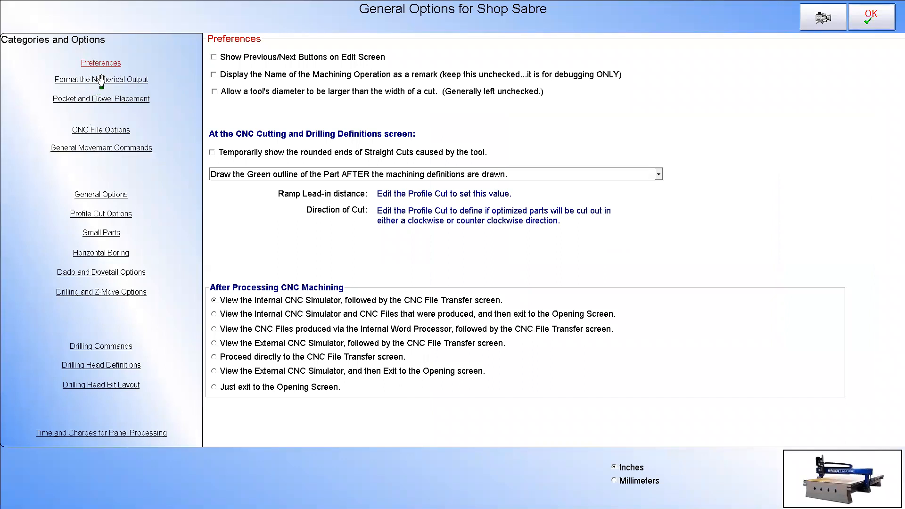
pyautogui.click(103, 128)
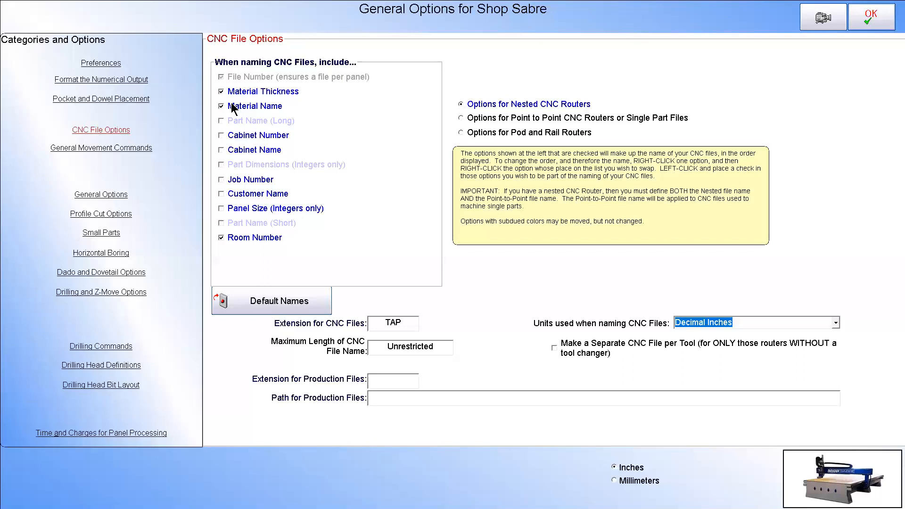
pyautogui.click(222, 238)
pyautogui.click(222, 238)
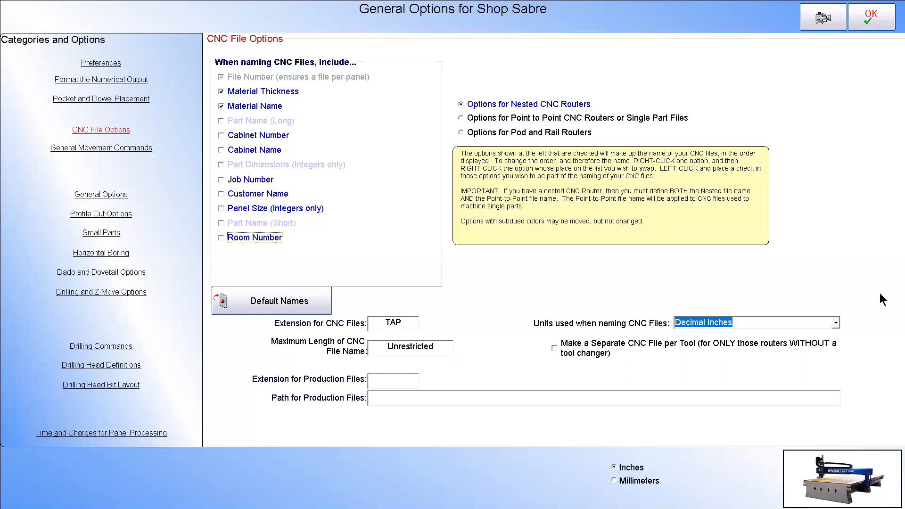
# - Accept the CNC File Options and open the Tool Library for the Shop Sabre
pyautogui.click(884, 21)
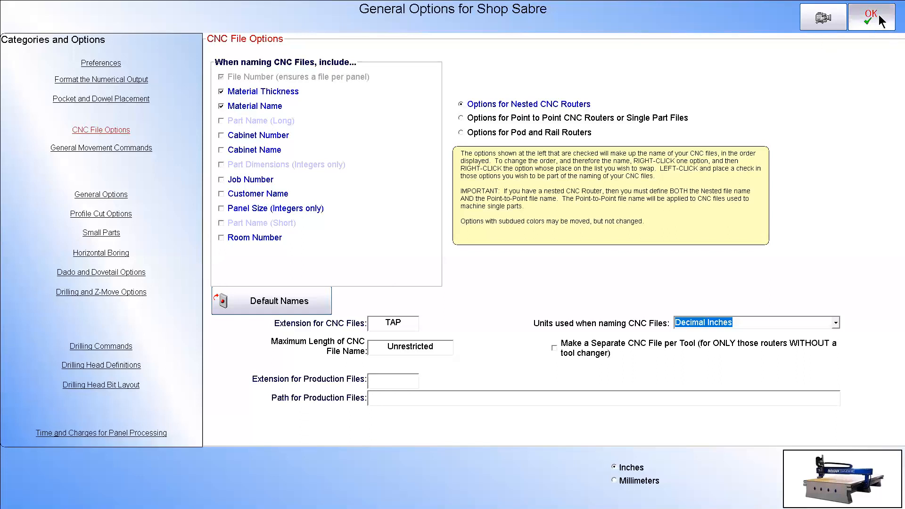
pyautogui.click(97, 168)
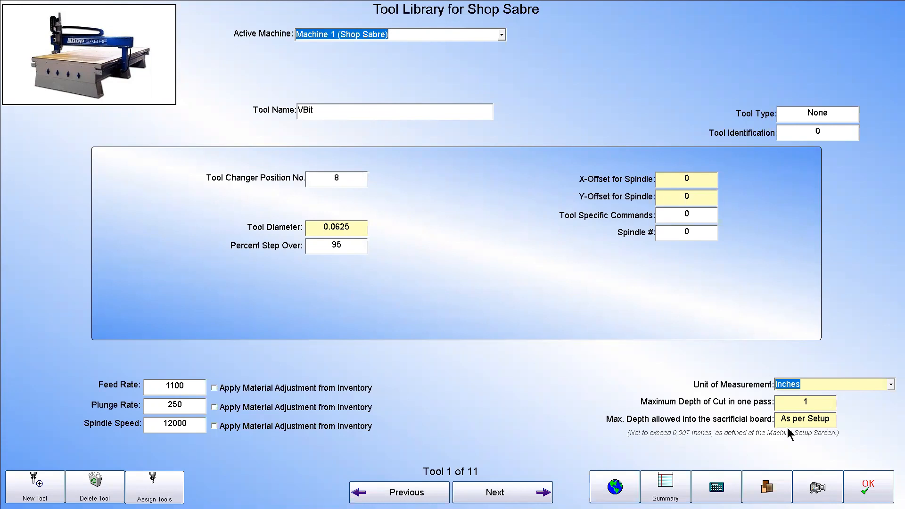
# - Try to set the VBit's maximum depth allowed into the sacrificial board to .008 and check the entry by switching tools and returning
pyautogui.click(812, 419)
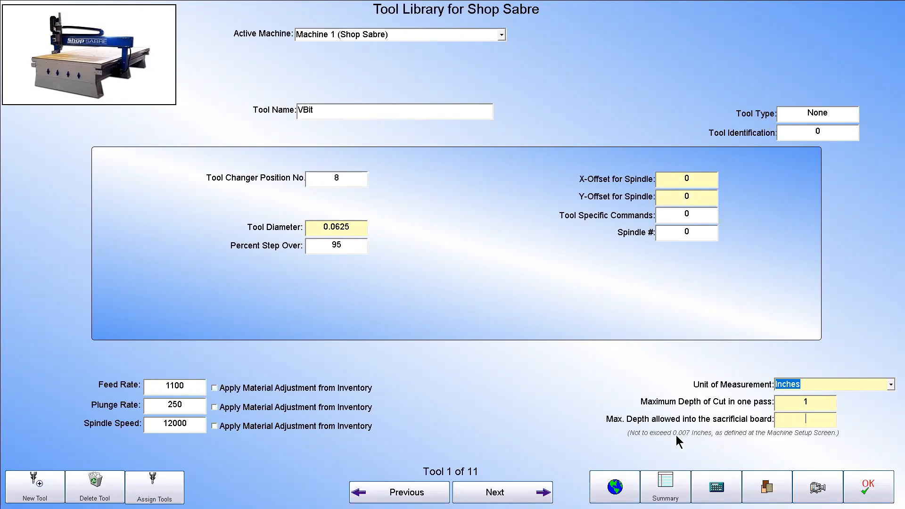
pyautogui.click(807, 421)
pyautogui.write('.005')
pyautogui.press('BackSpace')
pyautogui.write('8')
pyautogui.doubleClick(822, 419)
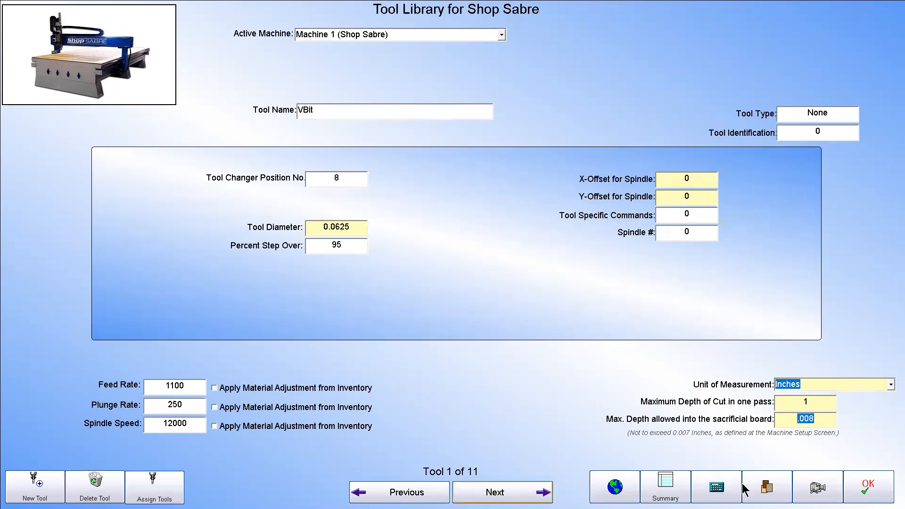
pyautogui.click(495, 493)
pyautogui.click(399, 492)
pyautogui.click(399, 492)
pyautogui.click(495, 492)
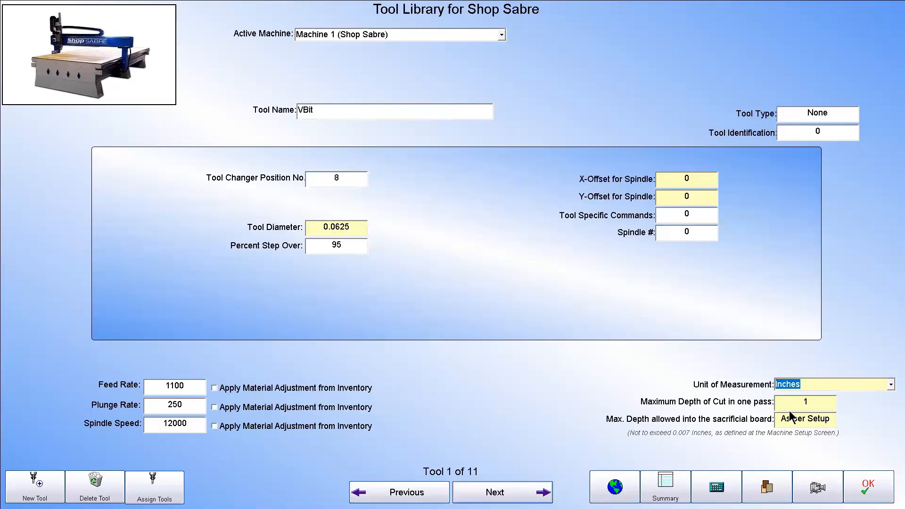
pyautogui.click(815, 420)
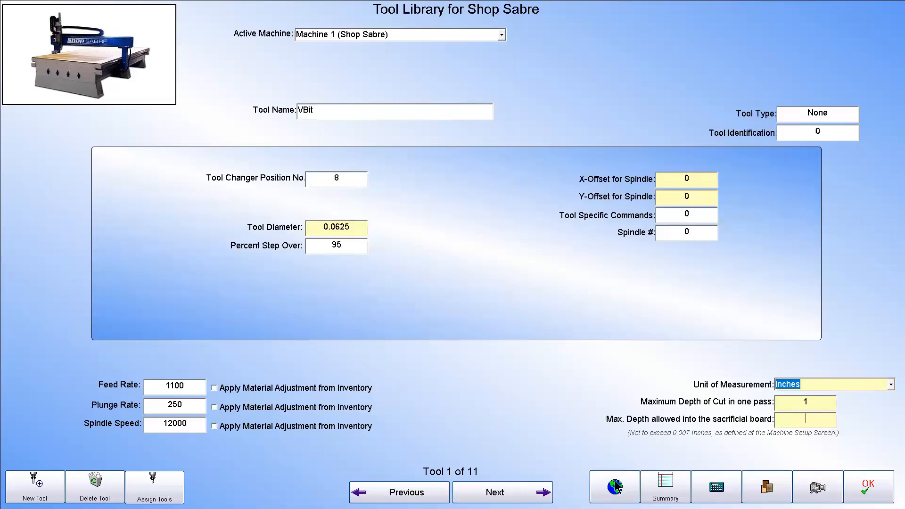
pyautogui.write('.008')
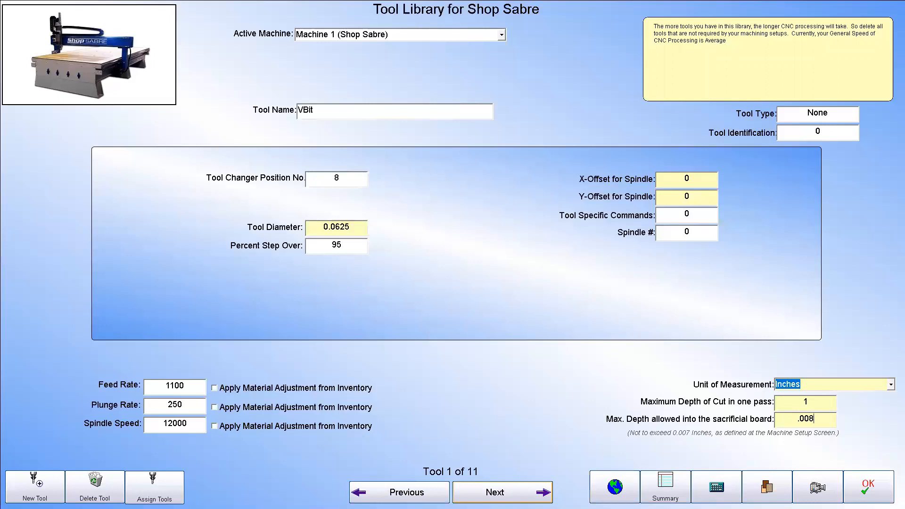
pyautogui.click(502, 493)
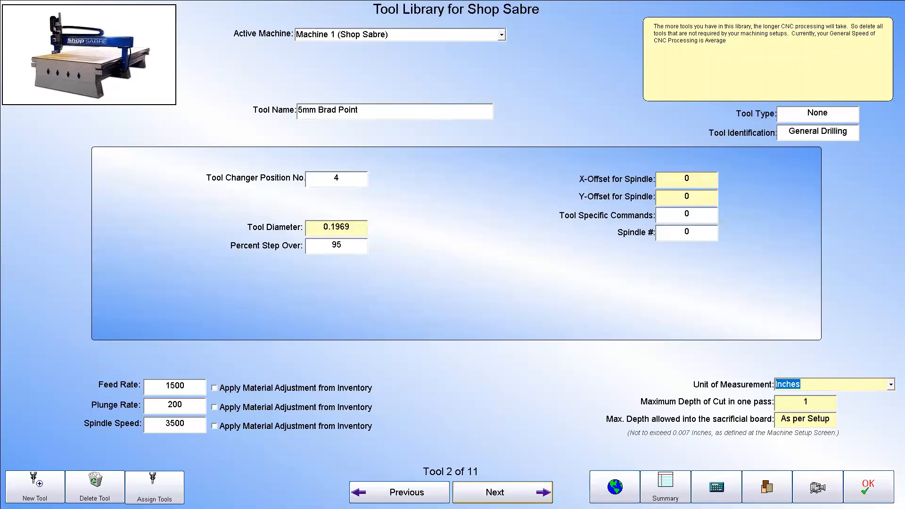
pyautogui.click(399, 492)
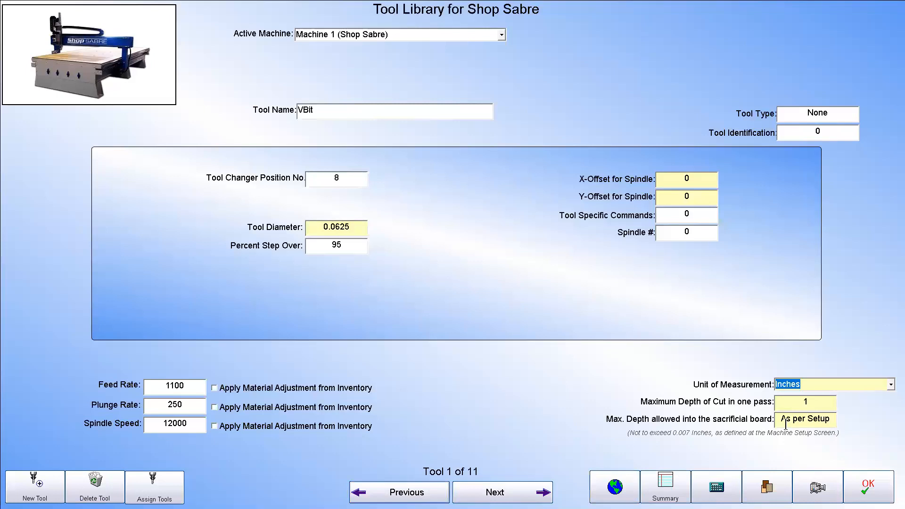
# - Set the VBit's maximum depth allowed into the sacrificial board to .006, then switch to the 5mm Brad Point and back
pyautogui.click(832, 419)
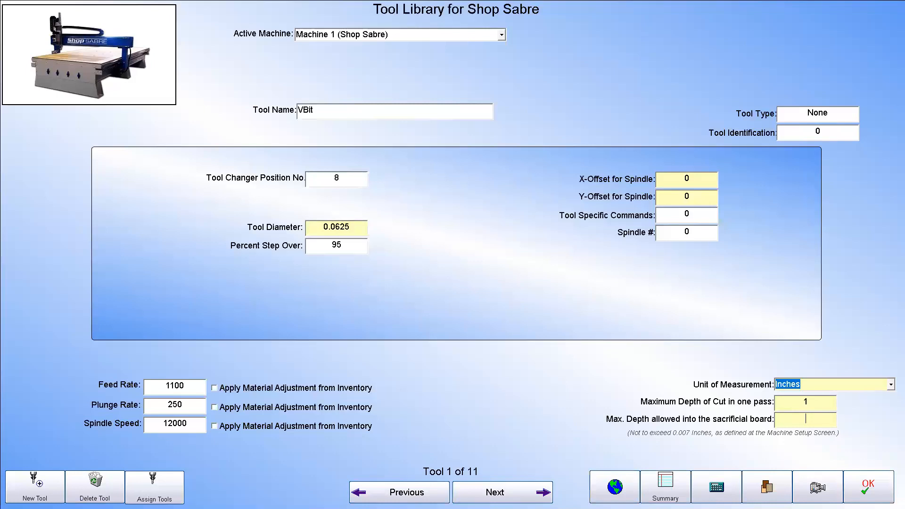
pyautogui.write('.006')
pyautogui.click(515, 494)
pyautogui.click(436, 493)
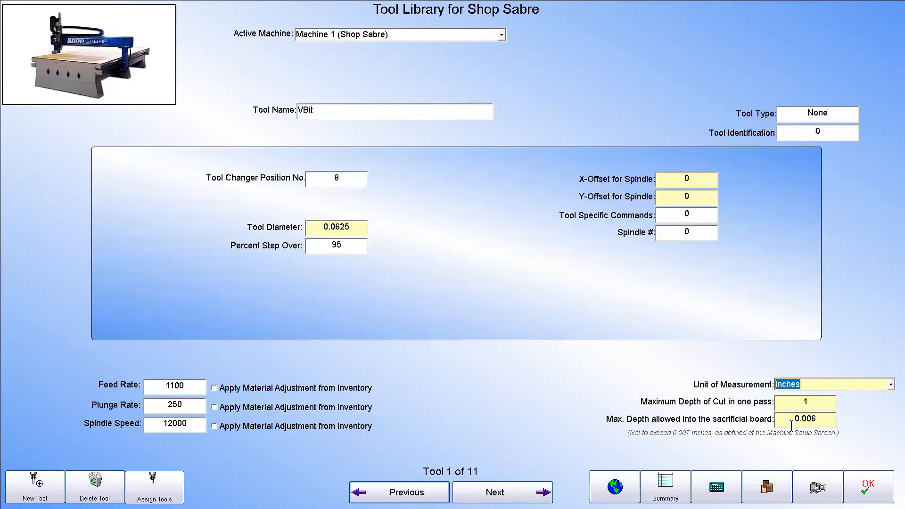
# - Try to raise the VBit's maximum sacrificial board depth to .008, above the machine setup limit, and recheck the tool
pyautogui.click(820, 418)
pyautogui.write('.008')
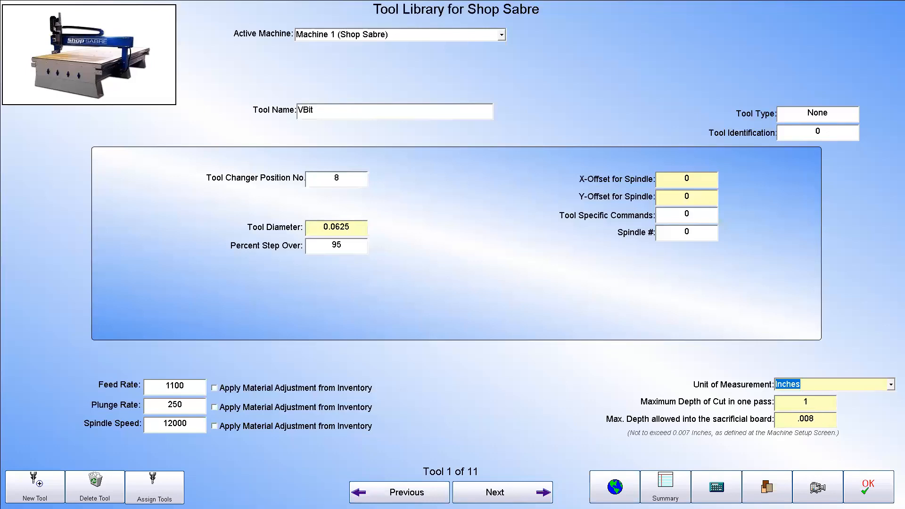
pyautogui.click(499, 493)
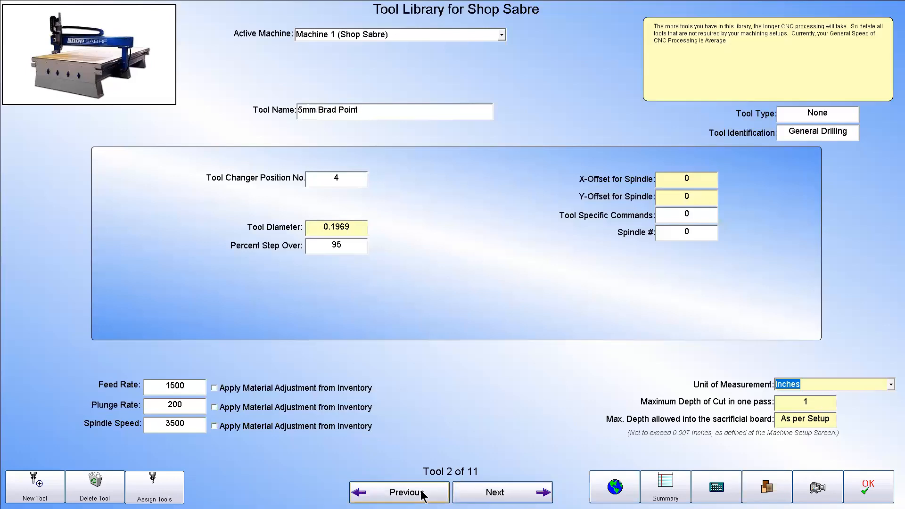
pyautogui.click(420, 493)
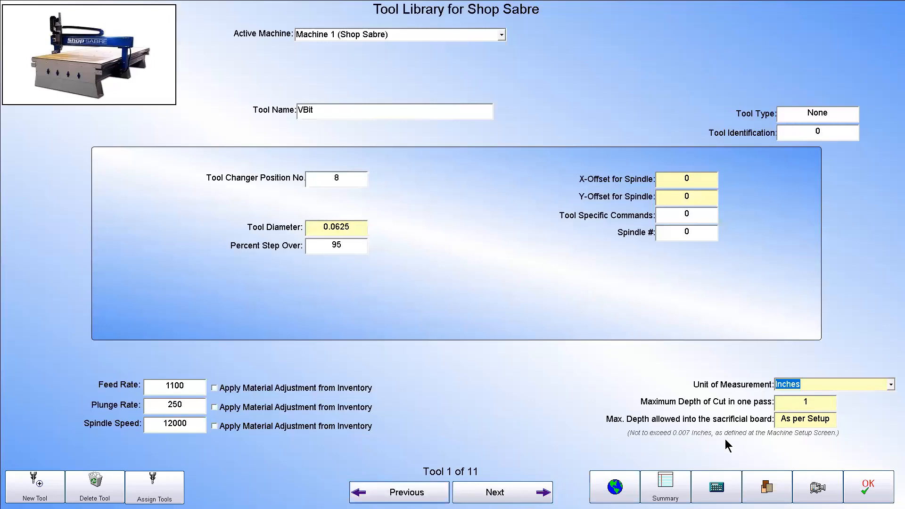
# - Set the VBit's maximum depth allowed into the sacrificial board to .005 and return to the tool to check it
pyautogui.click(833, 419)
pyautogui.write('.005')
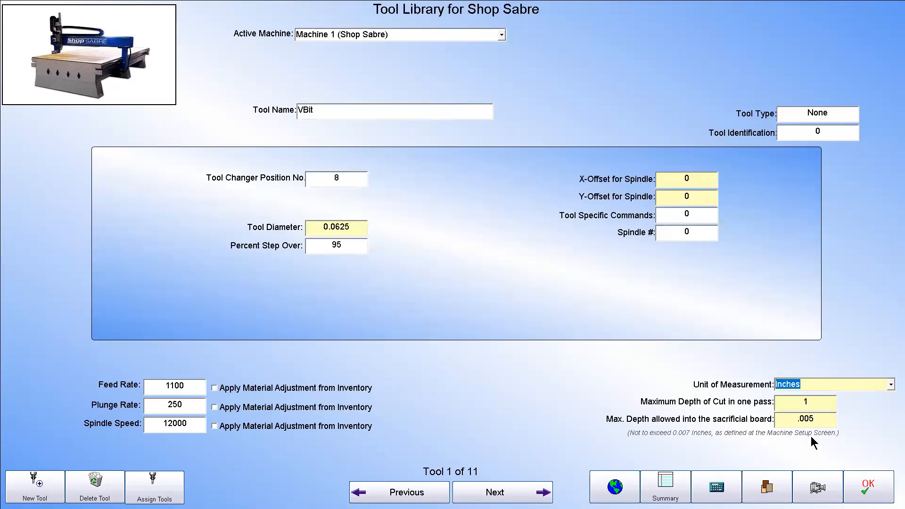
pyautogui.click(490, 493)
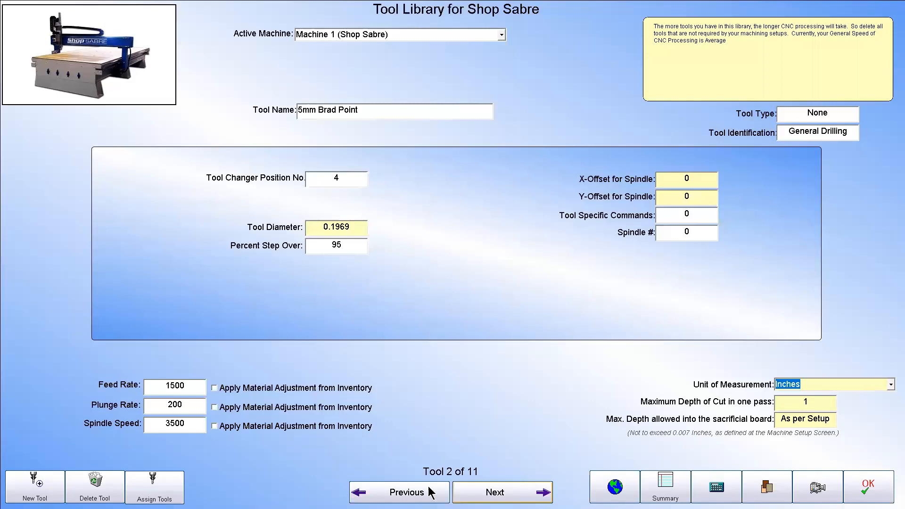
pyautogui.click(426, 485)
# - Close the Tool Library and check the depth and rapid speed settings in the Shop Sabre's Machine Setup
pyautogui.click(873, 489)
pyautogui.click(90, 109)
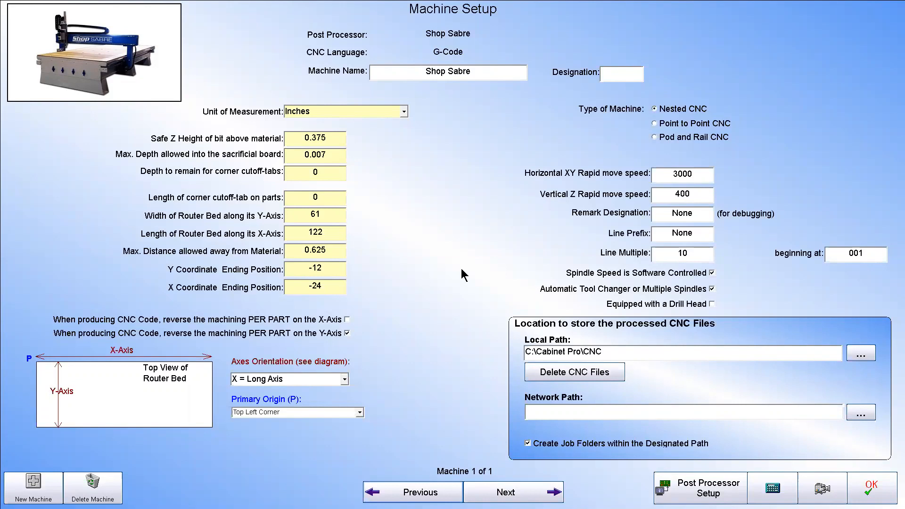
pyautogui.click(869, 492)
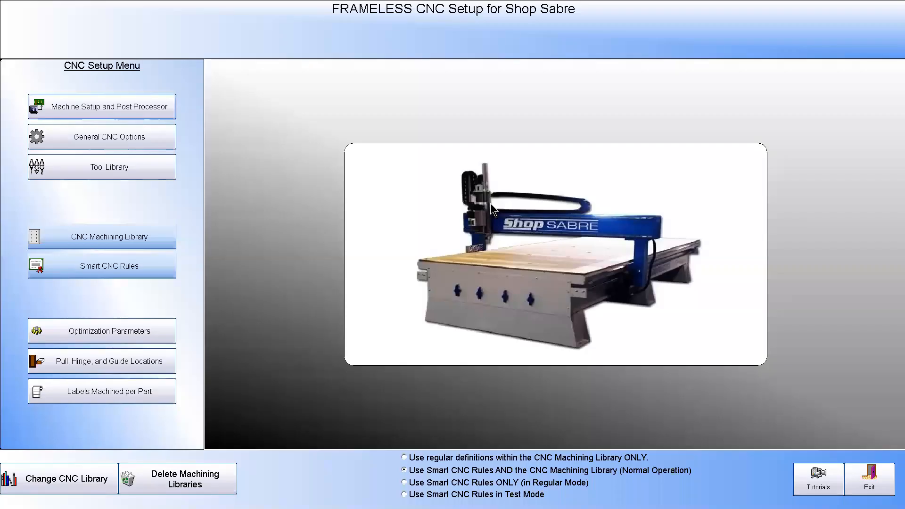
# - Review the ramp cut lead-in distance of the Profile Cut, definition #1 in the CNC Machining Library summary, and exit the CNC setup
pyautogui.click(132, 236)
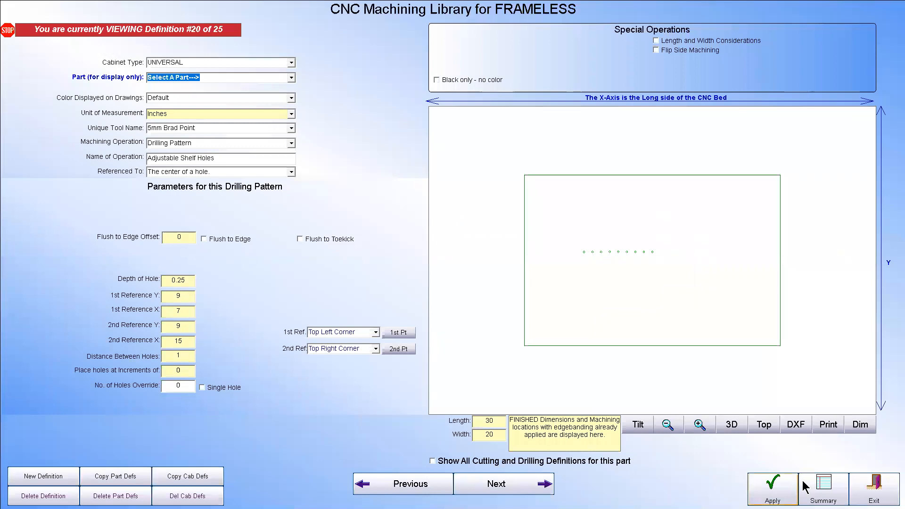
pyautogui.click(824, 485)
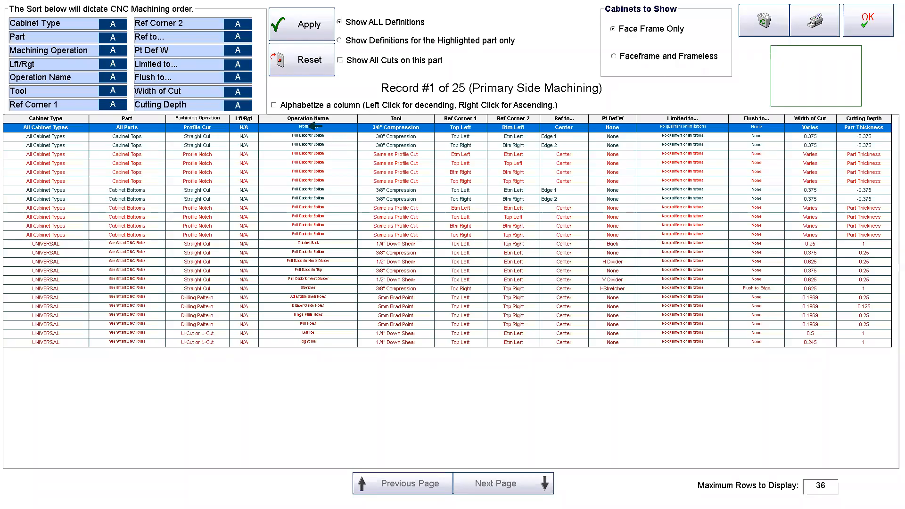
pyautogui.click(310, 126)
pyautogui.click(864, 26)
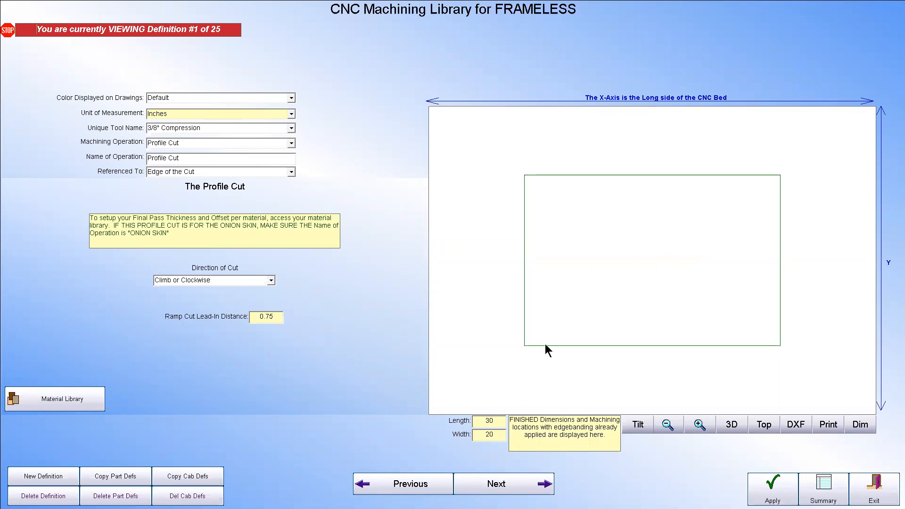
pyautogui.click(275, 319)
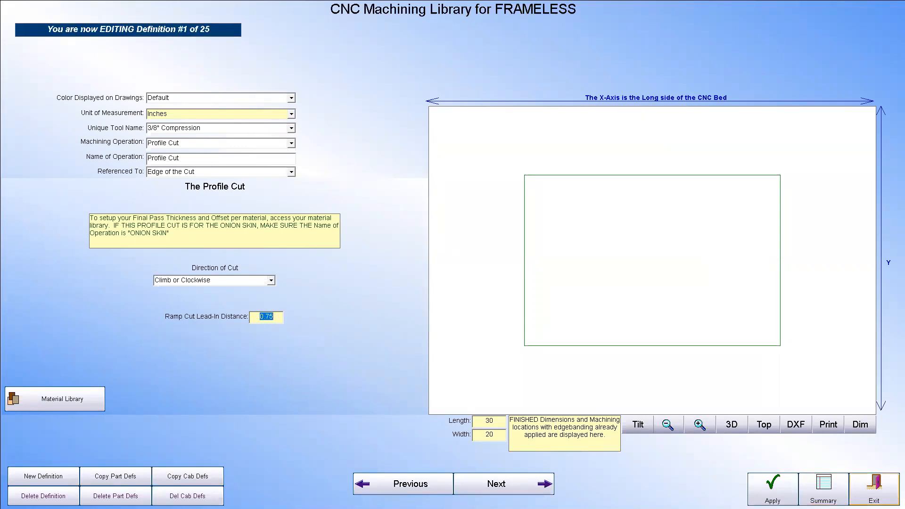
pyautogui.click(886, 492)
pyautogui.click(872, 481)
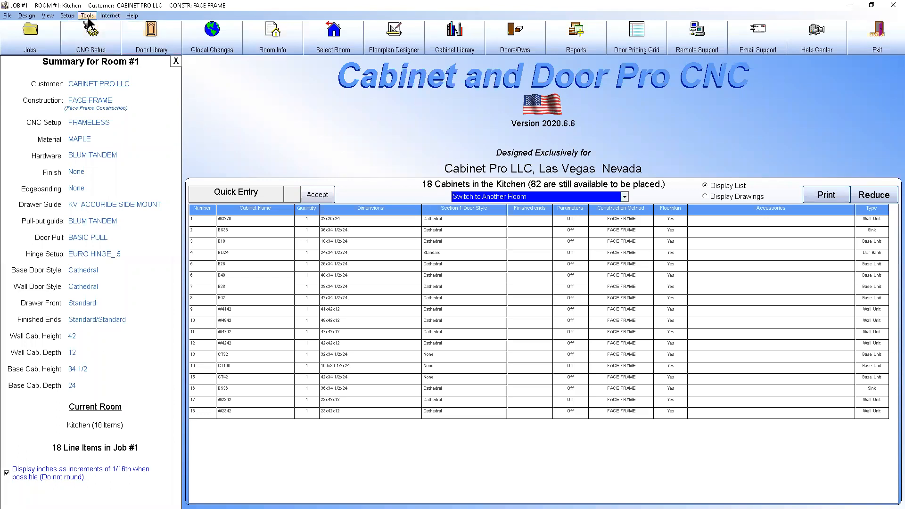
# - Start the online Program Update and agree to close the program to reach the download page
pyautogui.click(109, 17)
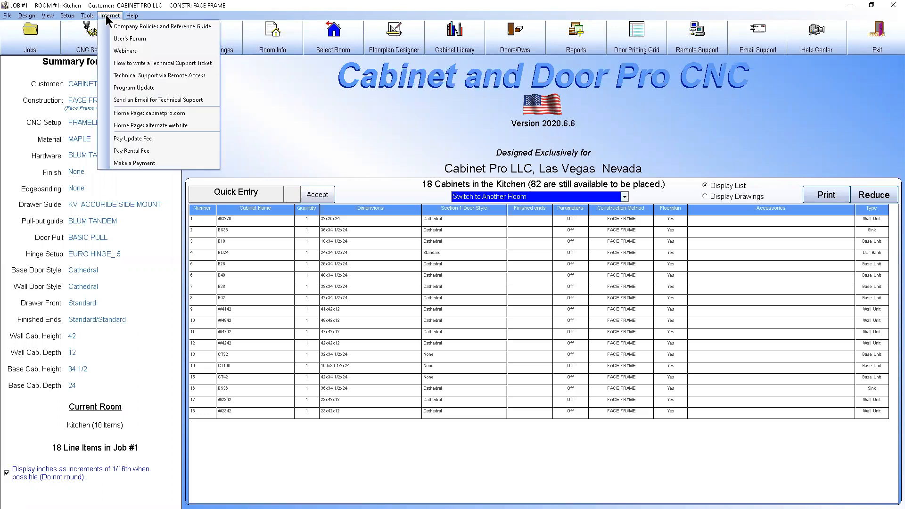
pyautogui.click(138, 90)
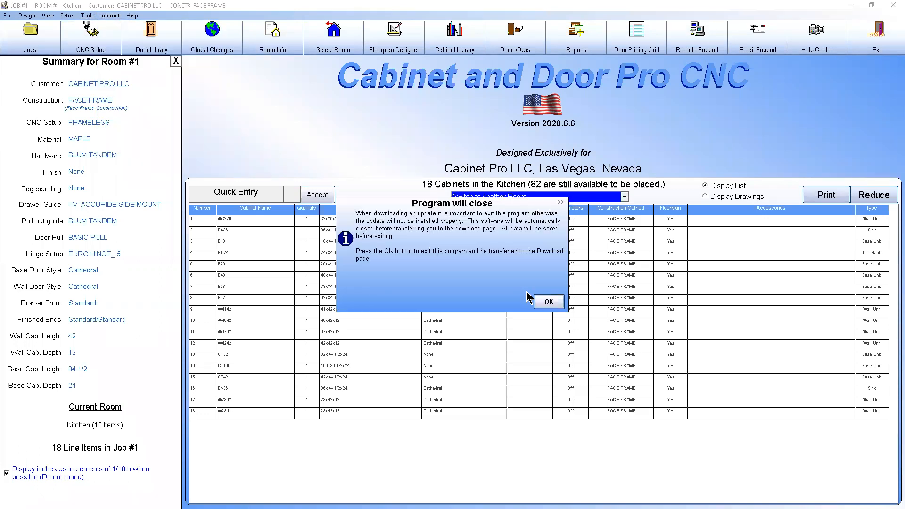
pyautogui.click(548, 302)
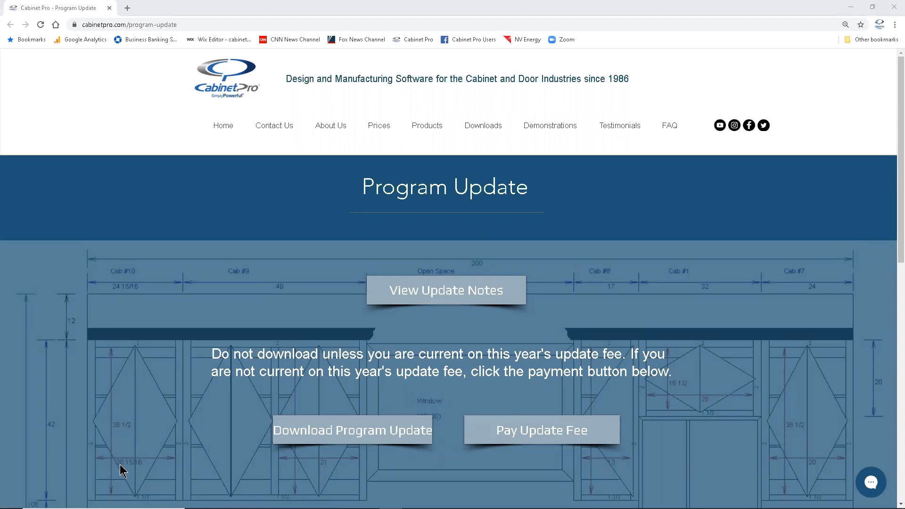
# - Download the program update from the Cabinet Pro website, keep CPUpdate (14).exe and have it open when done
pyautogui.click(316, 429)
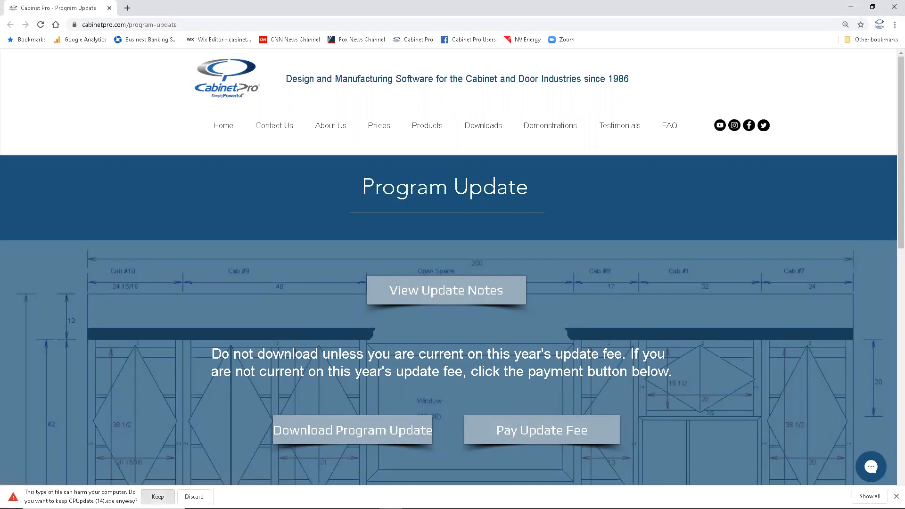
pyautogui.click(157, 496)
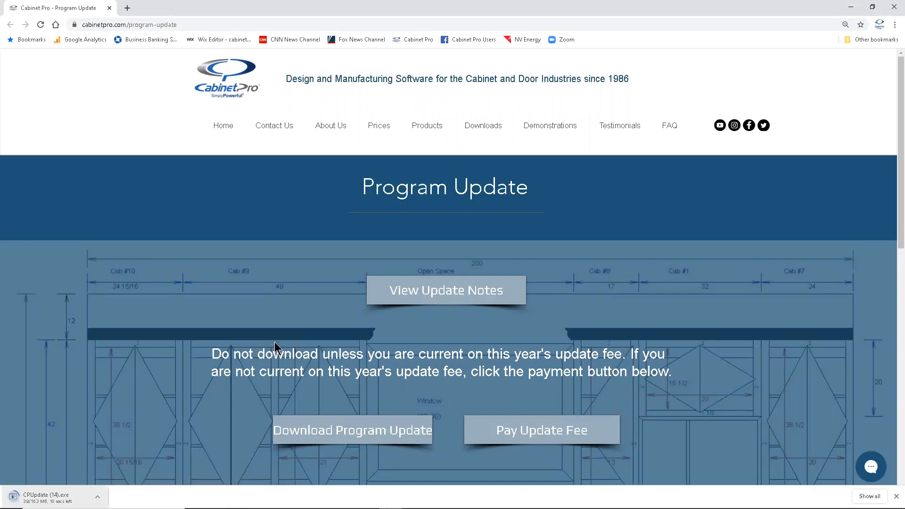
pyautogui.click(97, 496)
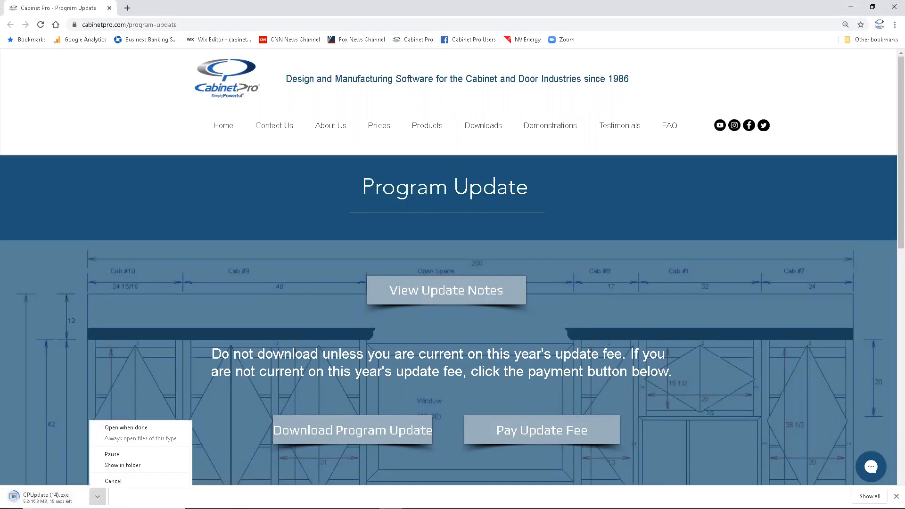
pyautogui.click(124, 430)
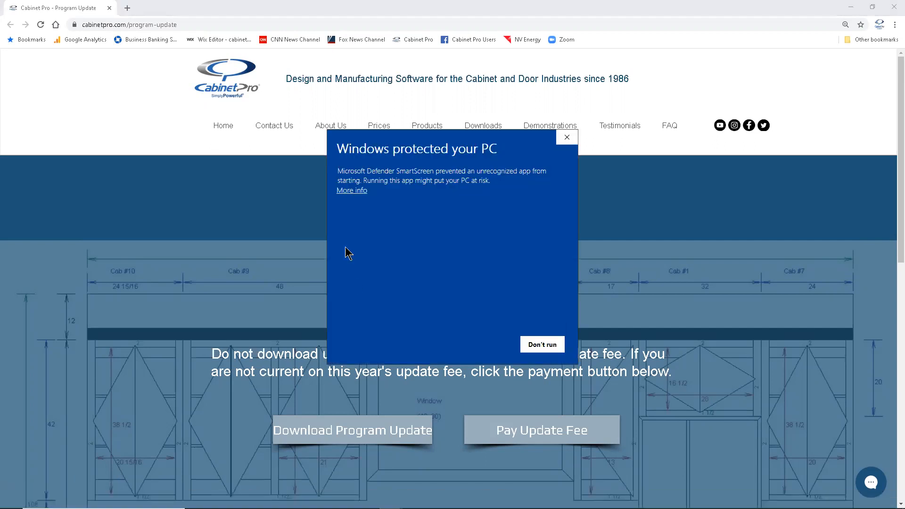
# - Allow CPUpdate (14).exe past the SmartScreen block, complete the Cabinet Pro and Door Pro update installation, and close the browser
pyautogui.click(351, 190)
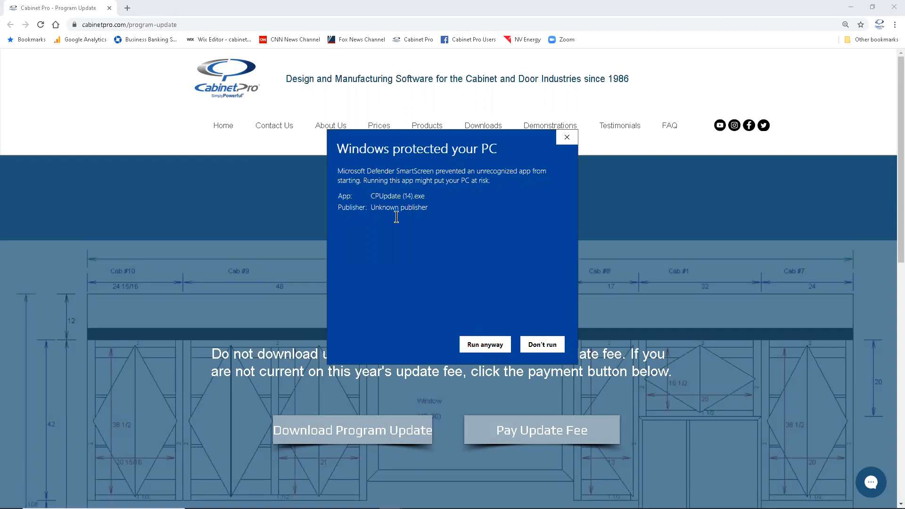
pyautogui.click(484, 346)
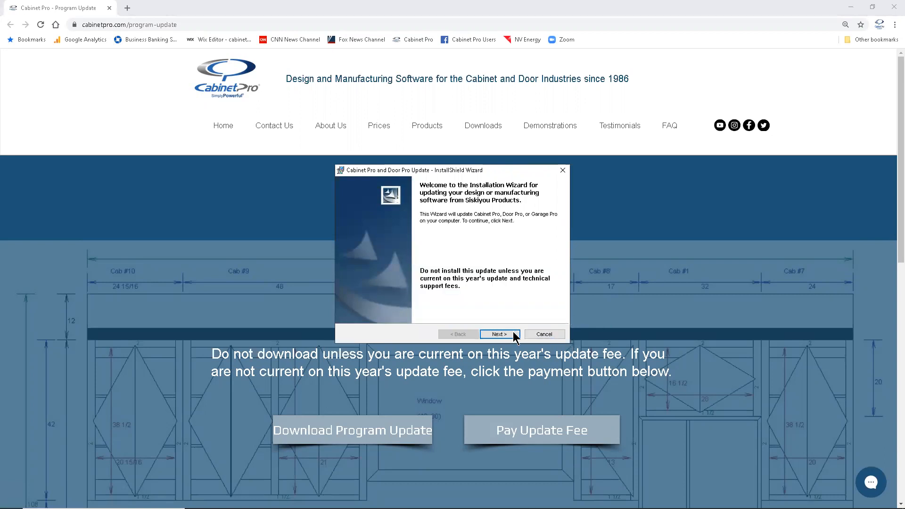
pyautogui.click(500, 334)
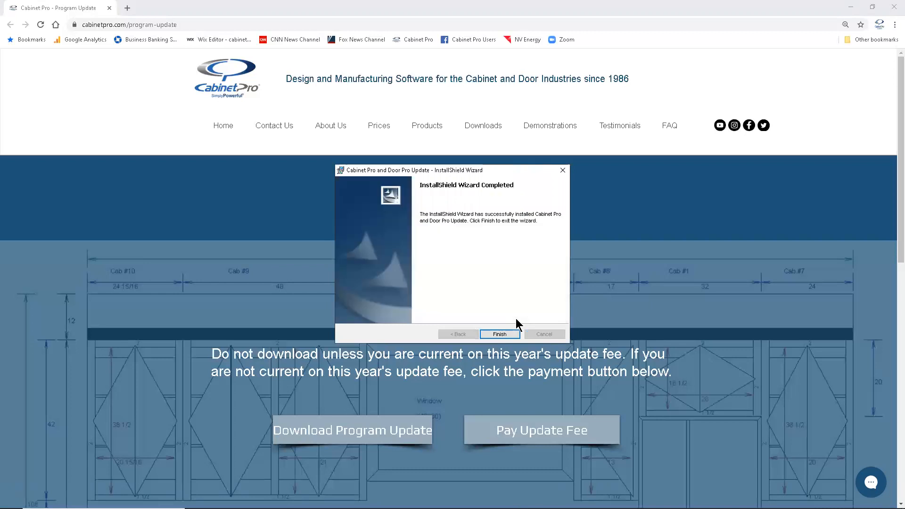
pyautogui.click(499, 334)
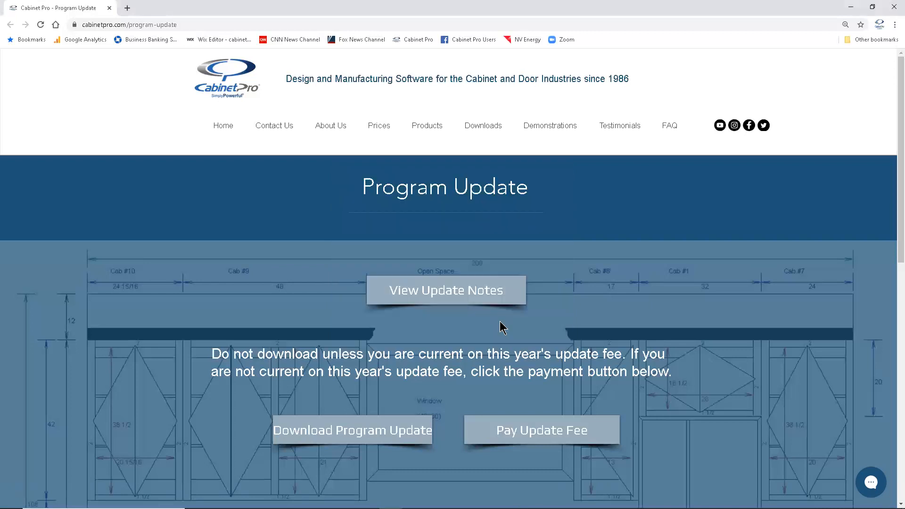
pyautogui.click(893, 11)
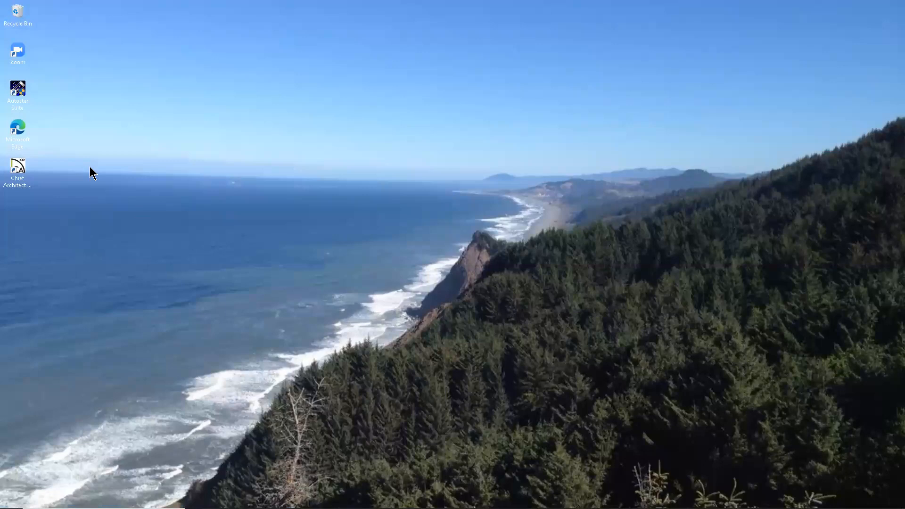
# - Launch Cabinet and Door Pro CNC and open the CNC Machining Library from the CNC setup
pyautogui.moveTo(322, 501)
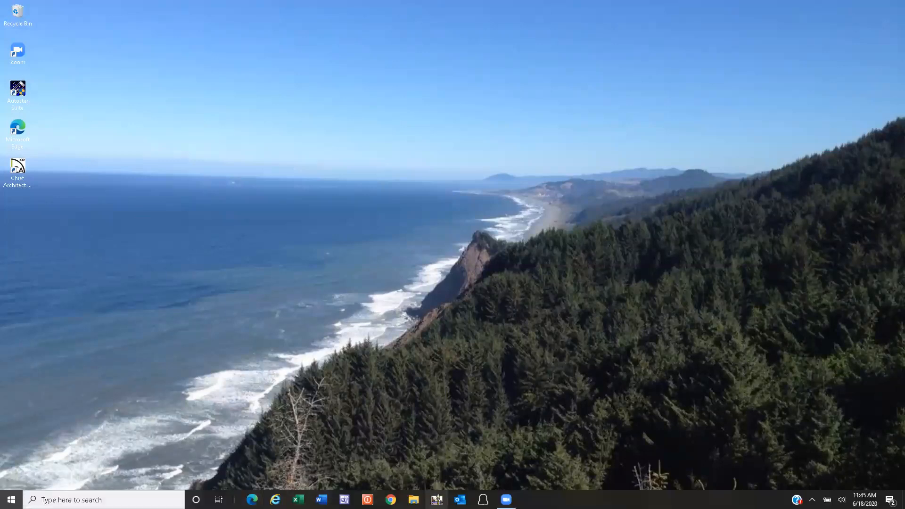
pyautogui.click(437, 499)
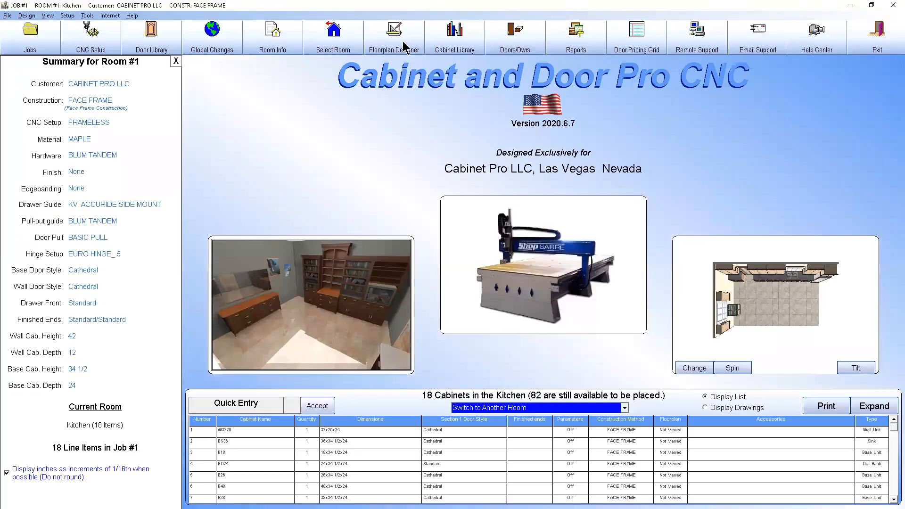
pyautogui.click(94, 38)
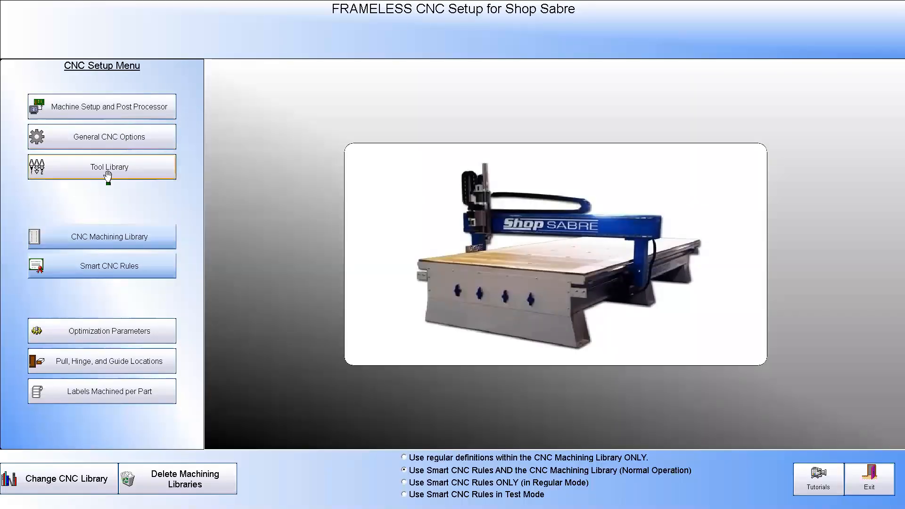
pyautogui.click(104, 236)
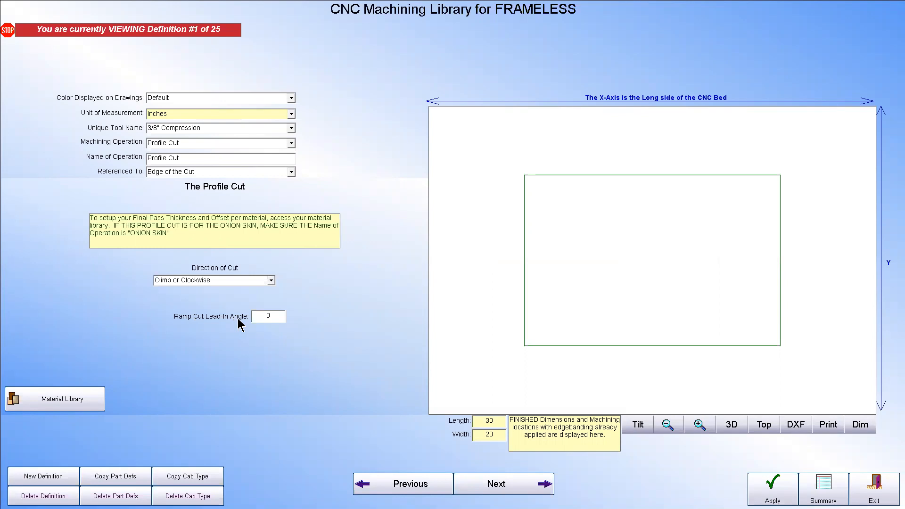
# - Try to set the ramp cut lead-in angle of the Profile Cut, definition #1, to .75
pyautogui.moveTo(271, 316)
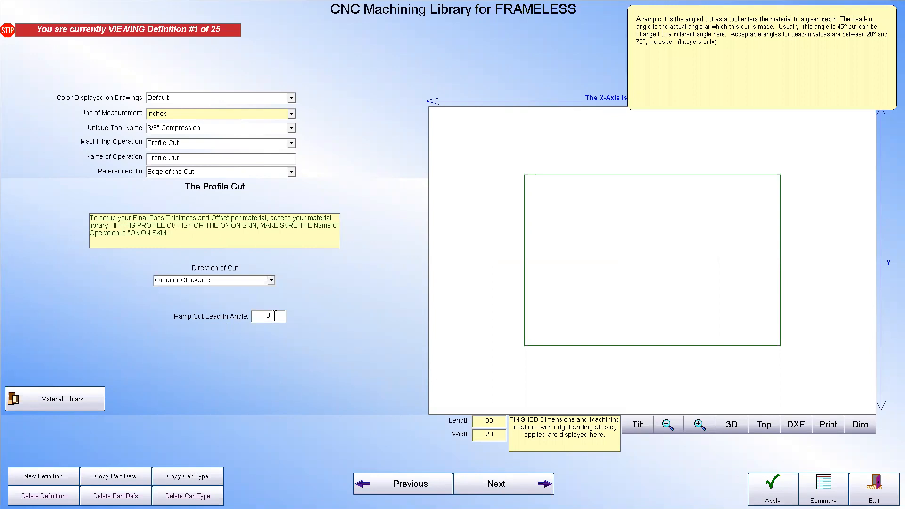
pyautogui.click(268, 316)
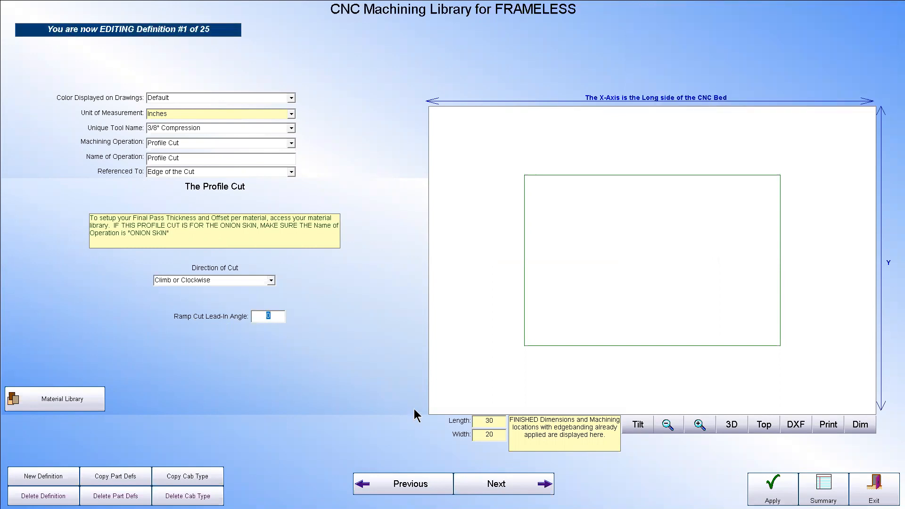
pyautogui.press('BackSpace')
pyautogui.write('.75')
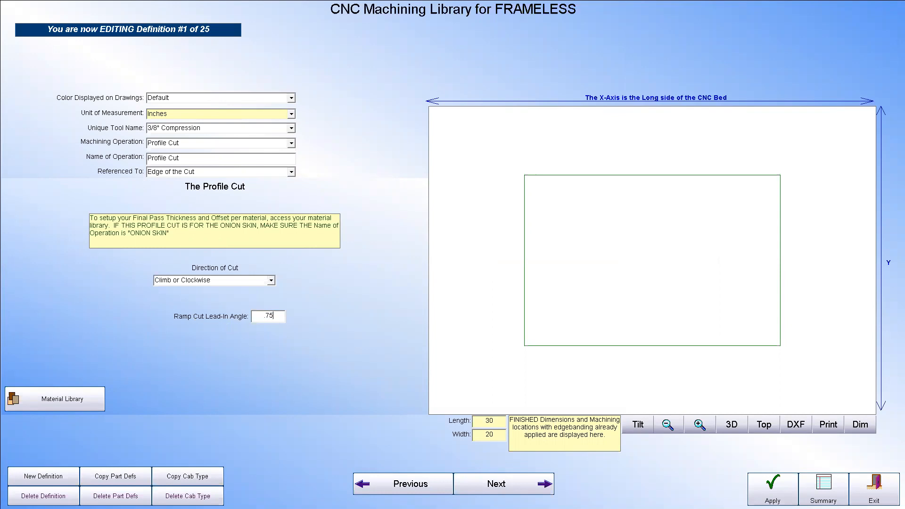
pyautogui.click(490, 486)
pyautogui.click(417, 487)
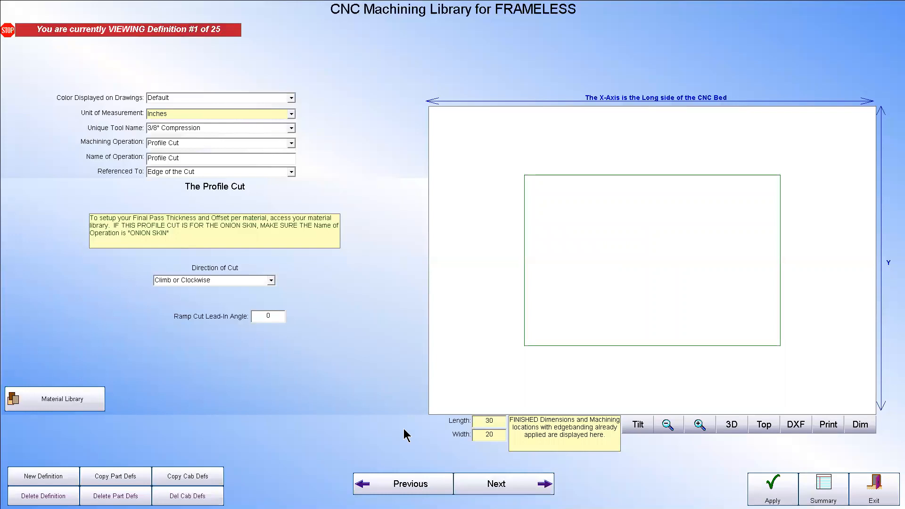
# - Try to set the Profile Cut's ramp cut lead-in angle to 45, checking it by moving to definition #2 and back
pyautogui.moveTo(278, 315)
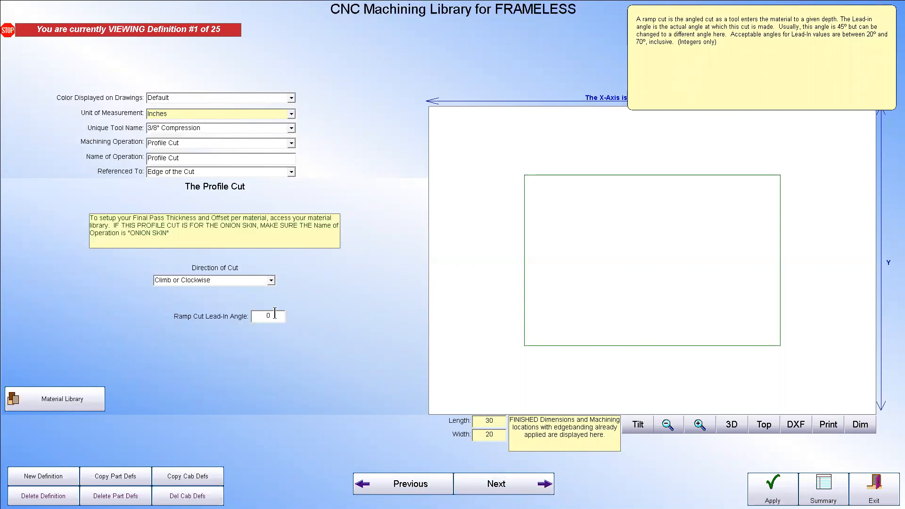
pyautogui.click(270, 315)
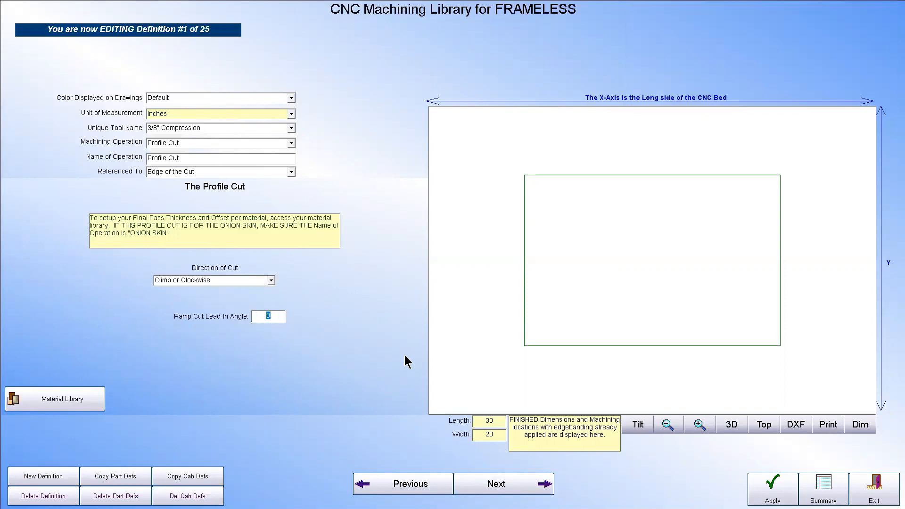
pyautogui.write('45')
pyautogui.click(478, 491)
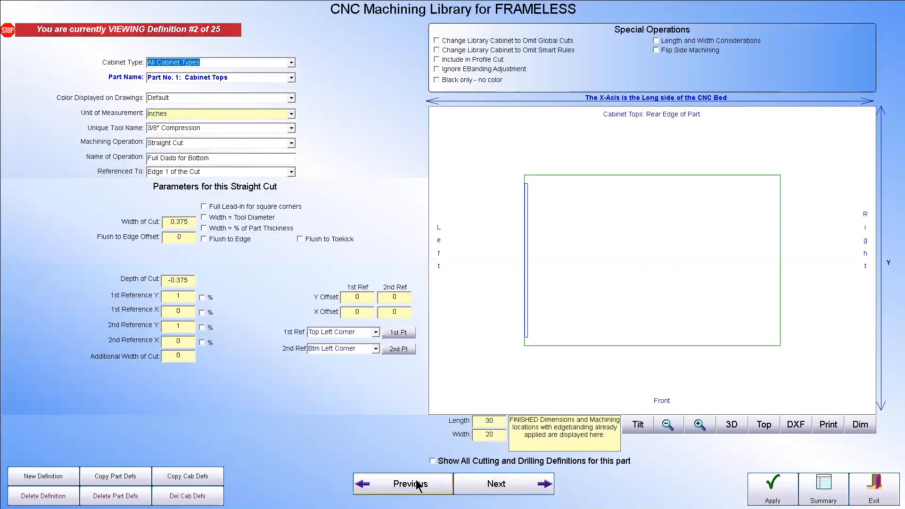
pyautogui.click(437, 485)
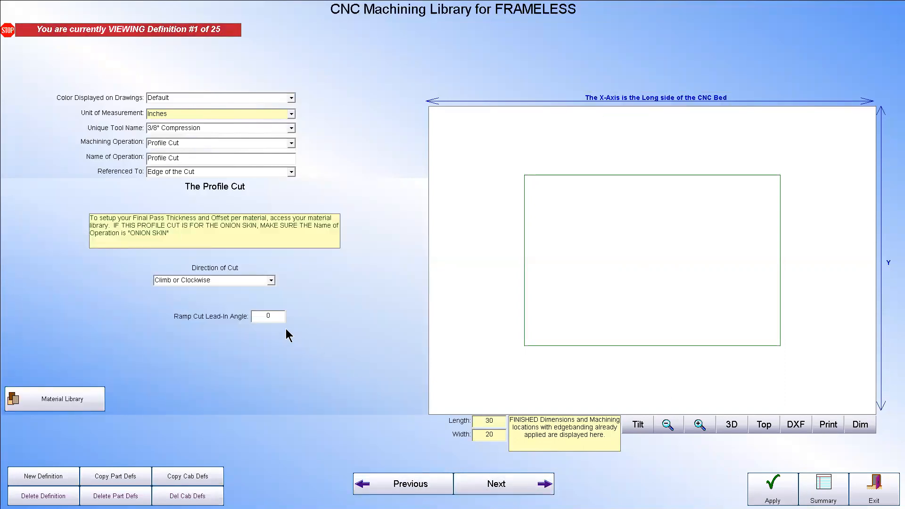
# - Try a ramp cut lead-in angle of 45 with a Counter-Clockwise direction for the Profile Cut, and exit the machining library
pyautogui.click(278, 316)
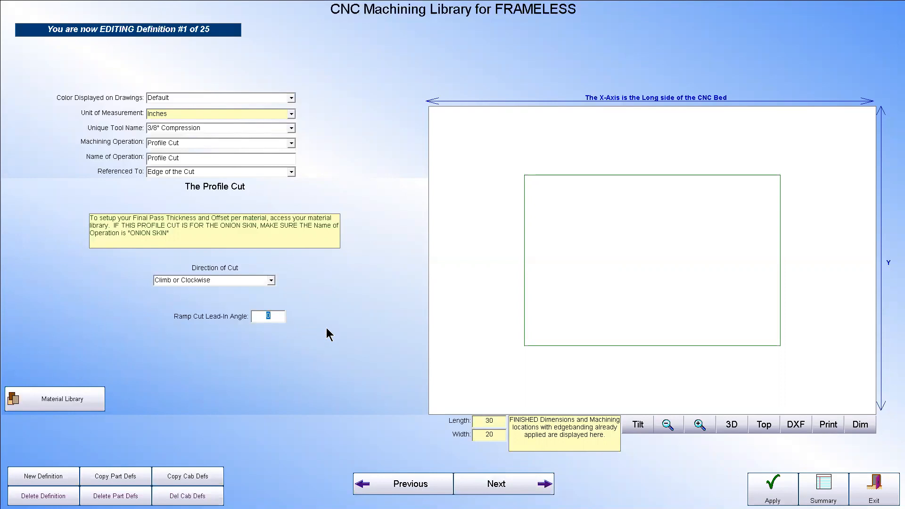
pyautogui.write('45')
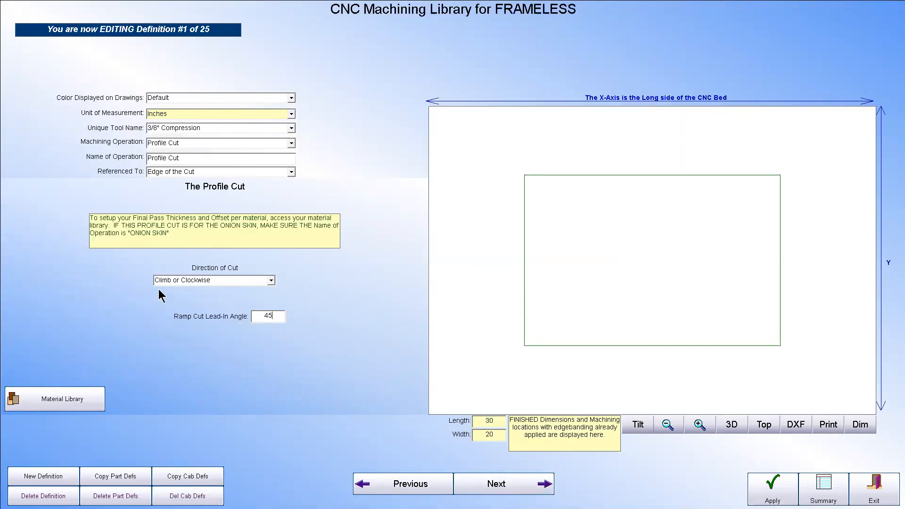
pyautogui.click(272, 281)
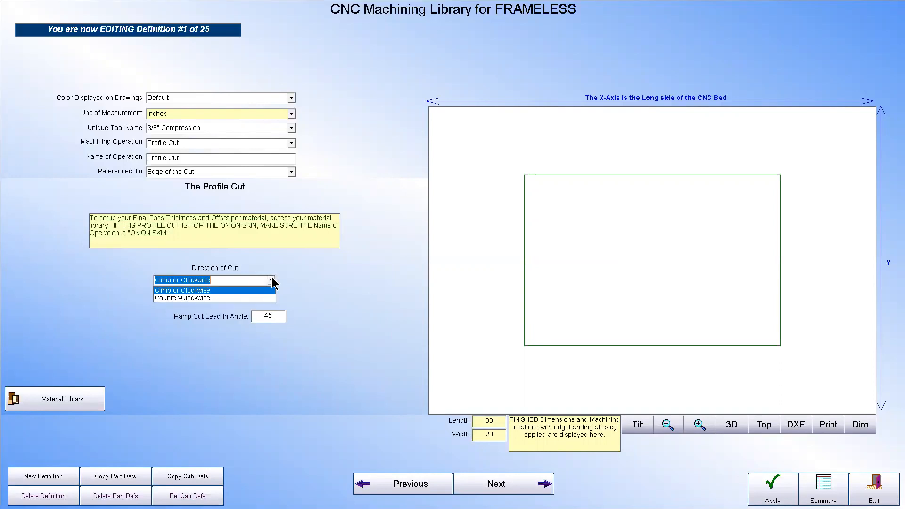
pyautogui.click(191, 298)
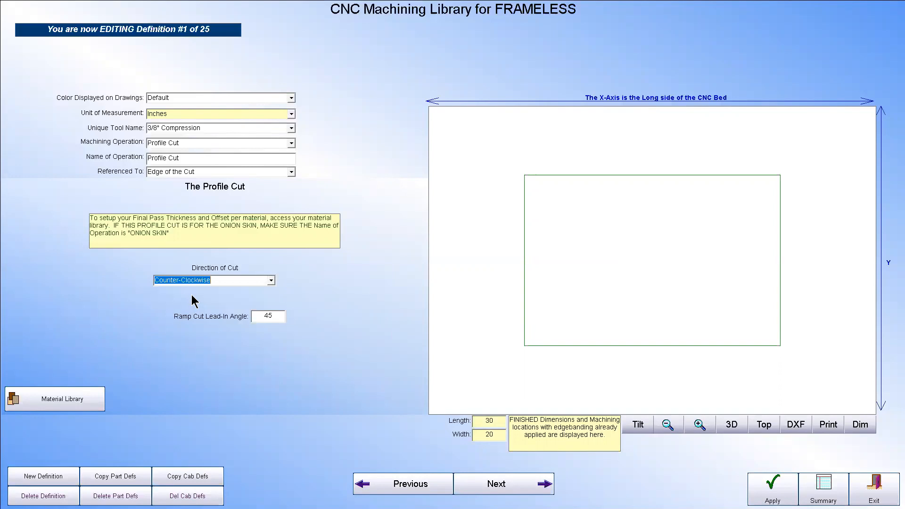
pyautogui.moveTo(266, 316)
pyautogui.click(881, 497)
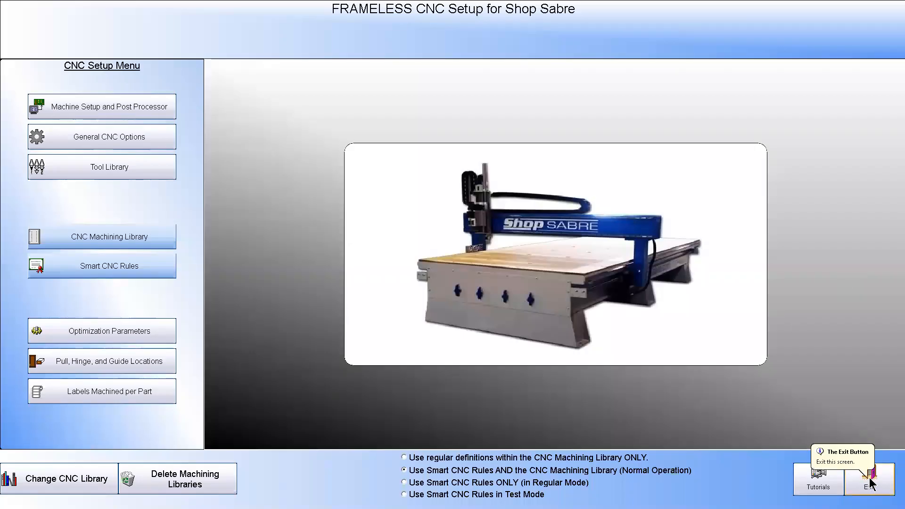
# - Reopen the CNC Machining Library, set the Profile Cut's ramp cut lead-in angle to 45, and exit the library
pyautogui.click(105, 231)
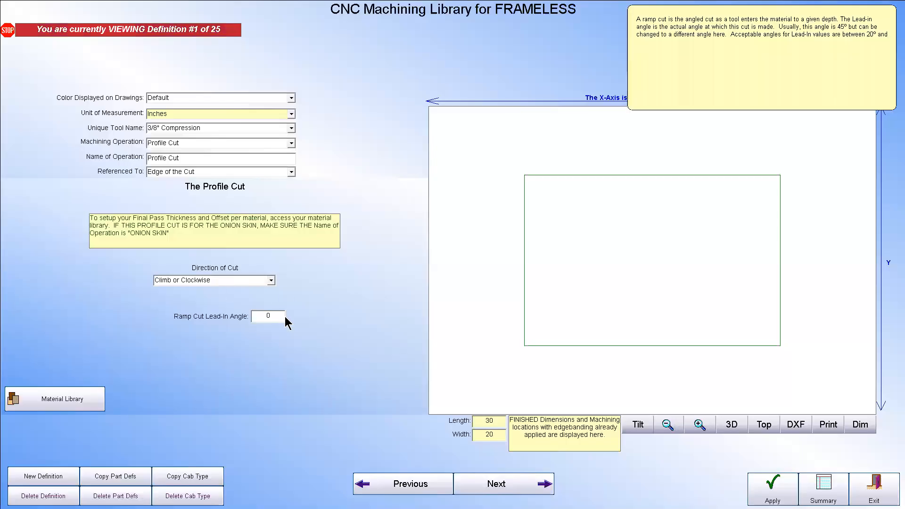
pyautogui.click(283, 316)
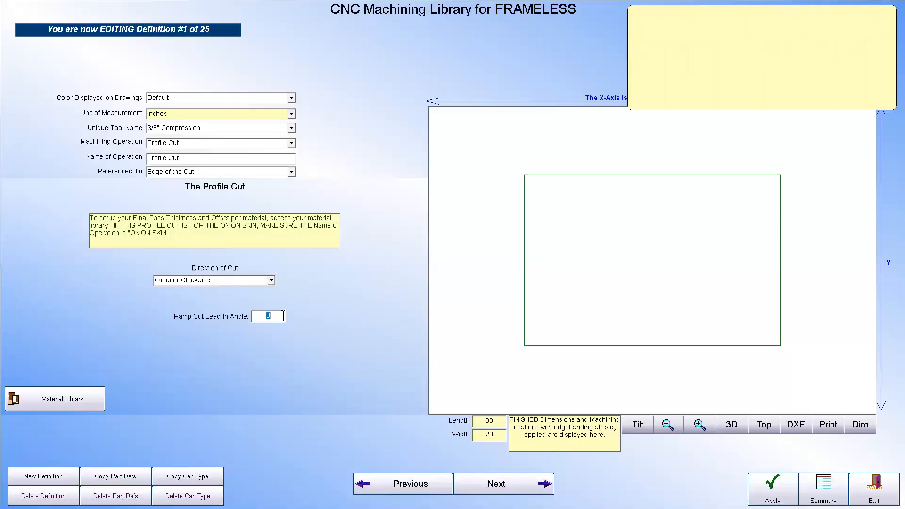
pyautogui.write('45')
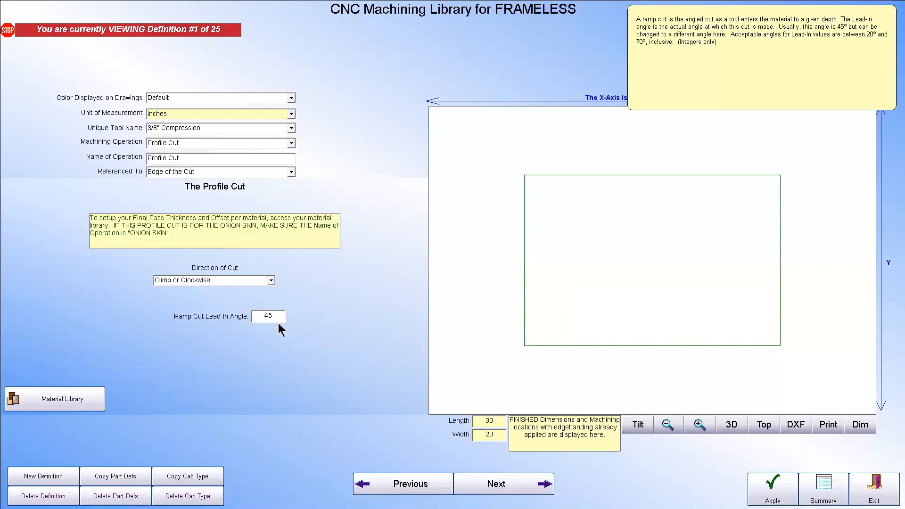
pyautogui.click(883, 490)
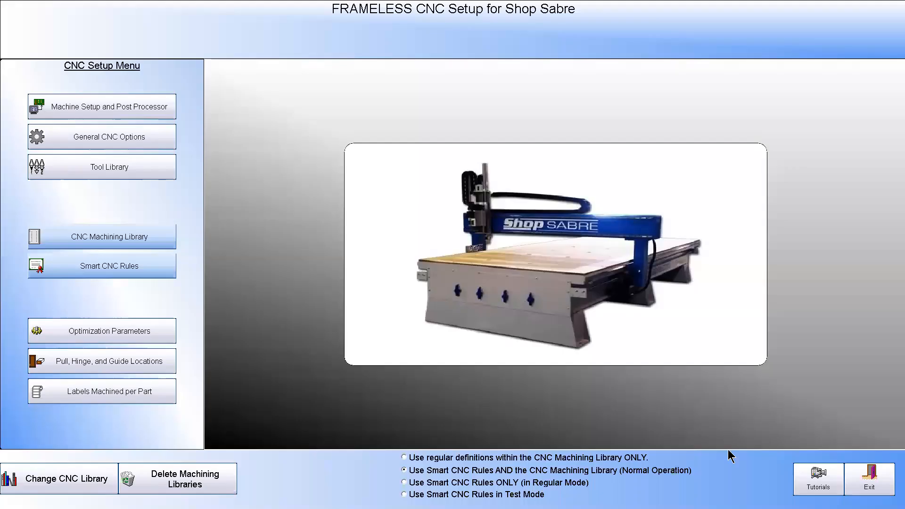
pyautogui.click(871, 488)
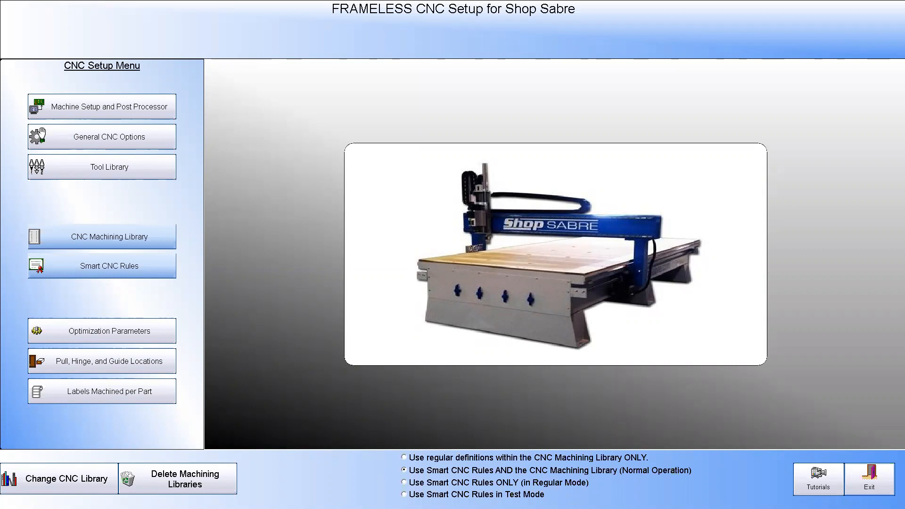
# - Open the numerical output format in the General CNC Options and review the choices for digits past the decimal
pyautogui.click(128, 139)
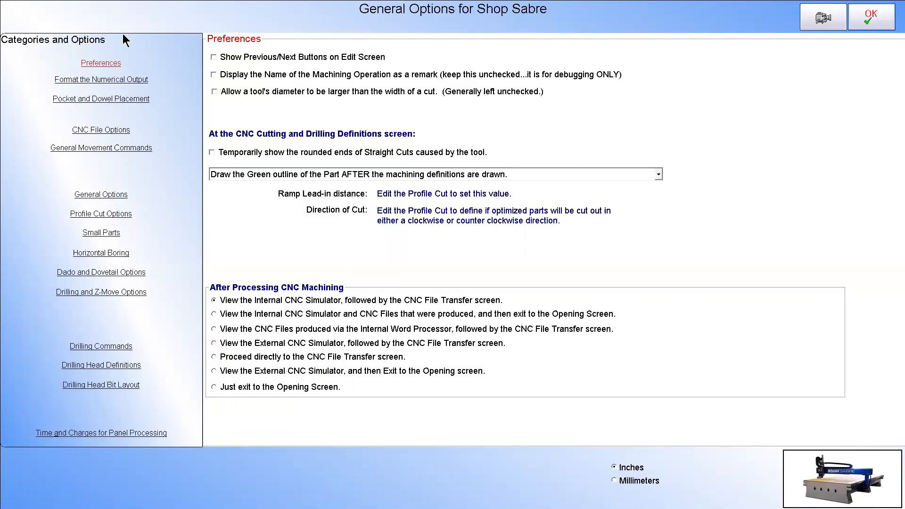
pyautogui.click(126, 79)
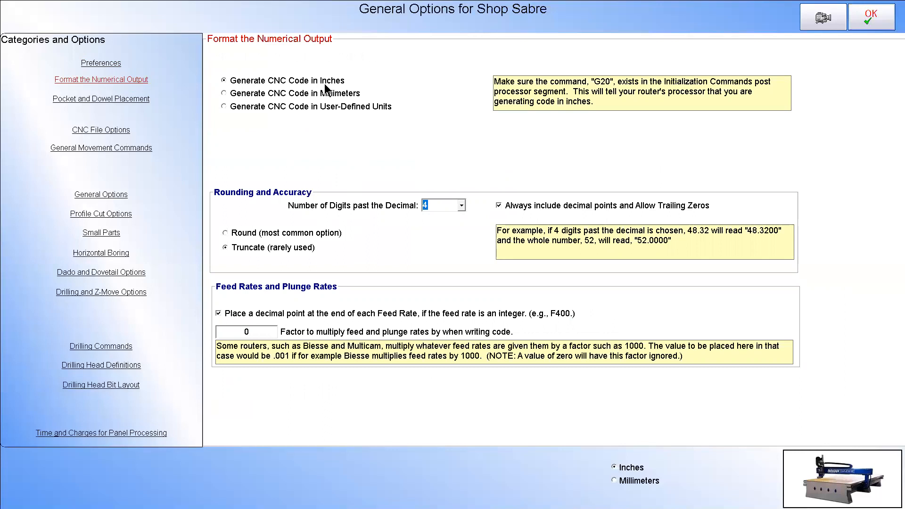
pyautogui.click(462, 206)
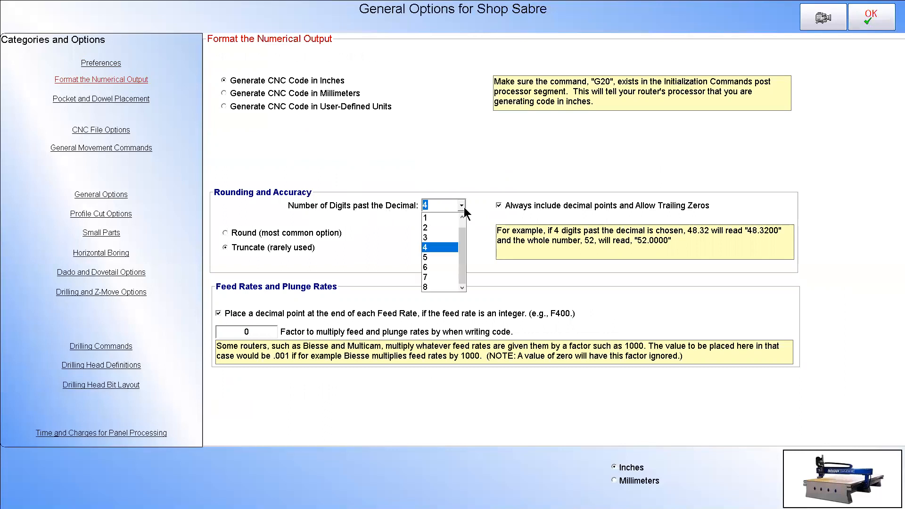
pyautogui.click(463, 206)
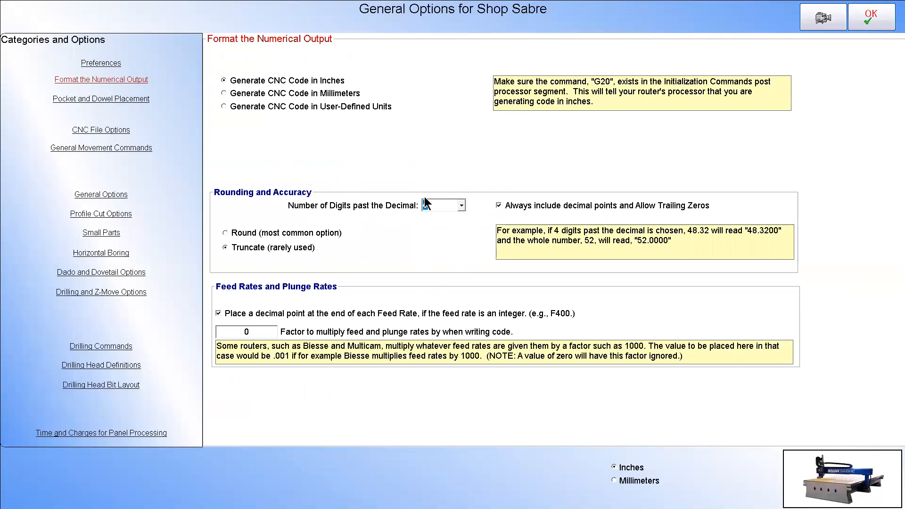
# - Try the millimeter and user-defined unit options for the generated CNC code, and switch the output back to inches
pyautogui.click(224, 93)
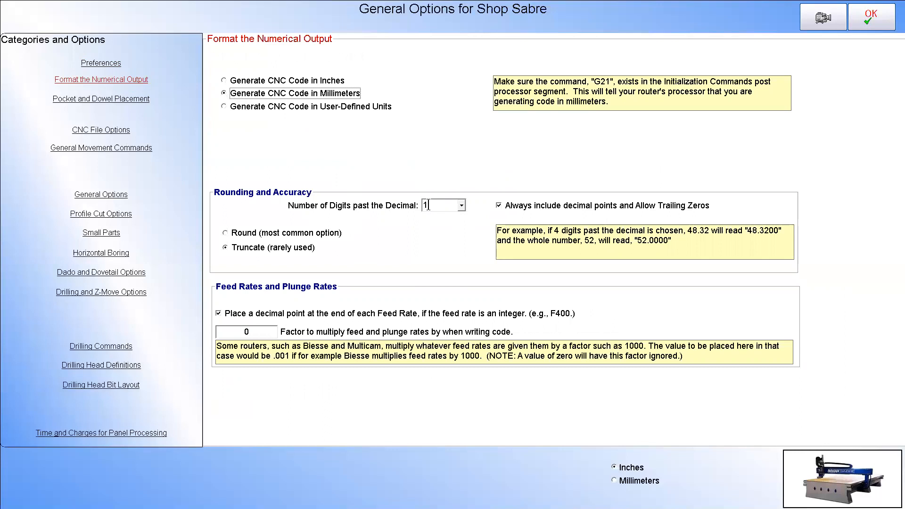
pyautogui.click(462, 206)
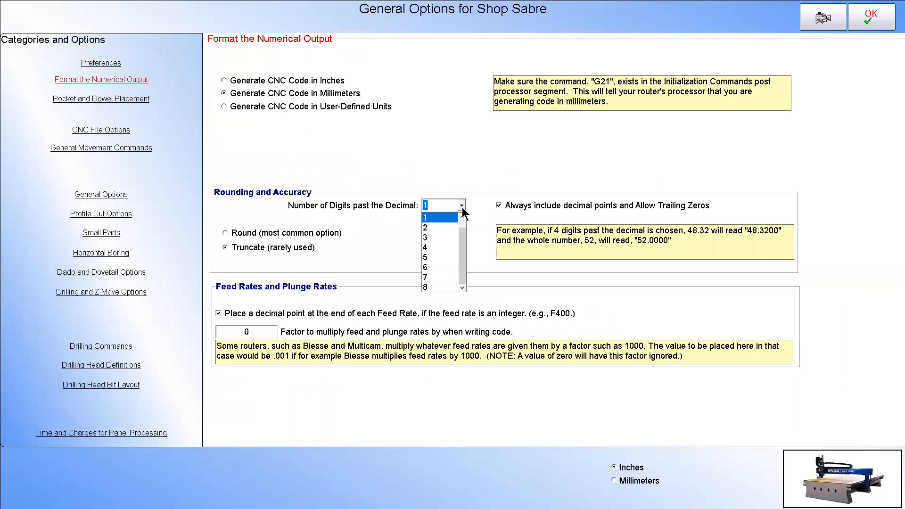
pyautogui.click(462, 217)
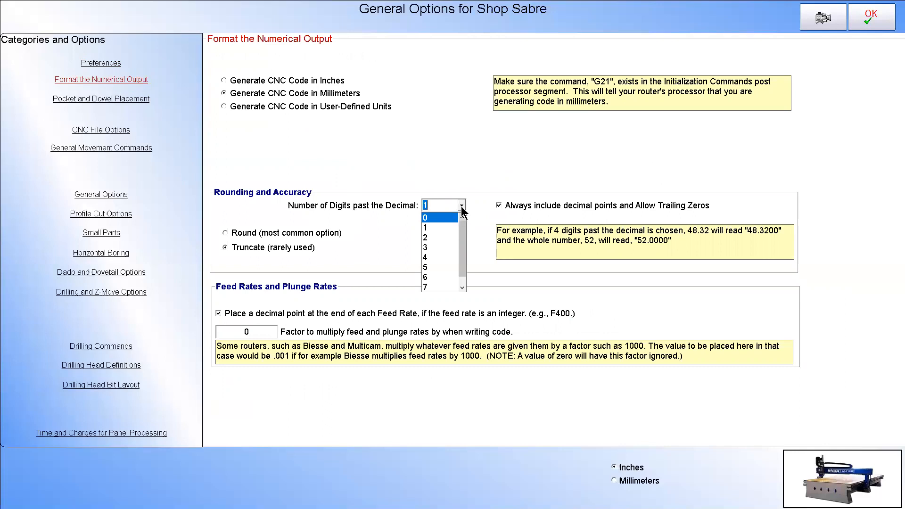
pyautogui.click(439, 206)
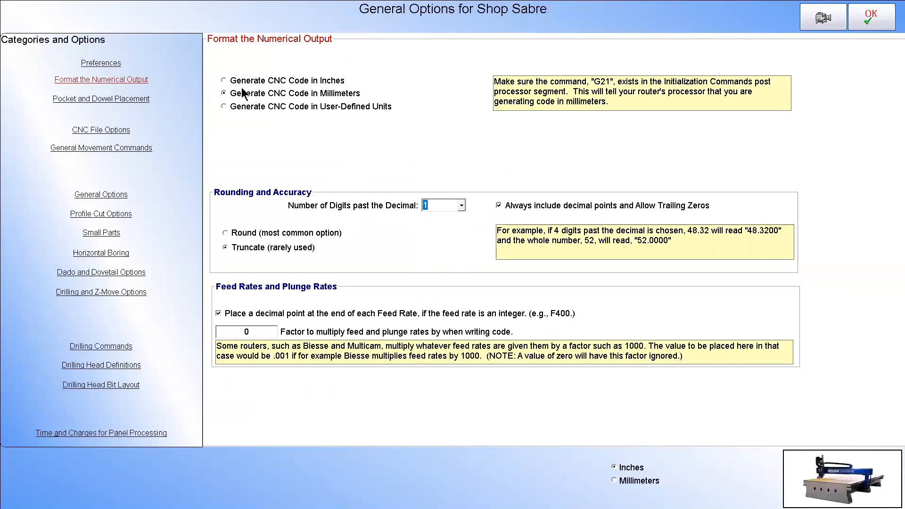
pyautogui.click(255, 81)
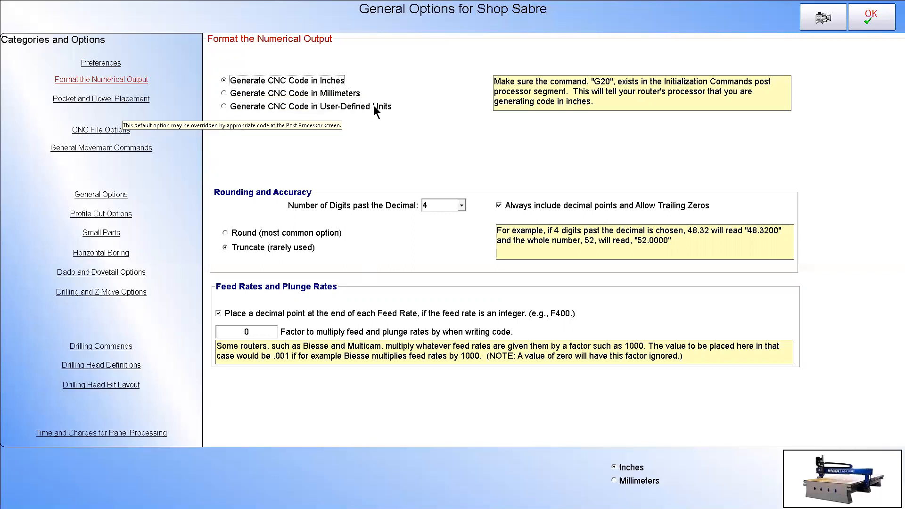
pyautogui.click(223, 107)
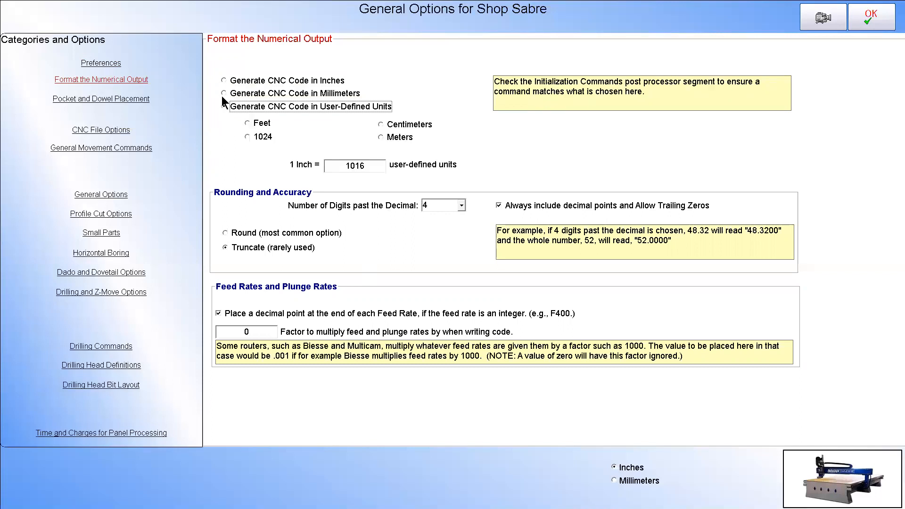
pyautogui.click(224, 80)
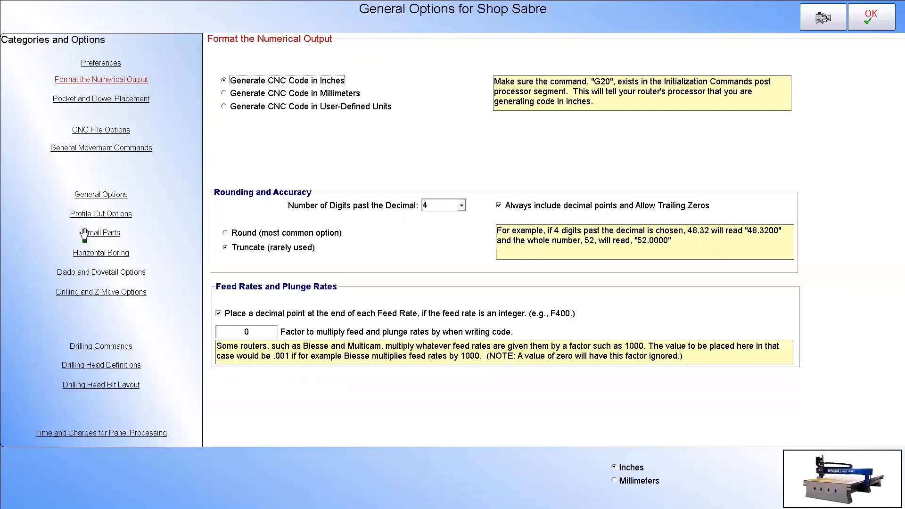
# - In the Profile Cut Options, try Btm Left Corner as the profile cut's entry point, and set it to Along the Left Side
pyautogui.click(118, 214)
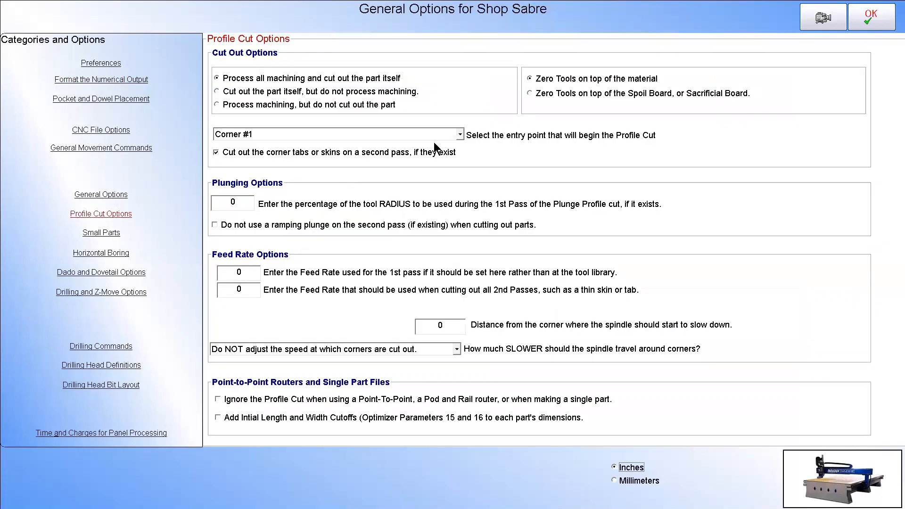
pyautogui.click(460, 135)
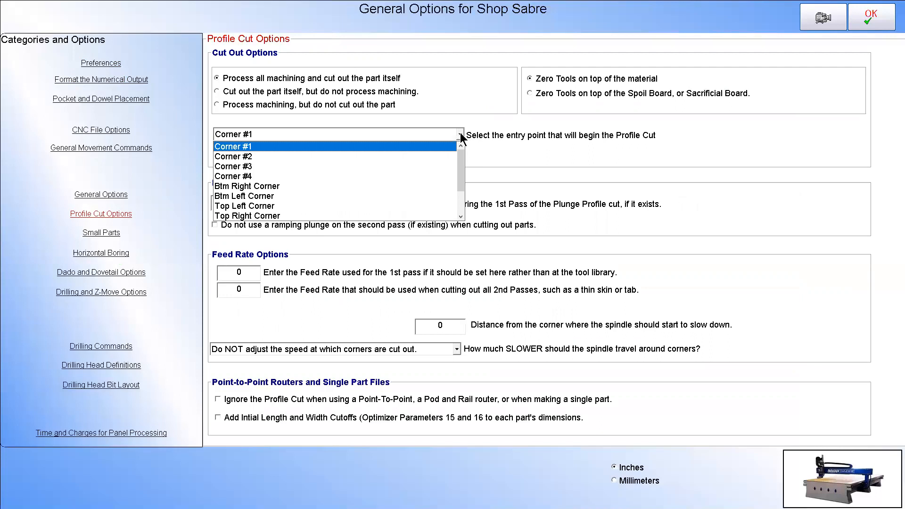
pyautogui.moveTo(460, 173); pyautogui.dragTo(461, 195)
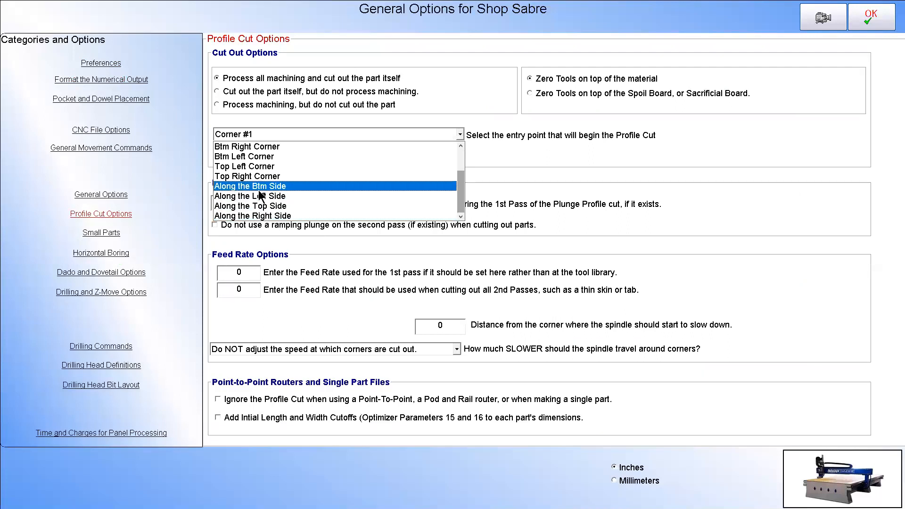
pyautogui.moveTo(459, 195); pyautogui.dragTo(469, 157)
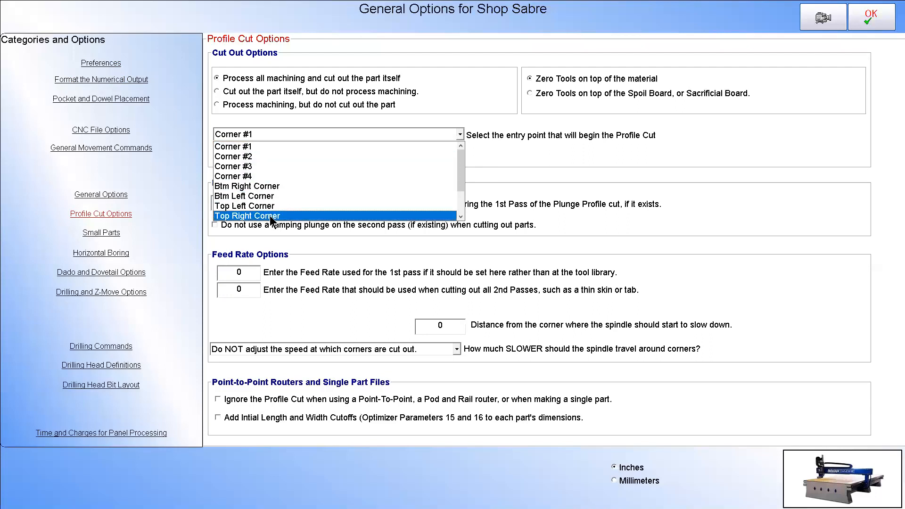
pyautogui.moveTo(459, 170); pyautogui.dragTo(462, 203)
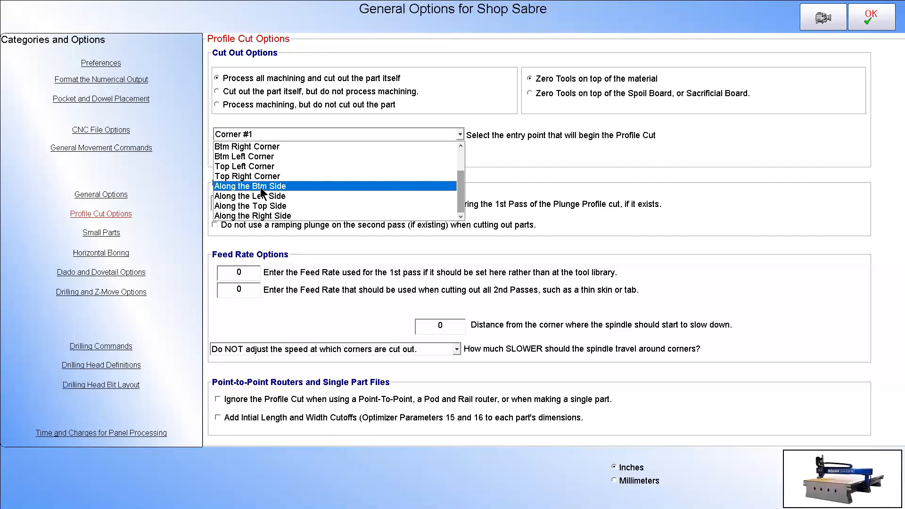
pyautogui.click(262, 158)
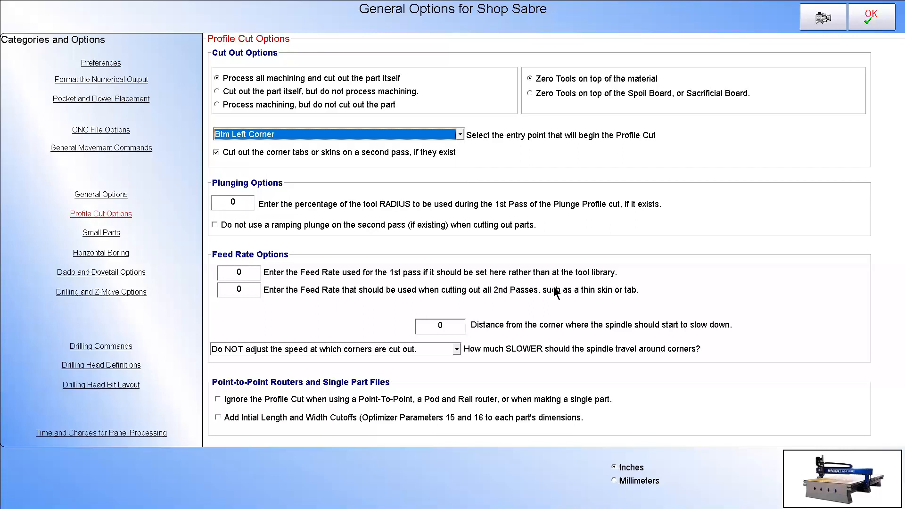
pyautogui.click(460, 135)
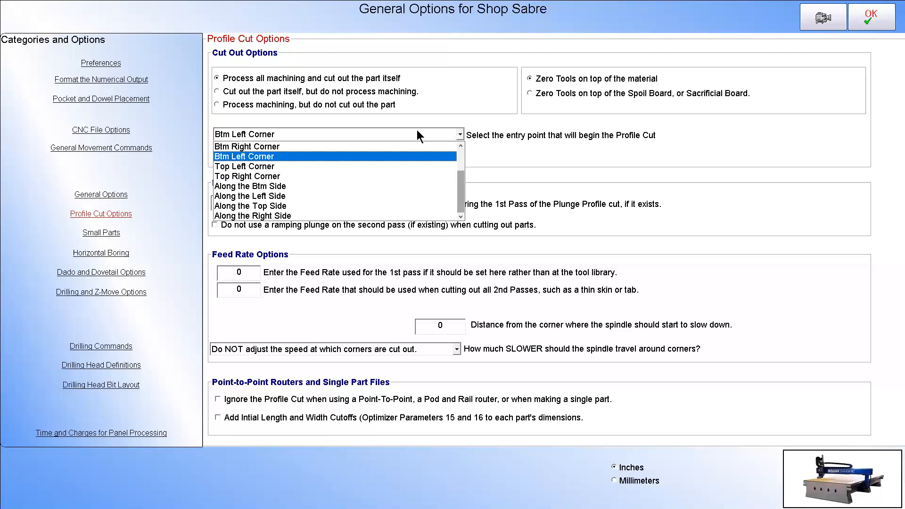
pyautogui.click(262, 196)
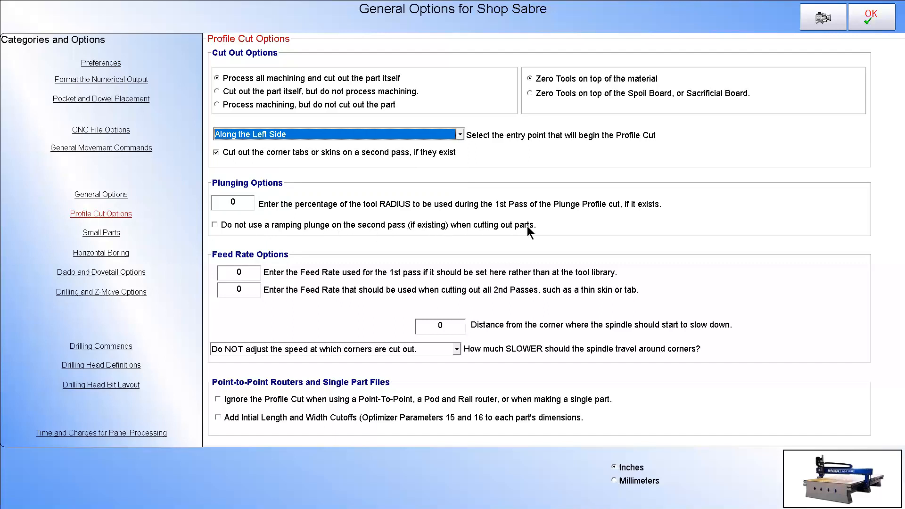
# - Review the second-pass ramping plunge option and the 1st and 2nd pass feed rate fields, and exit the general options
pyautogui.click(216, 224)
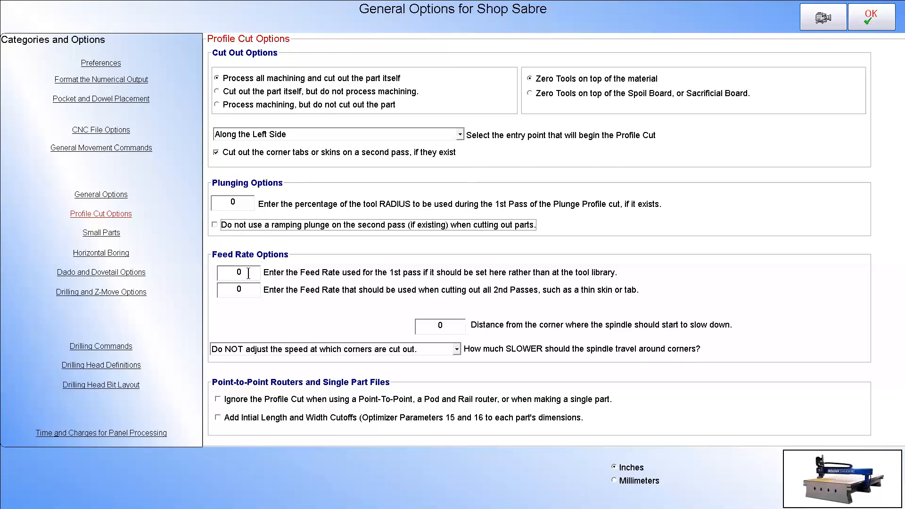
pyautogui.moveTo(276, 273)
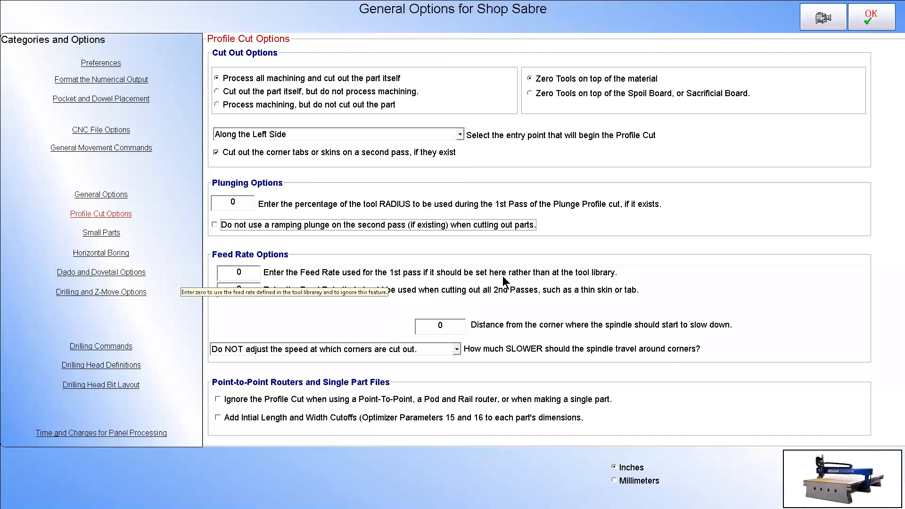
pyautogui.click(248, 268)
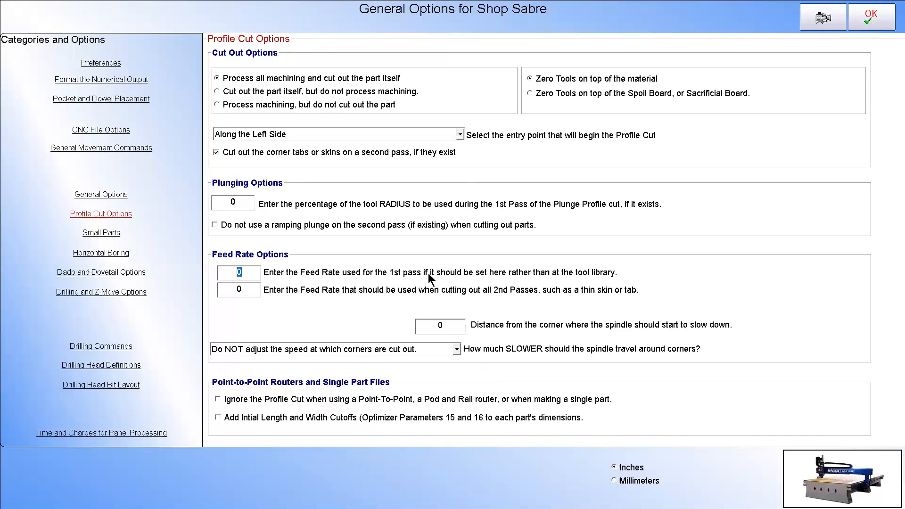
pyautogui.moveTo(428, 273)
pyautogui.moveTo(526, 290)
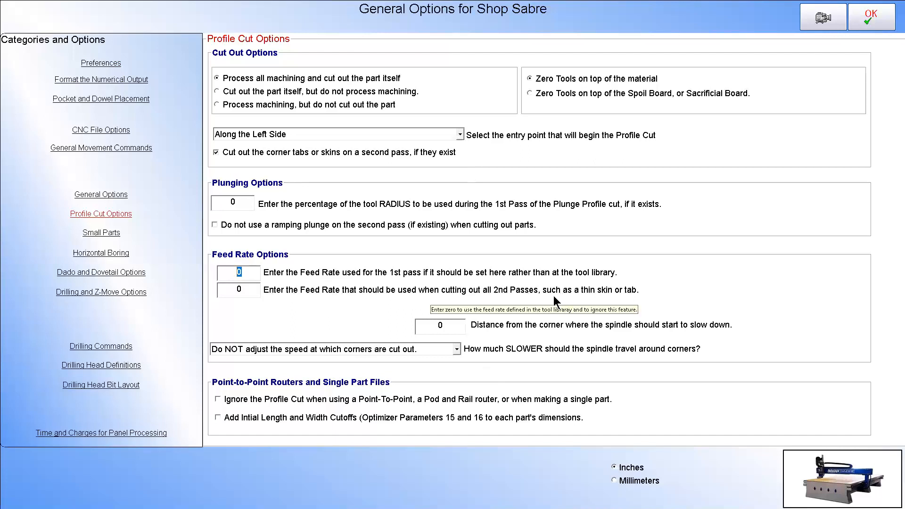
pyautogui.click(228, 290)
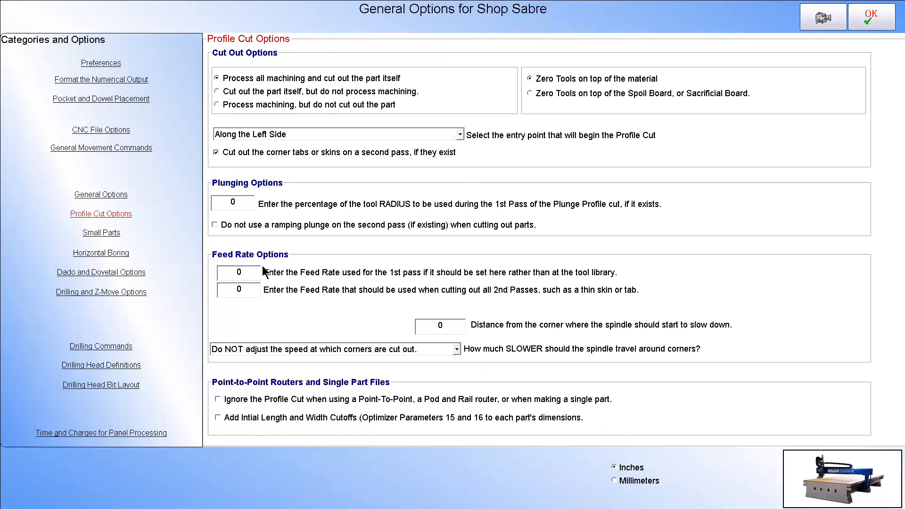
pyautogui.click(224, 272)
pyautogui.press('Tab')
pyautogui.click(870, 17)
# - Open the Tool Library to check the VBit's feed rate, and exit the library
pyautogui.click(90, 168)
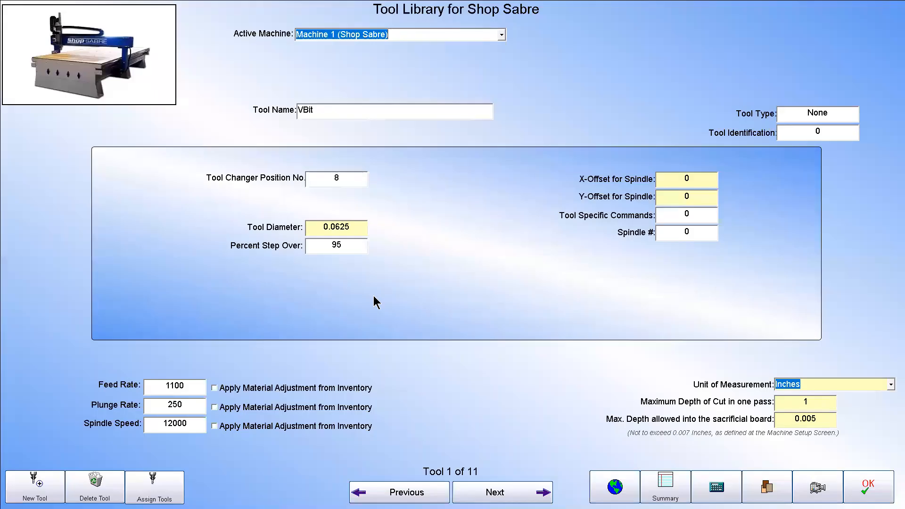
pyautogui.click(193, 387)
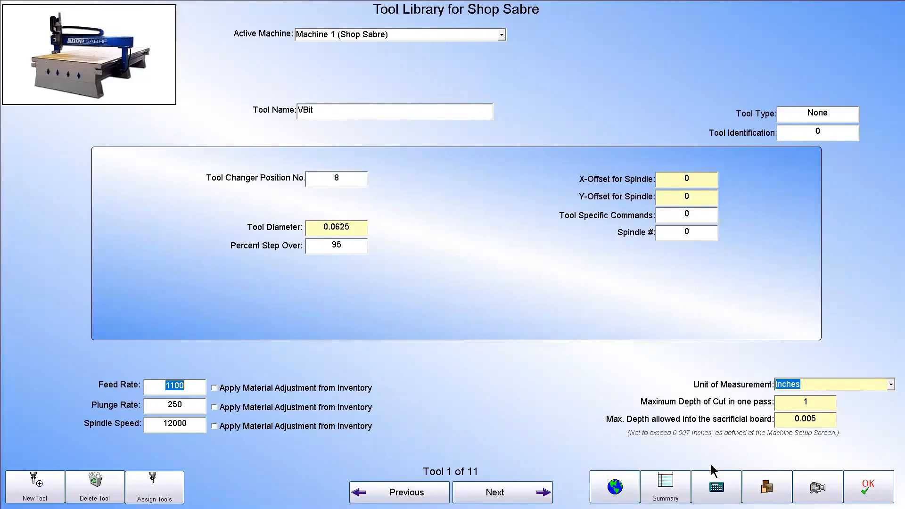
pyautogui.click(863, 484)
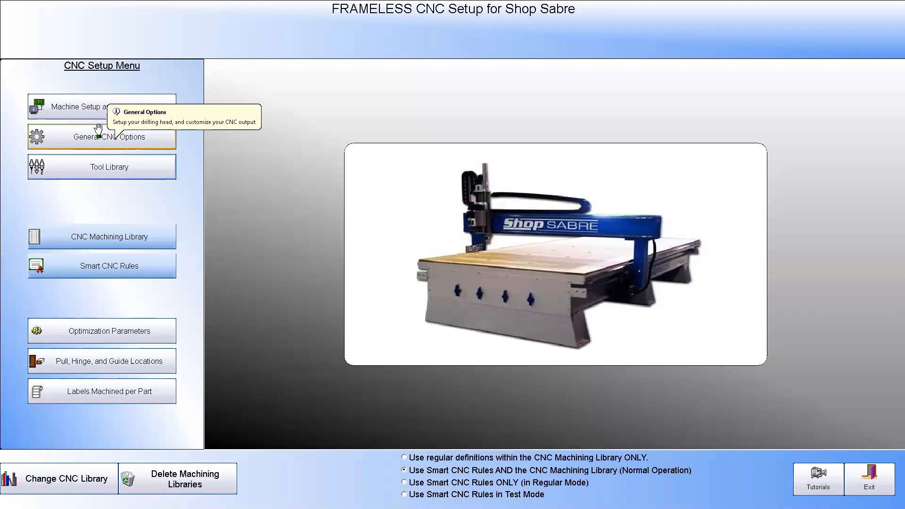
# - Reopen the Profile Cut Options to check the feed rate for 2nd passes, and exit to the main screen
pyautogui.click(90, 140)
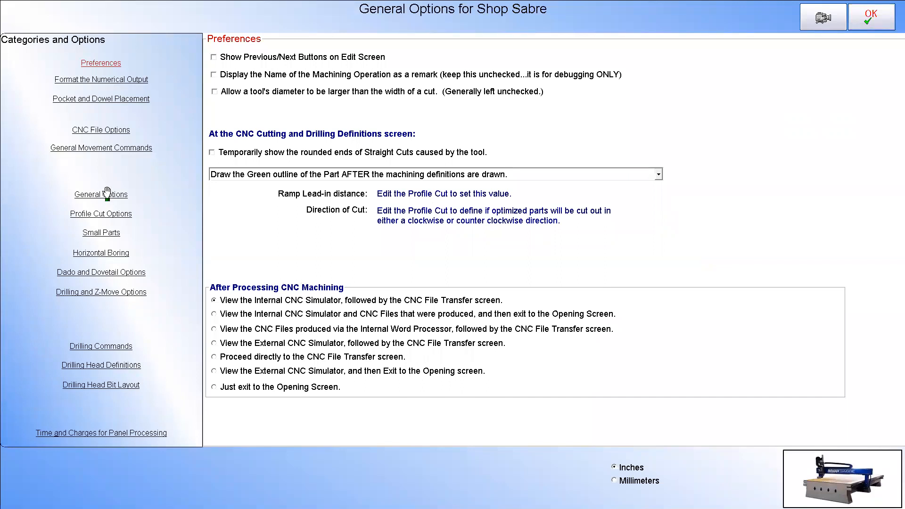
pyautogui.click(104, 214)
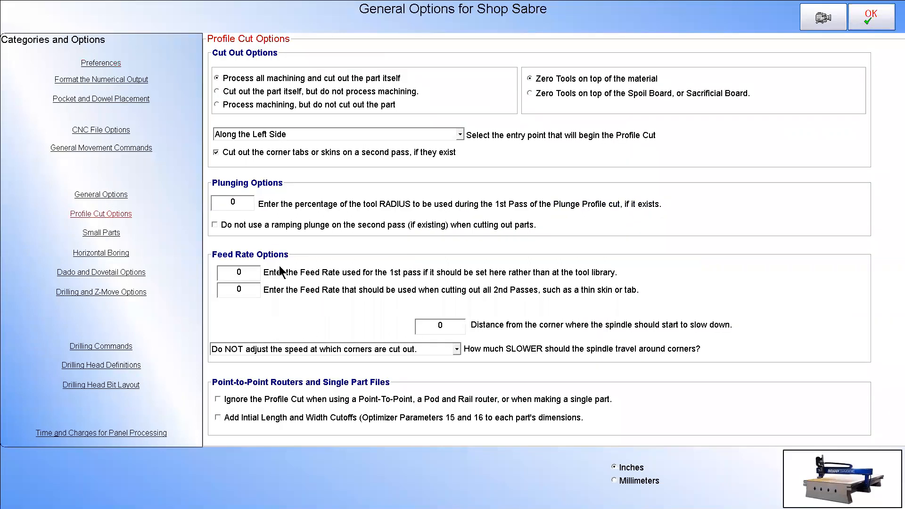
pyautogui.doubleClick(247, 290)
pyautogui.click(876, 15)
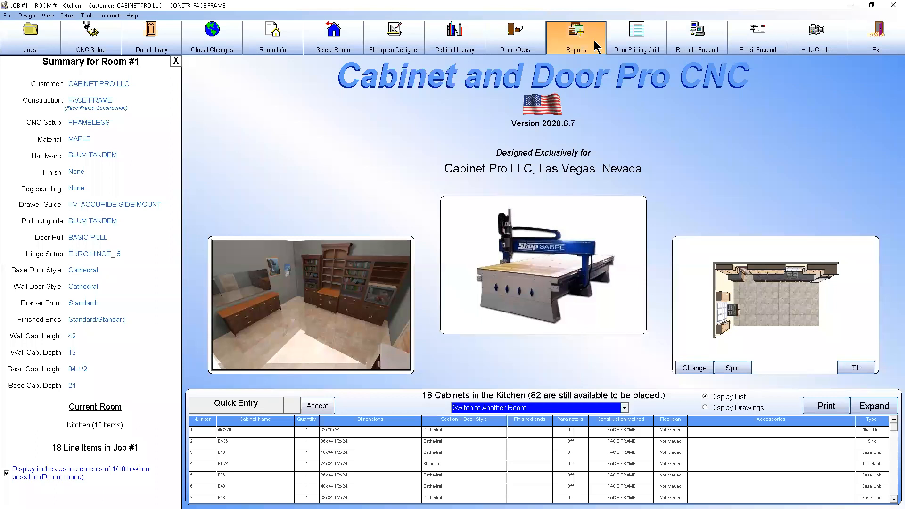
# - View the report choices for the Kitchen, including Single Part CNC Files, and cancel the selection
pyautogui.click(594, 41)
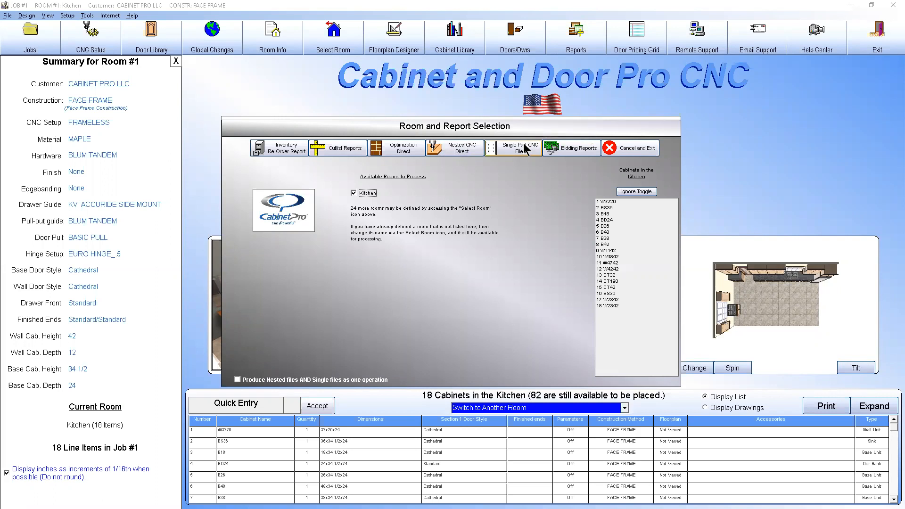
pyautogui.click(657, 153)
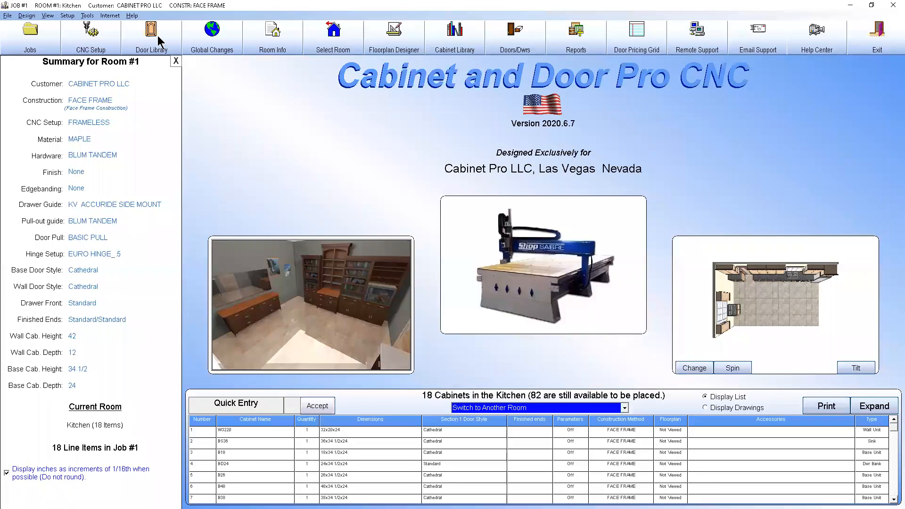
# - Return to the General CNC Options and review the CNC file naming options for Point to Point CNC Routers and the production file extension
pyautogui.click(99, 39)
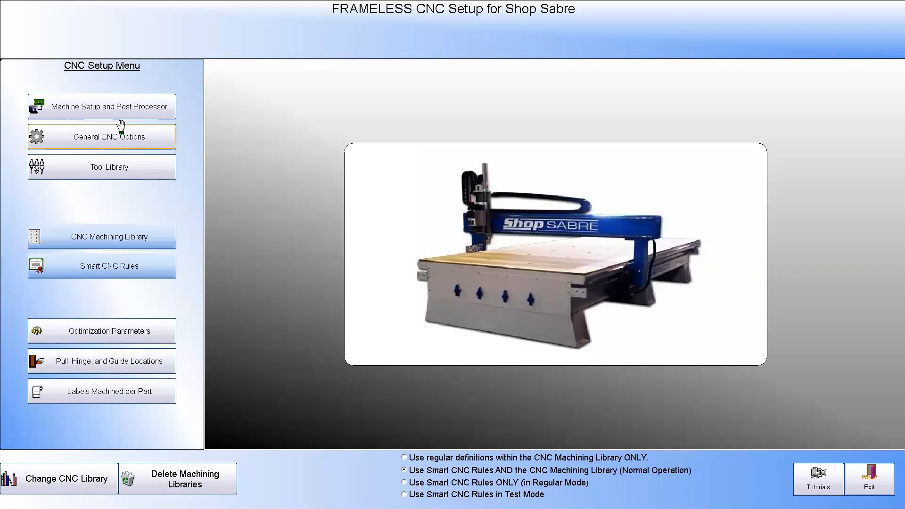
pyautogui.click(115, 136)
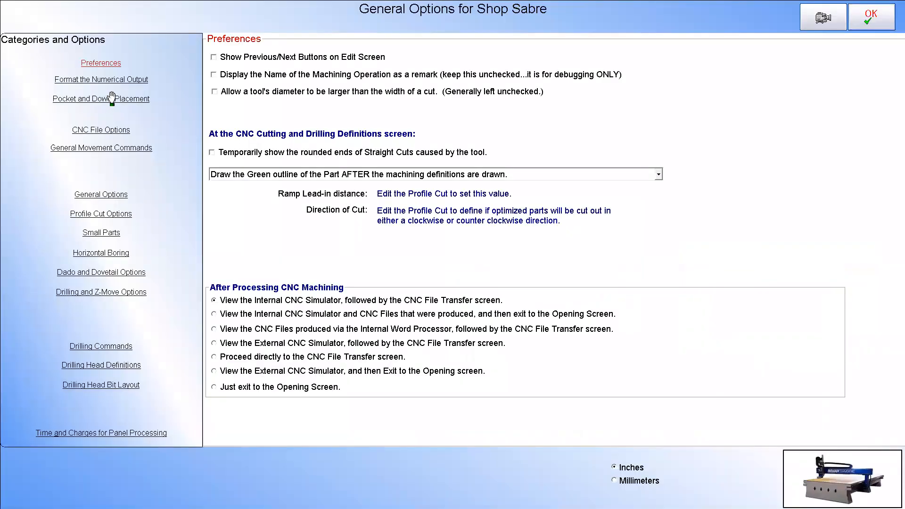
pyautogui.click(122, 129)
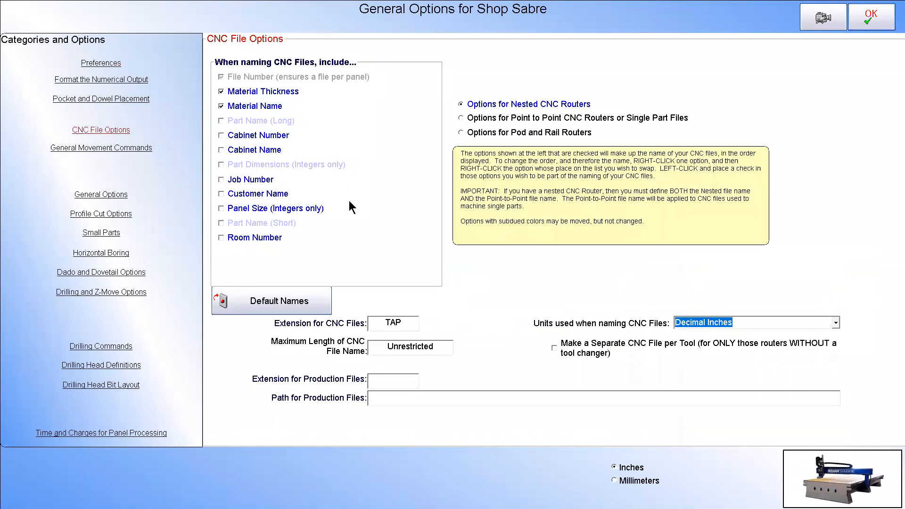
pyautogui.click(498, 119)
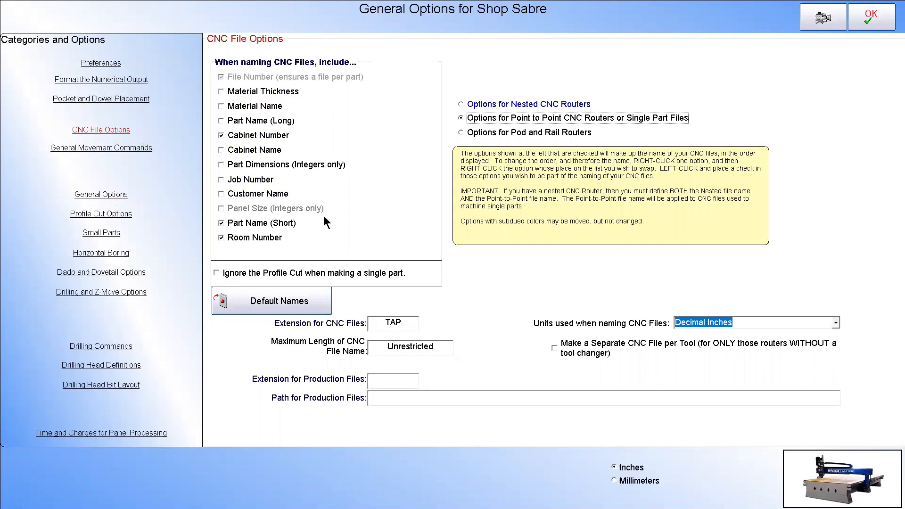
pyautogui.click(396, 382)
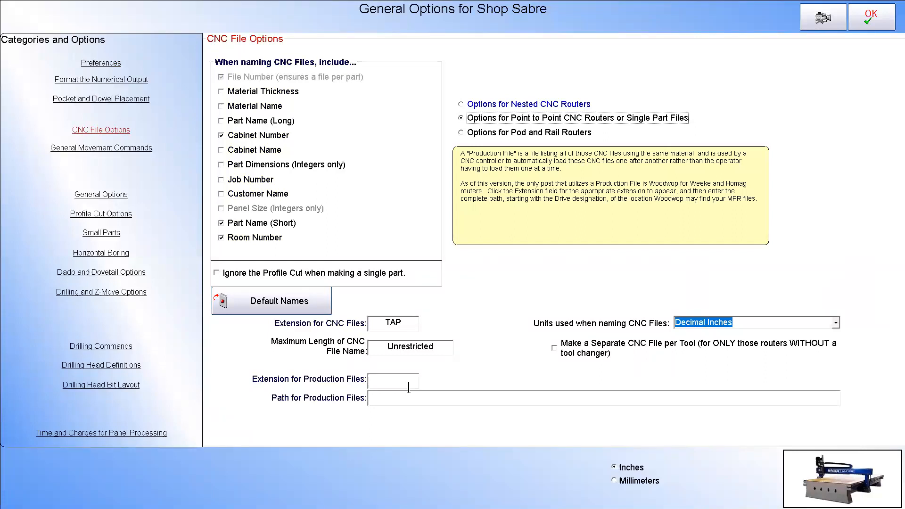
# - Examine the Profile Cut Options for point-to-point routers and single part files, covering initial cutoffs and ignoring the profile cut
pyautogui.click(120, 214)
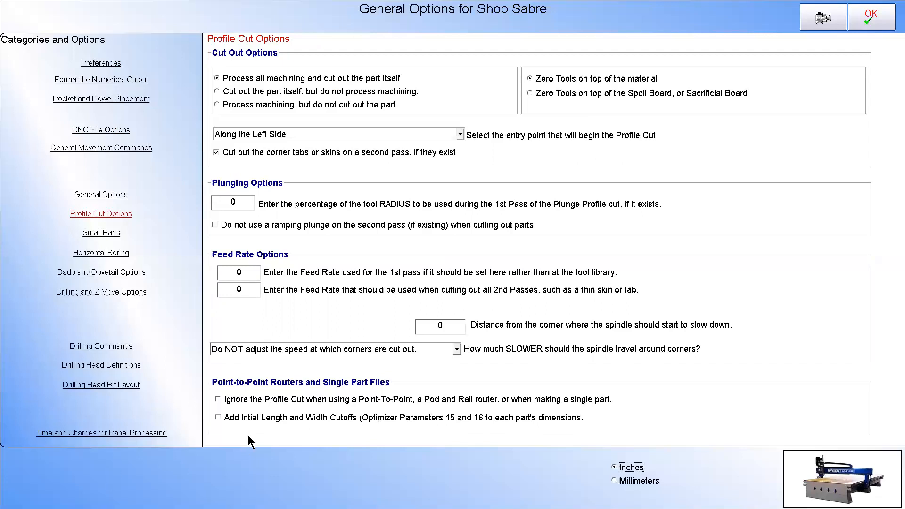
pyautogui.click(217, 417)
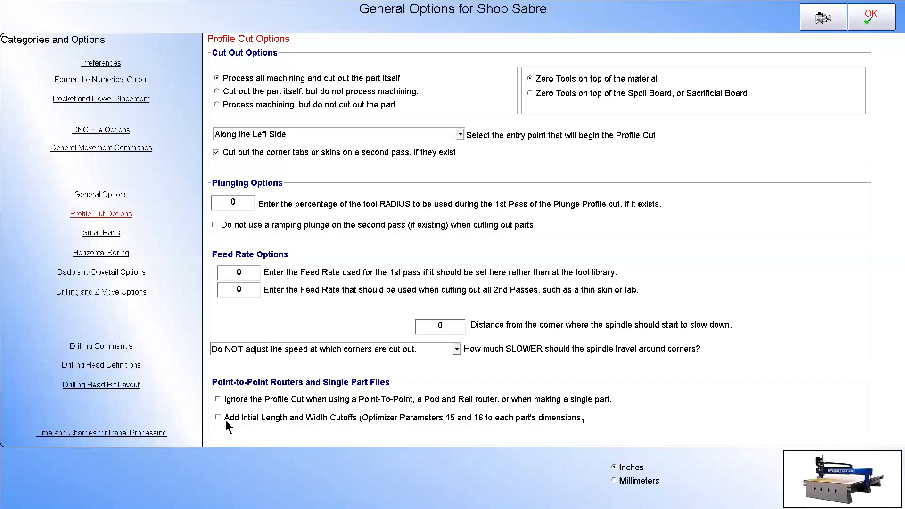
pyautogui.click(218, 398)
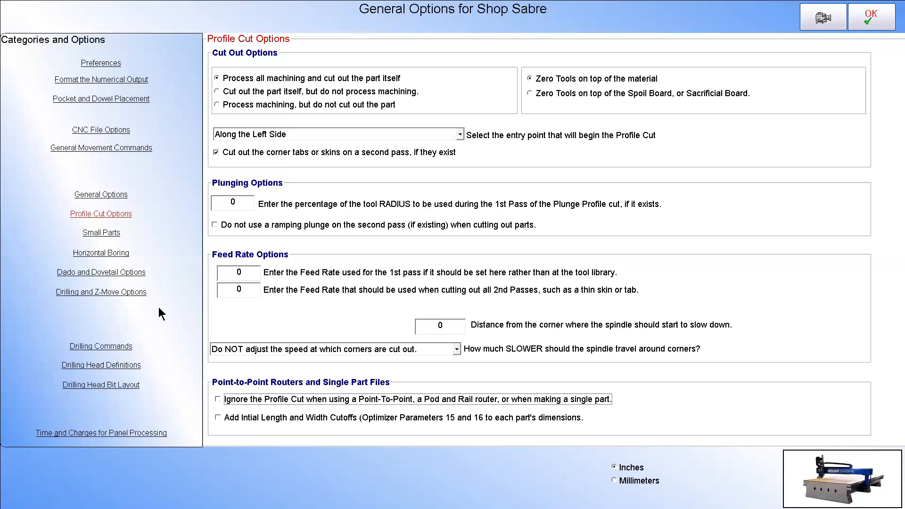
# - In the Small Parts options, set the part size under which parts are cut out slower to 1 Sq. Ft
pyautogui.click(114, 232)
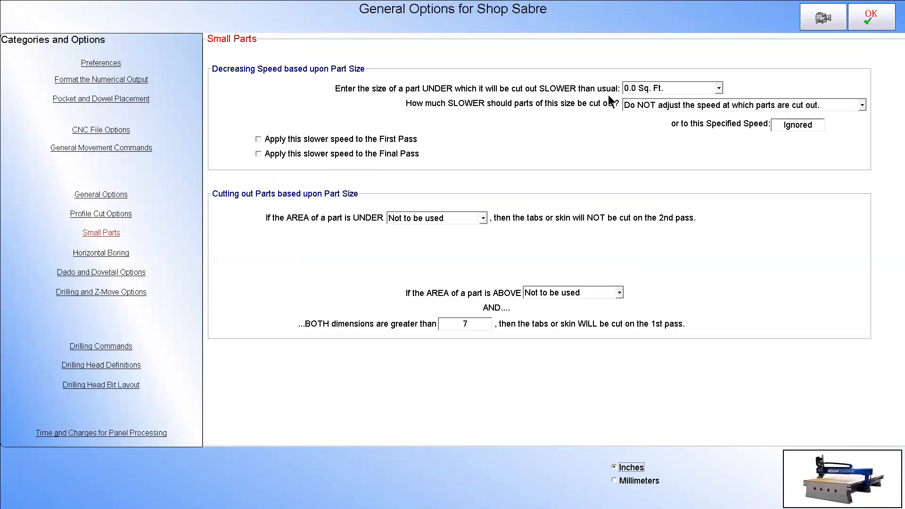
pyautogui.click(719, 89)
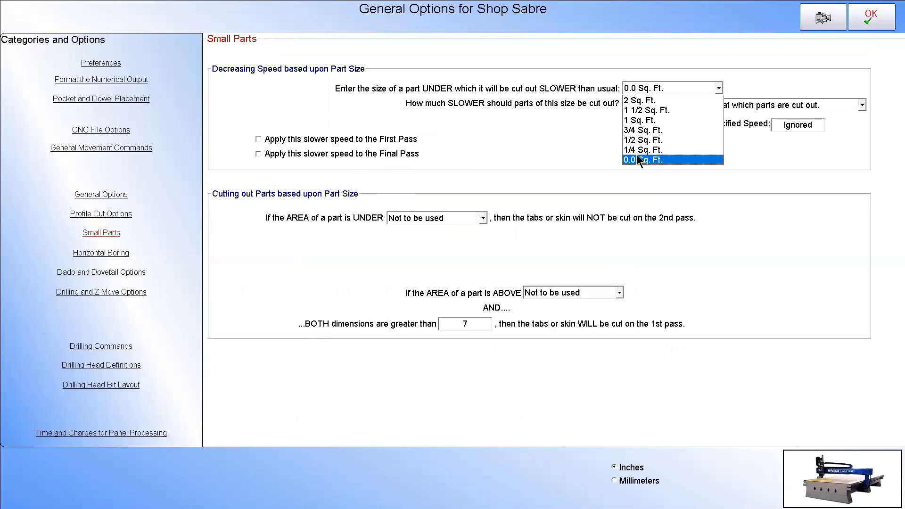
pyautogui.click(654, 121)
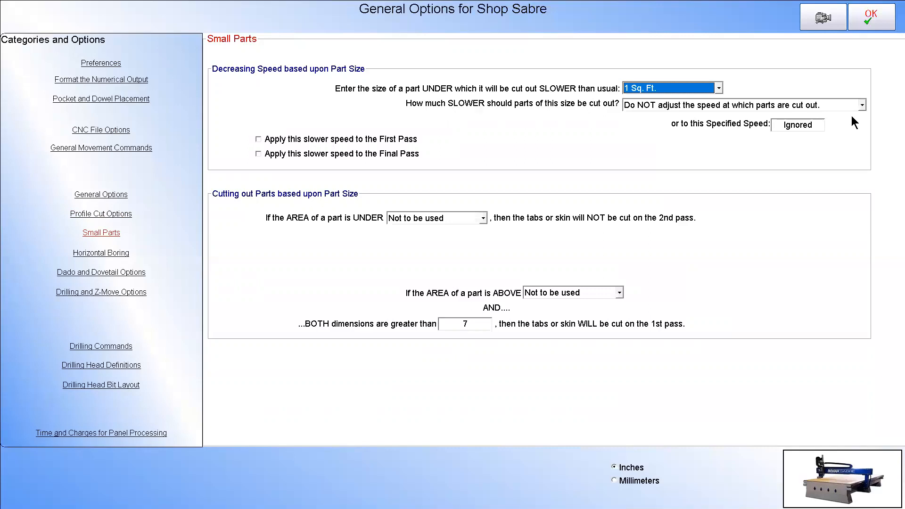
# - Set parts under the small part size to be cut out with the tool's feed rate reduced by 30%
pyautogui.click(863, 106)
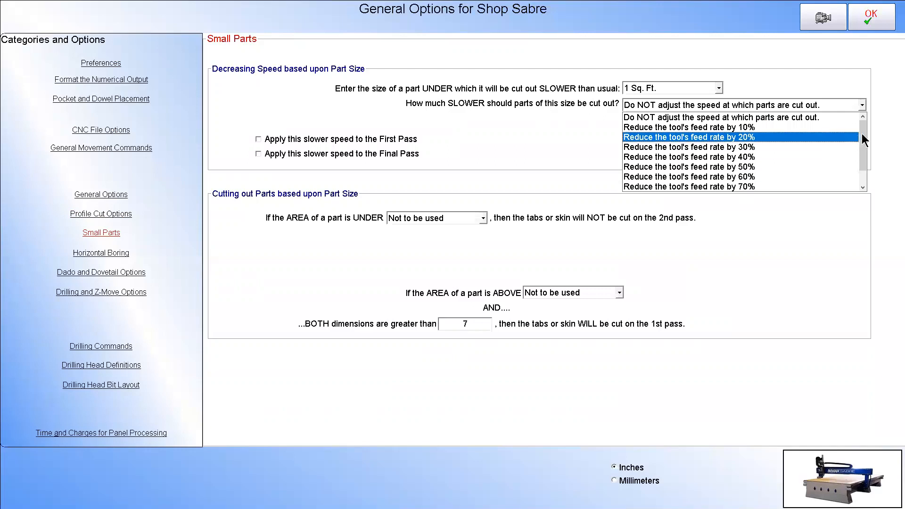
pyautogui.moveTo(862, 134); pyautogui.dragTo(864, 165)
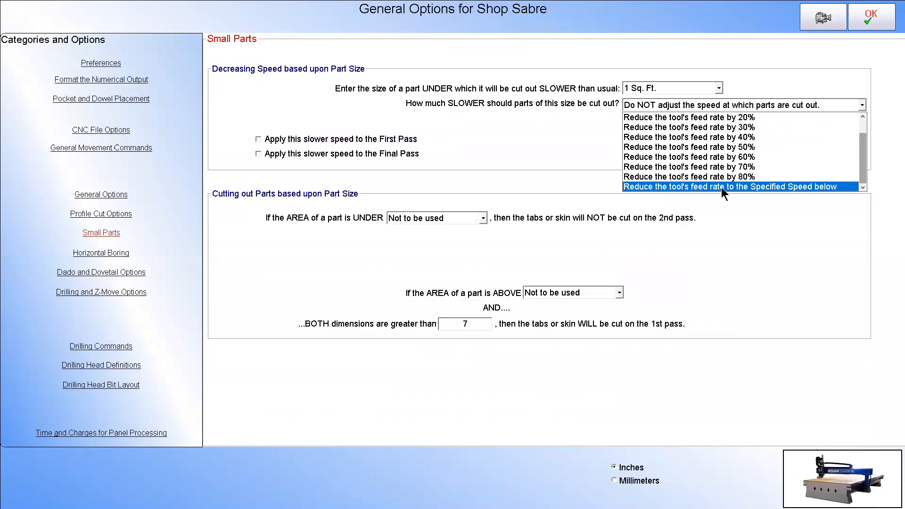
pyautogui.moveTo(863, 145); pyautogui.dragTo(870, 124)
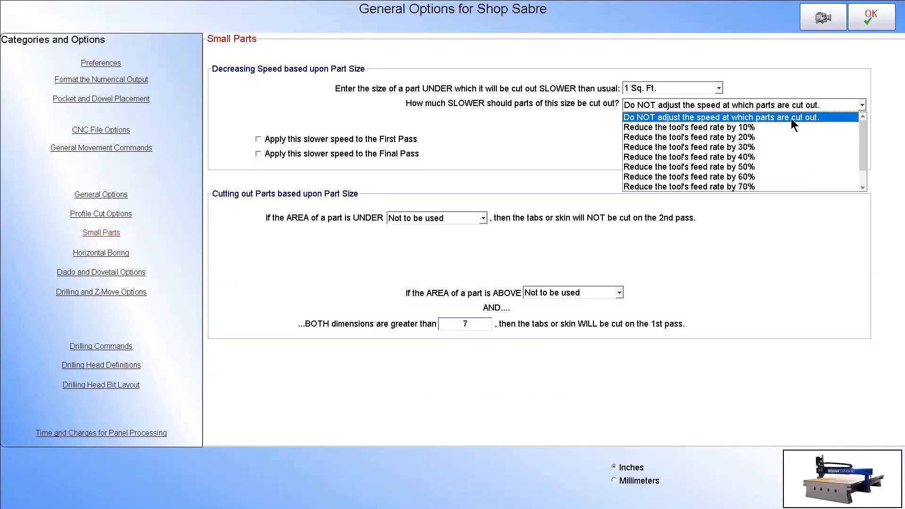
pyautogui.click(738, 147)
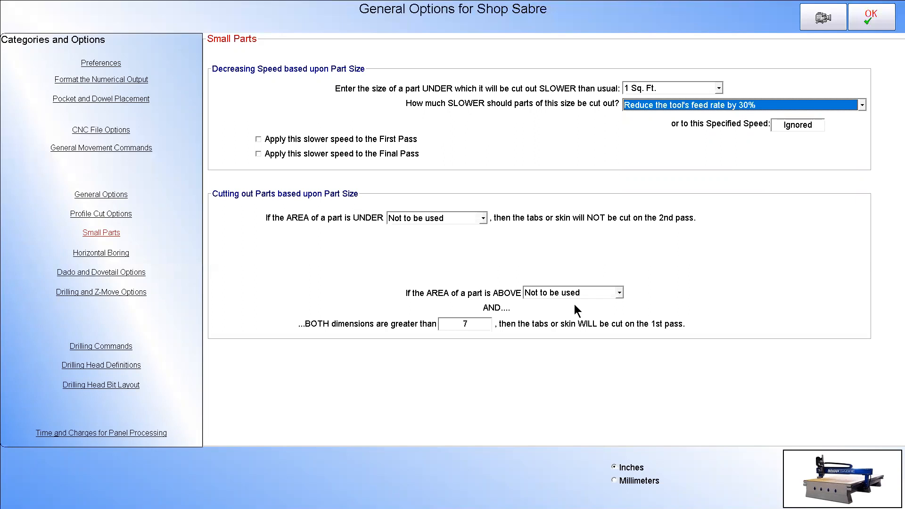
# - Reduce the small parts' feed rate to the Specified Speed instead, and set that speed to 78
pyautogui.click(862, 105)
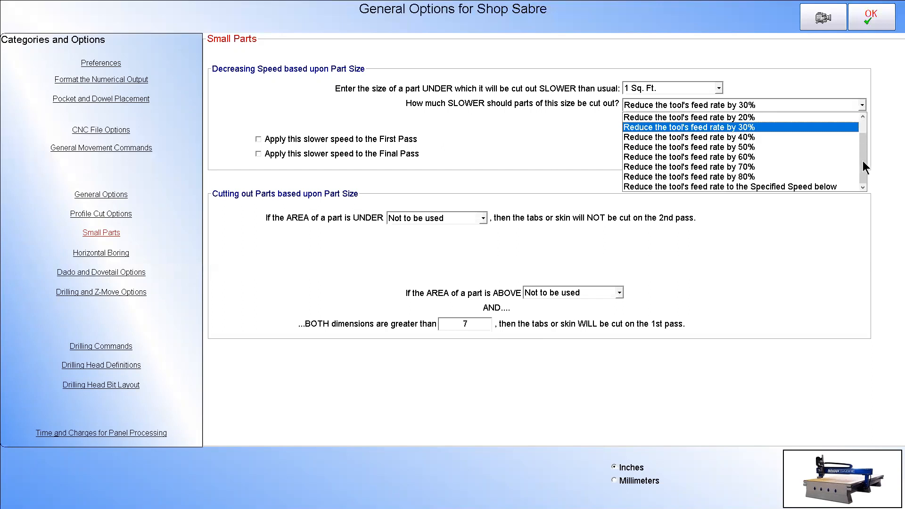
pyautogui.click(752, 186)
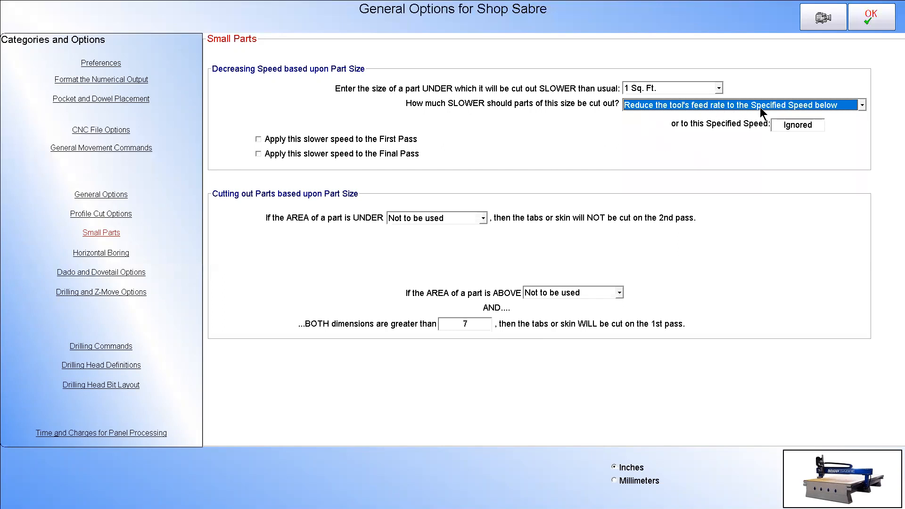
pyautogui.click(806, 127)
pyautogui.click(806, 127)
pyautogui.doubleClick(806, 126)
pyautogui.write('5')
pyautogui.press('BackSpace')
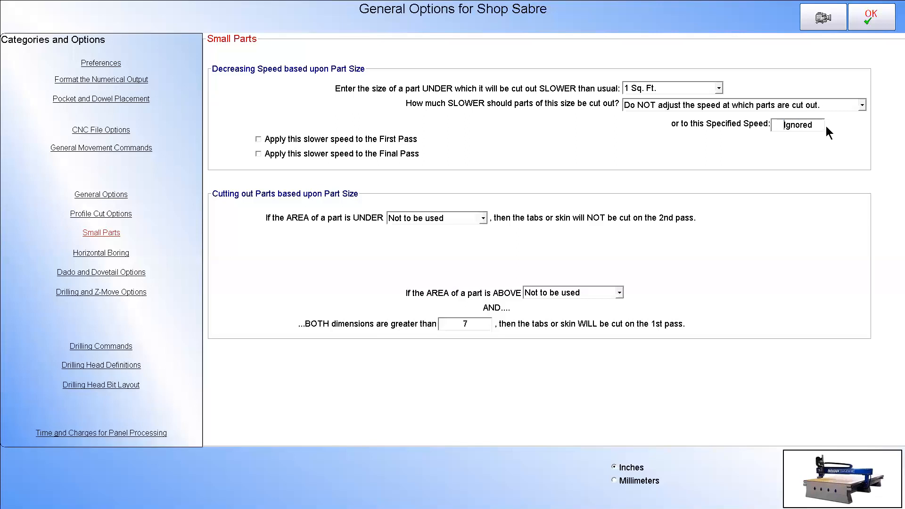
pyautogui.write('78')
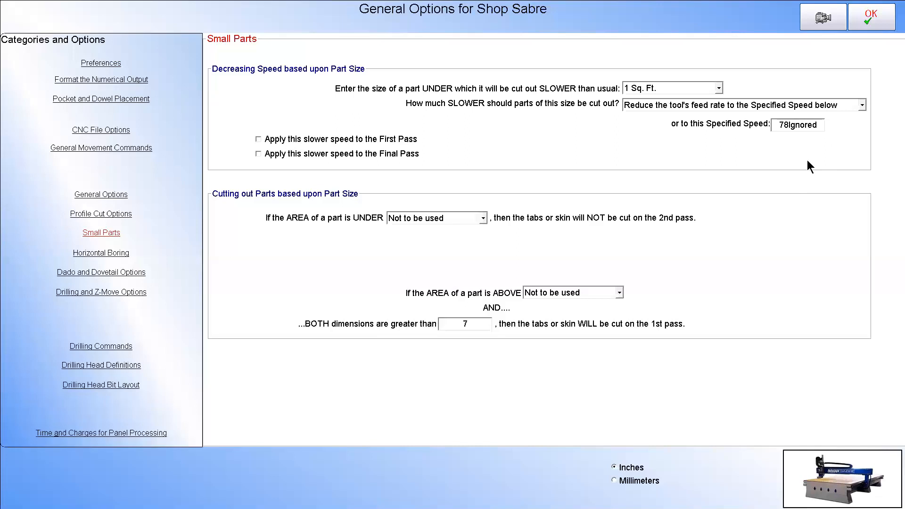
pyautogui.press('Delete')
pyautogui.press('Delete')
pyautogui.press('Delete')
pyautogui.press('Delete')
pyautogui.press('Delete')
pyautogui.press('Delete')
pyautogui.press('Delete')
# - Try the options that apply the slower speed to the First Pass and the Final Pass, leaving both off
pyautogui.click(259, 140)
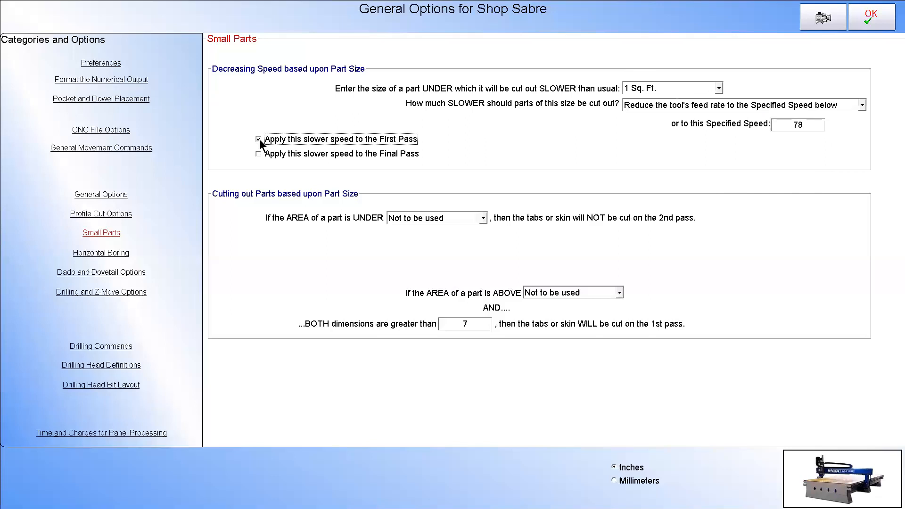
pyautogui.click(259, 140)
pyautogui.click(306, 154)
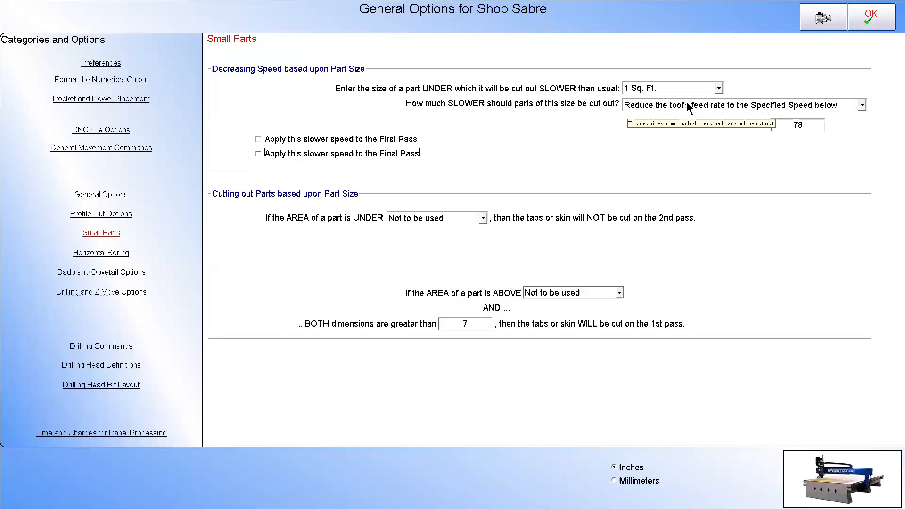
pyautogui.click(258, 139)
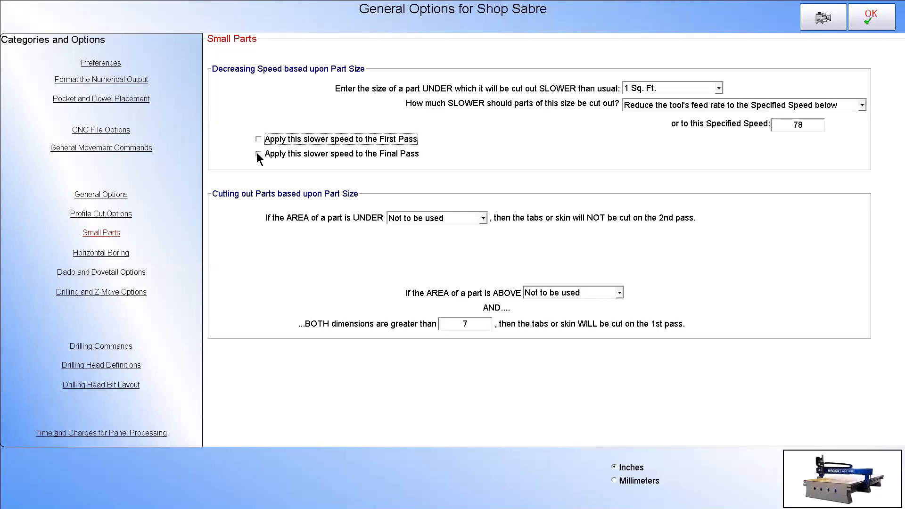
pyautogui.click(258, 154)
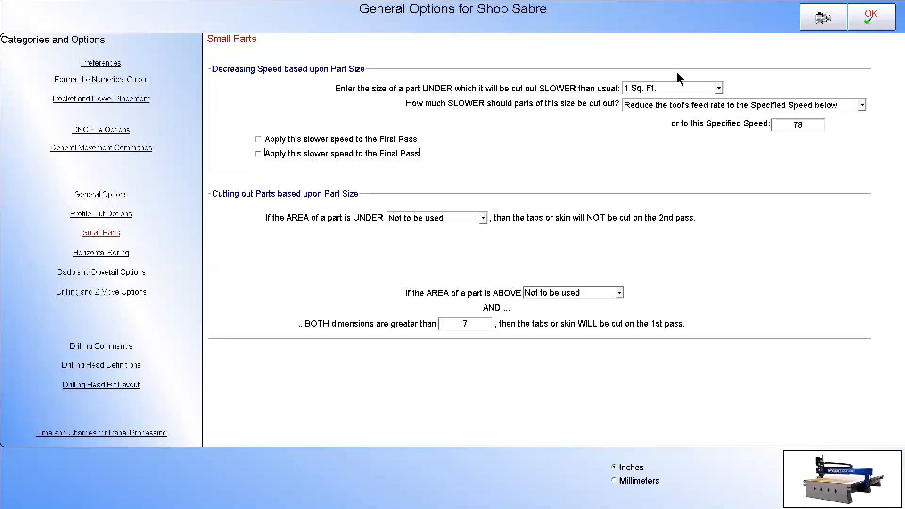
# - Set the part area under which the tabs or skin will not be cut on the 2nd pass to 1 Sq. Ft
pyautogui.click(863, 106)
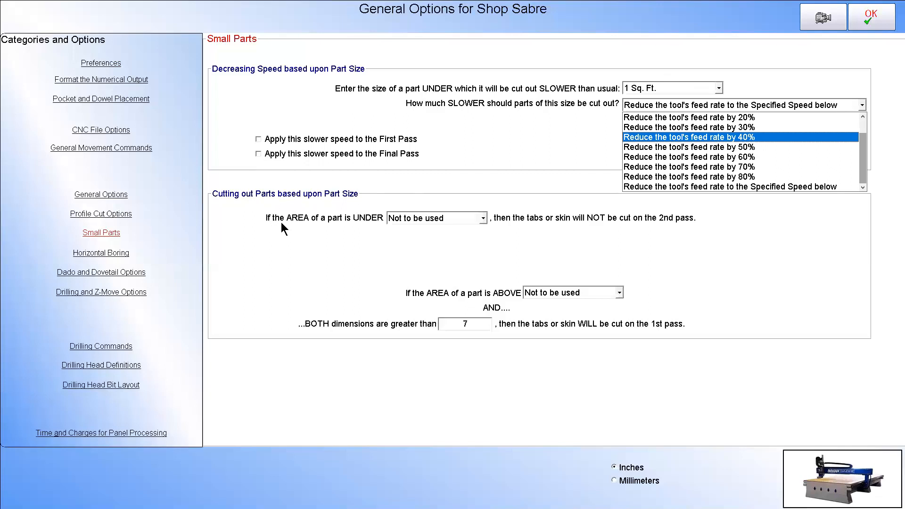
pyautogui.click(485, 219)
pyautogui.click(485, 218)
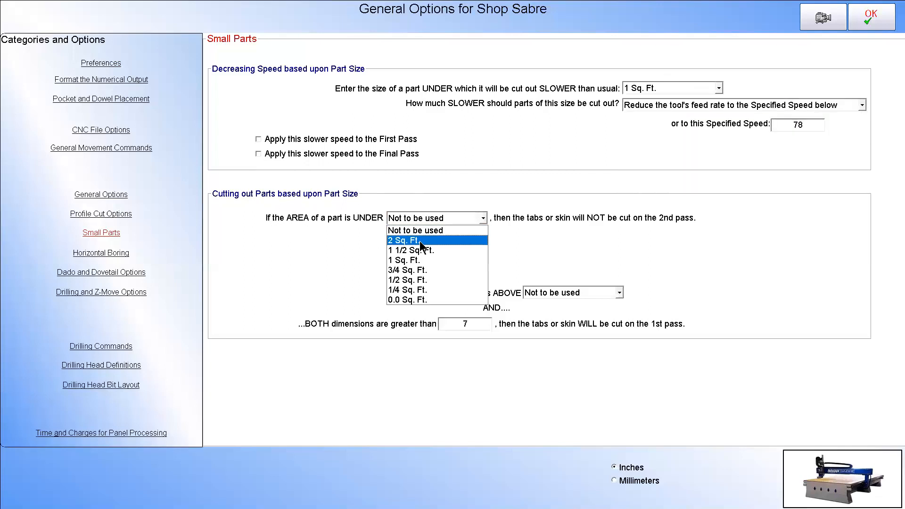
pyautogui.click(414, 260)
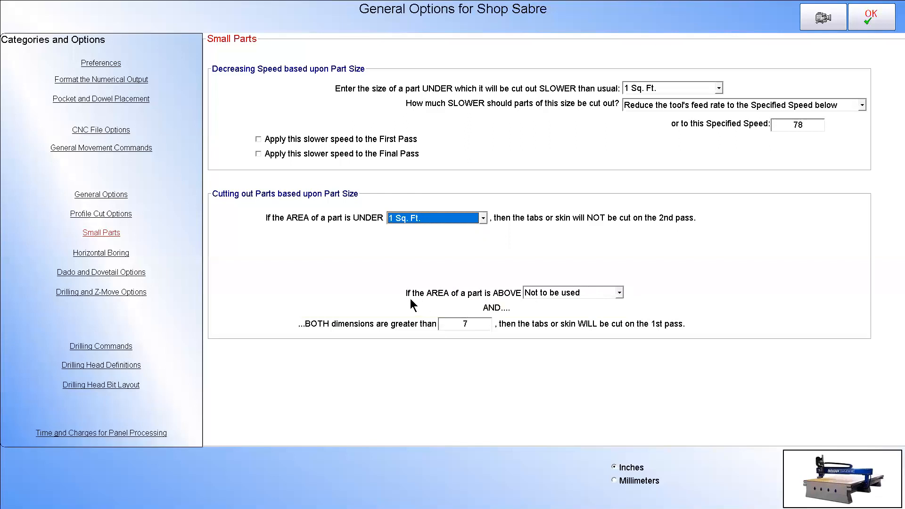
# - Set the part area above which the tabs or skin will be cut on the 1st pass to 3/4 Sq. Ft
pyautogui.moveTo(476, 298)
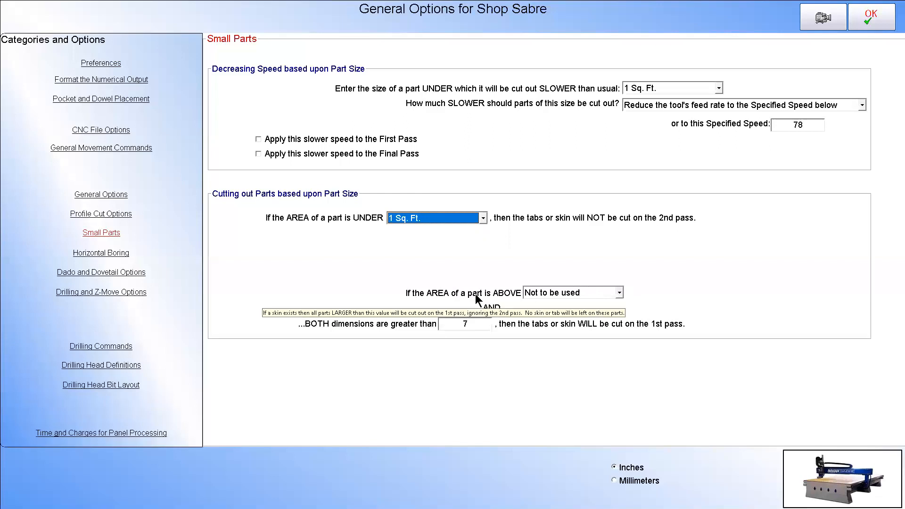
pyautogui.click(619, 293)
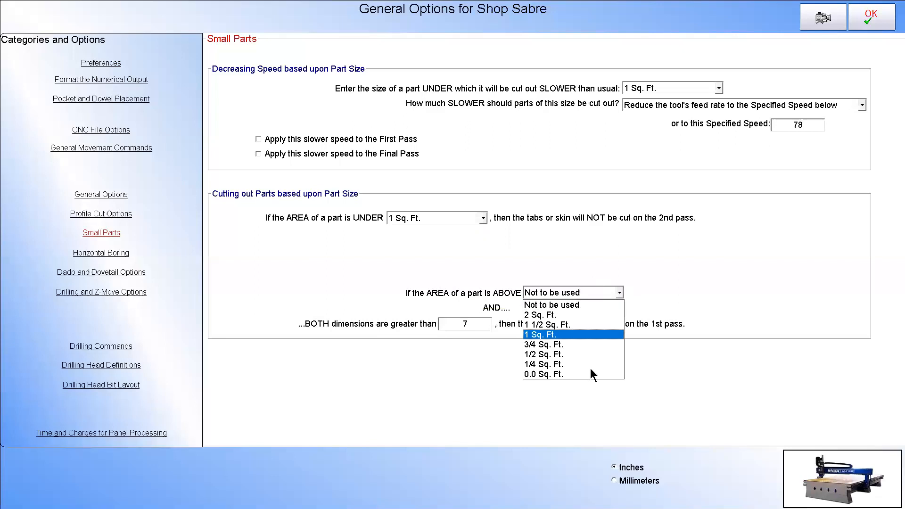
pyautogui.click(588, 344)
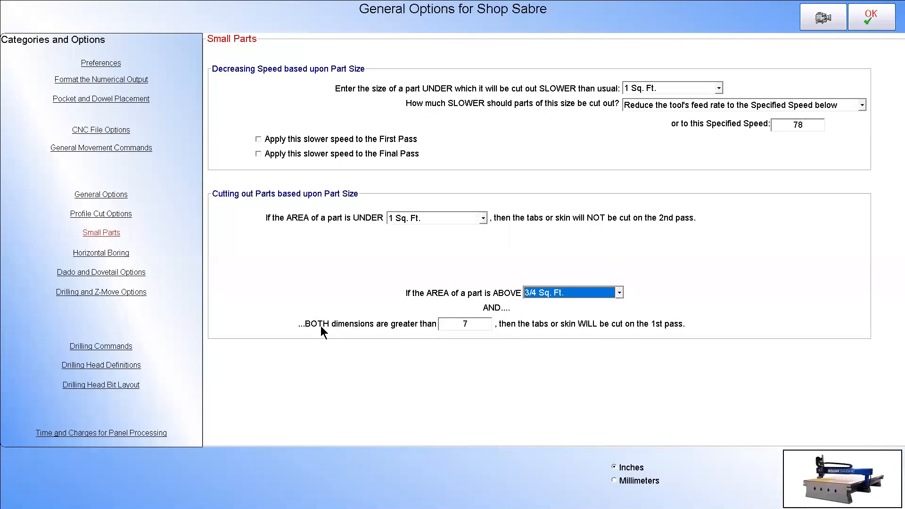
# - Examine the minimum value both part dimensions must exceed for the tabs or skin to be cut on the 1st pass
pyautogui.moveTo(428, 329)
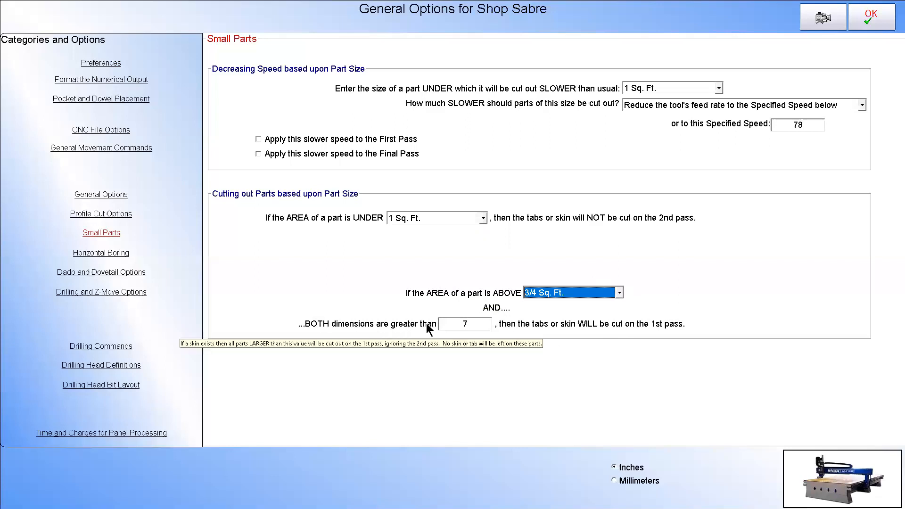
pyautogui.doubleClick(473, 326)
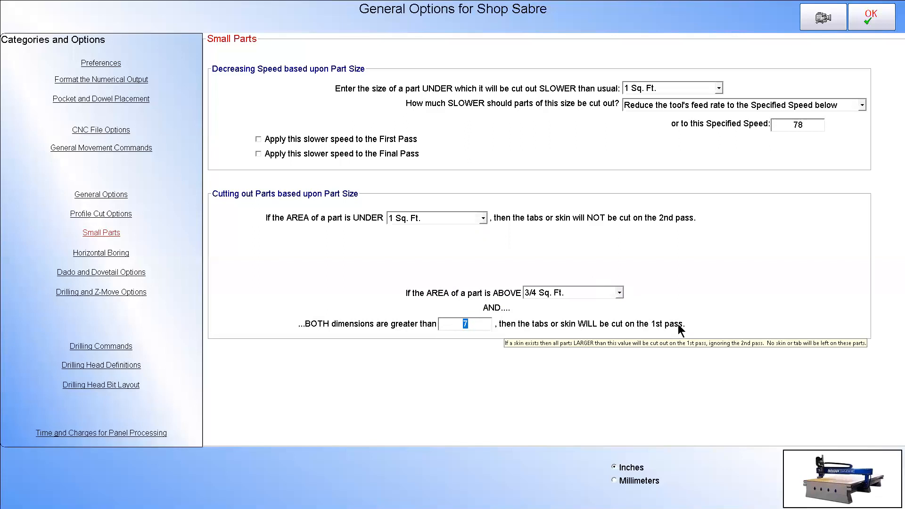
pyautogui.doubleClick(456, 326)
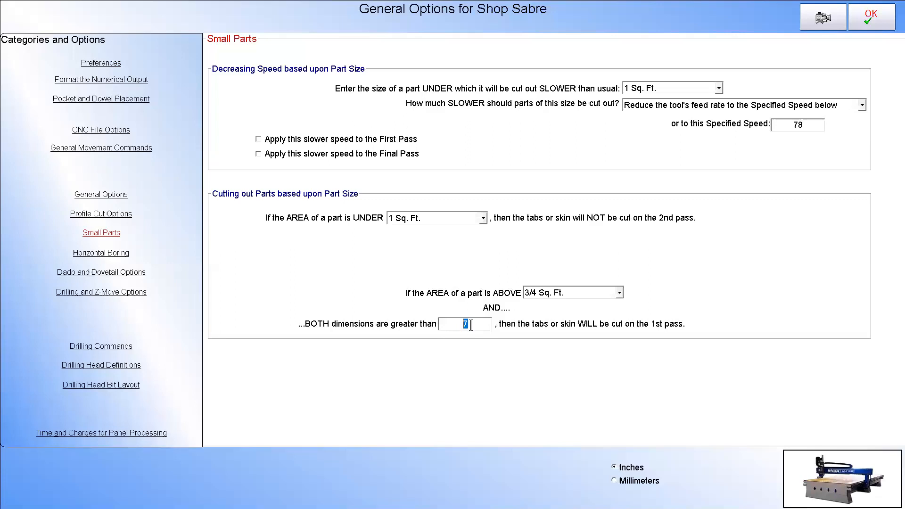
pyautogui.click(469, 326)
pyautogui.doubleClick(454, 326)
pyautogui.moveTo(476, 321)
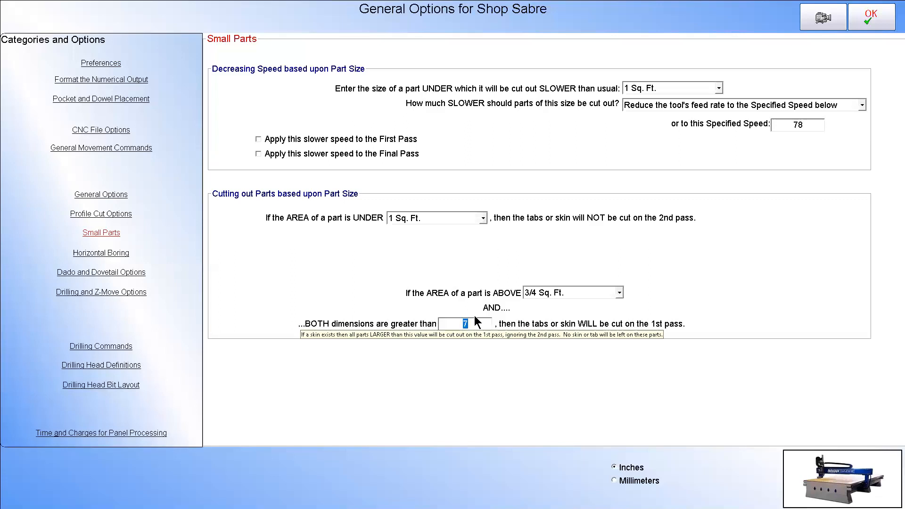
pyautogui.click(473, 324)
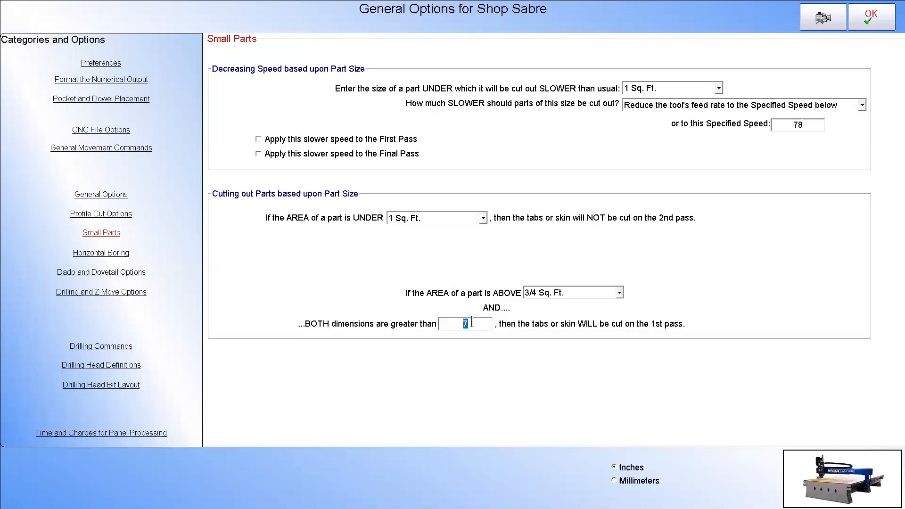
pyautogui.doubleClick(446, 325)
# - Accept the general options for the Shop Sabre and exit the frameless CNC setup
pyautogui.click(881, 17)
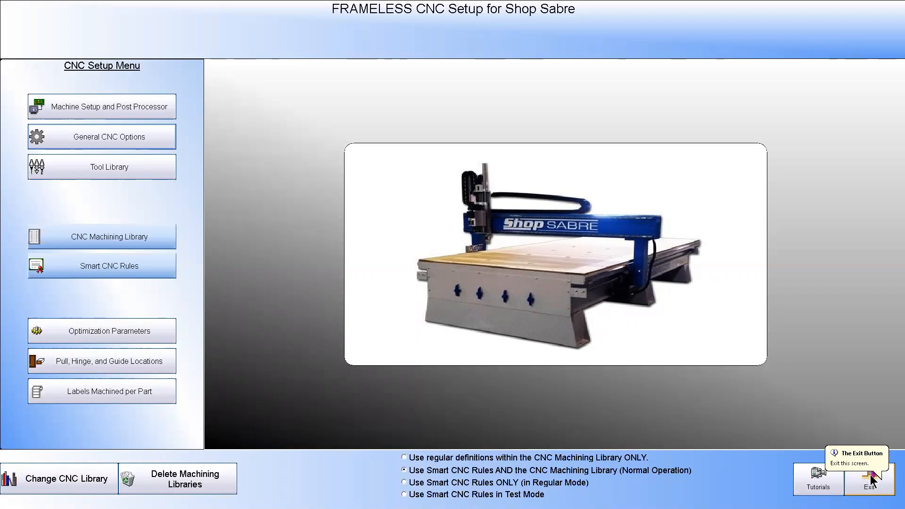
pyautogui.click(871, 480)
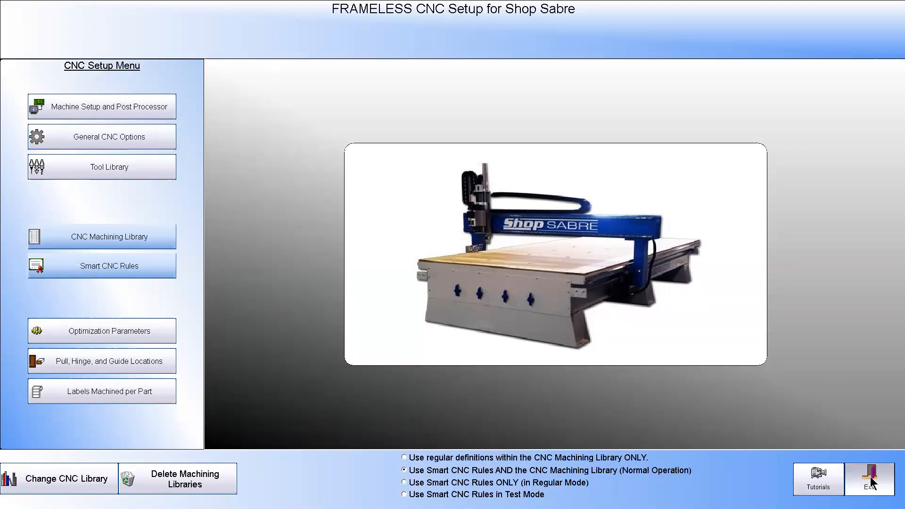